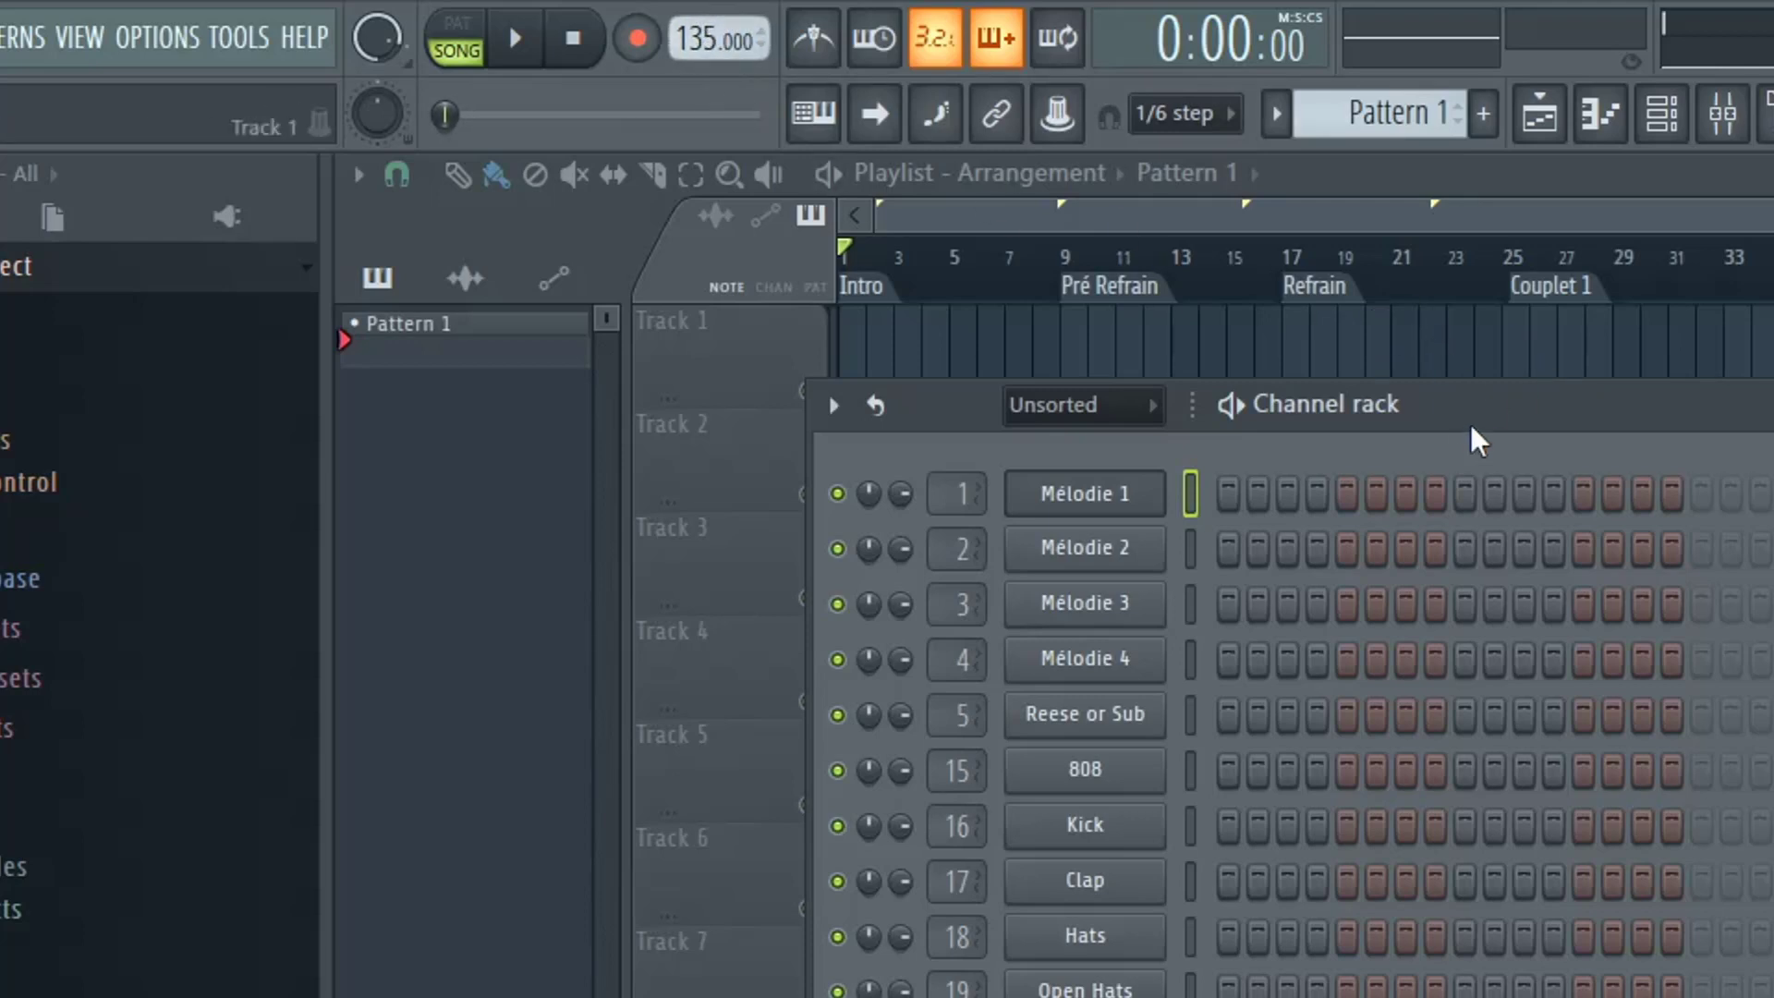
Add Shuffler Hi-Hat 2, Fav Kick 1 and Clap 4 from the Charlie Shuffler kit as channels.
left_click_drag(1471, 427, 1449, 495)
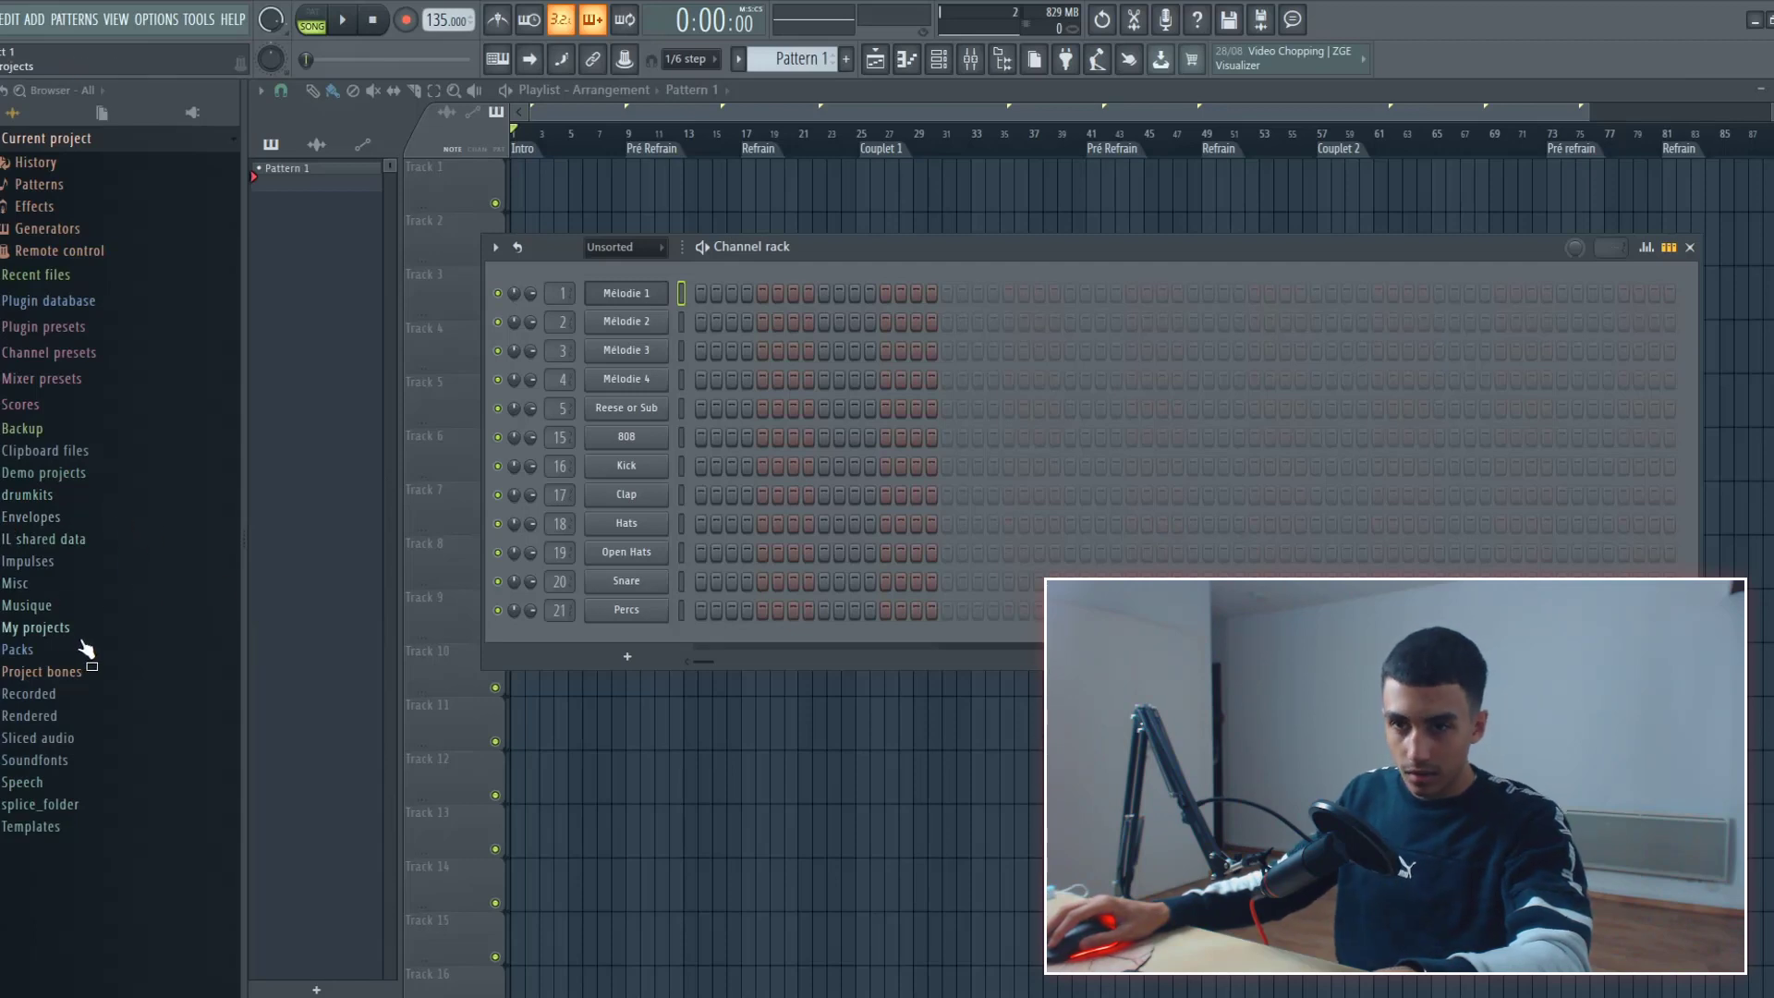
left_click(19, 612)
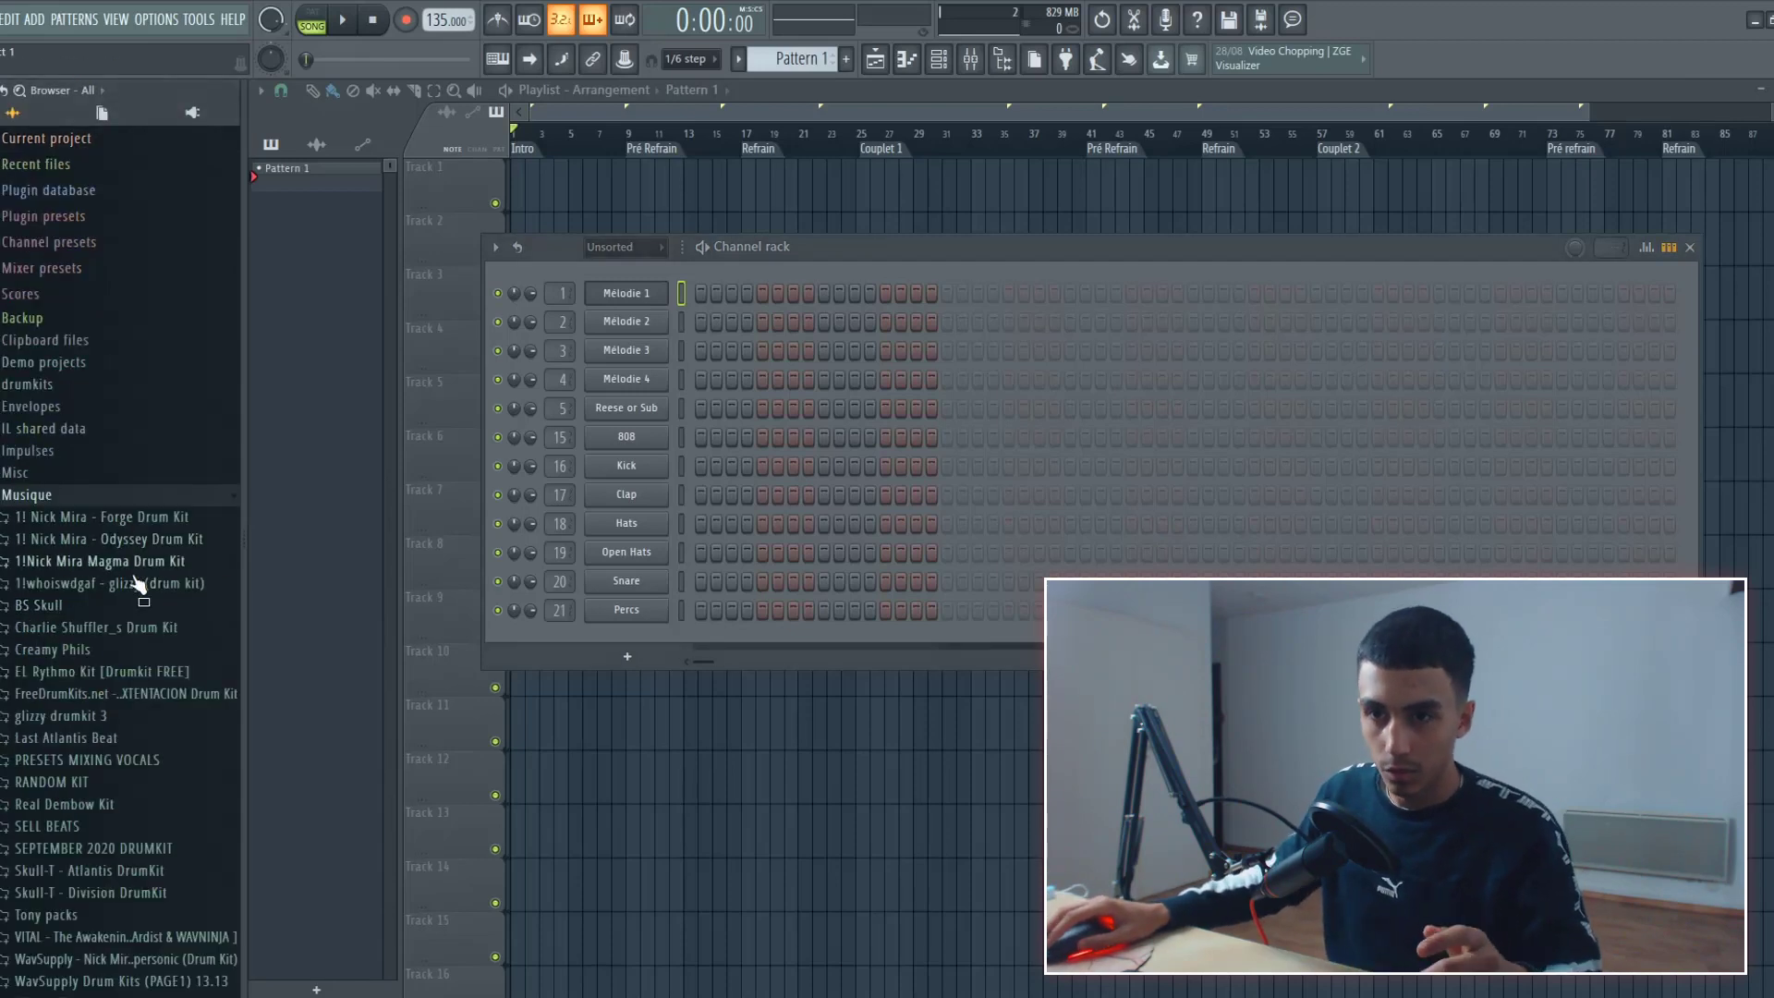
left_click(141, 628)
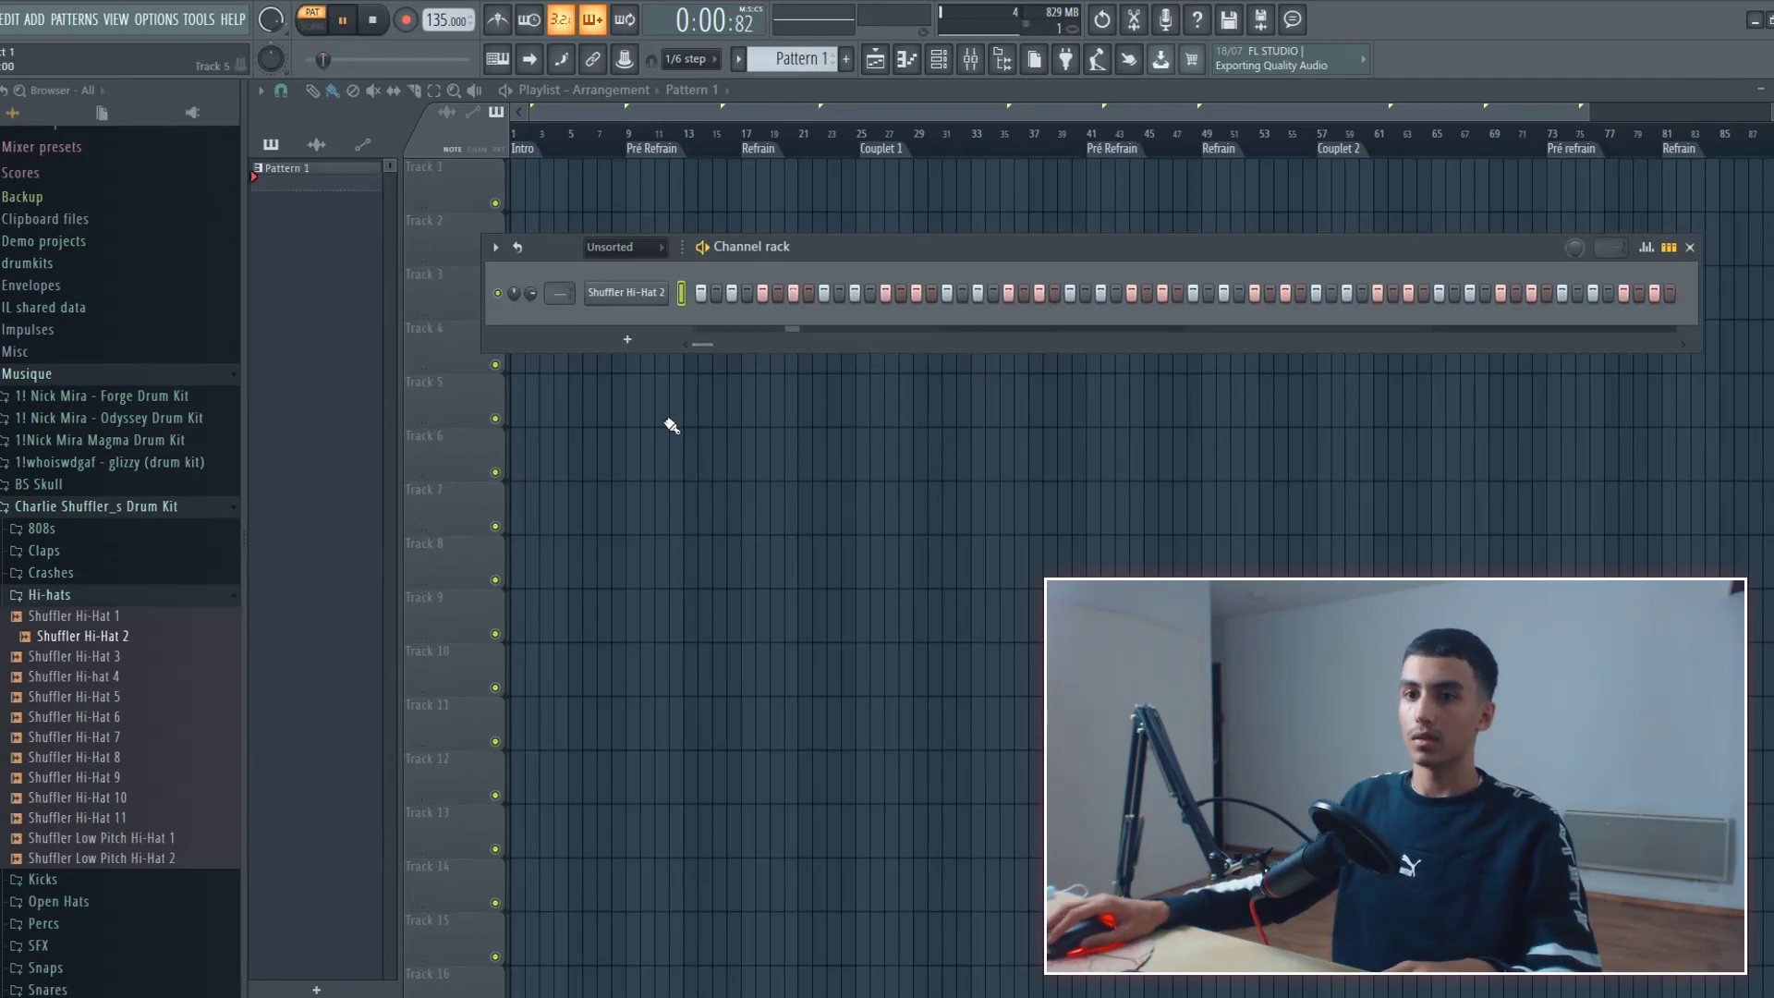
left_click(625, 292)
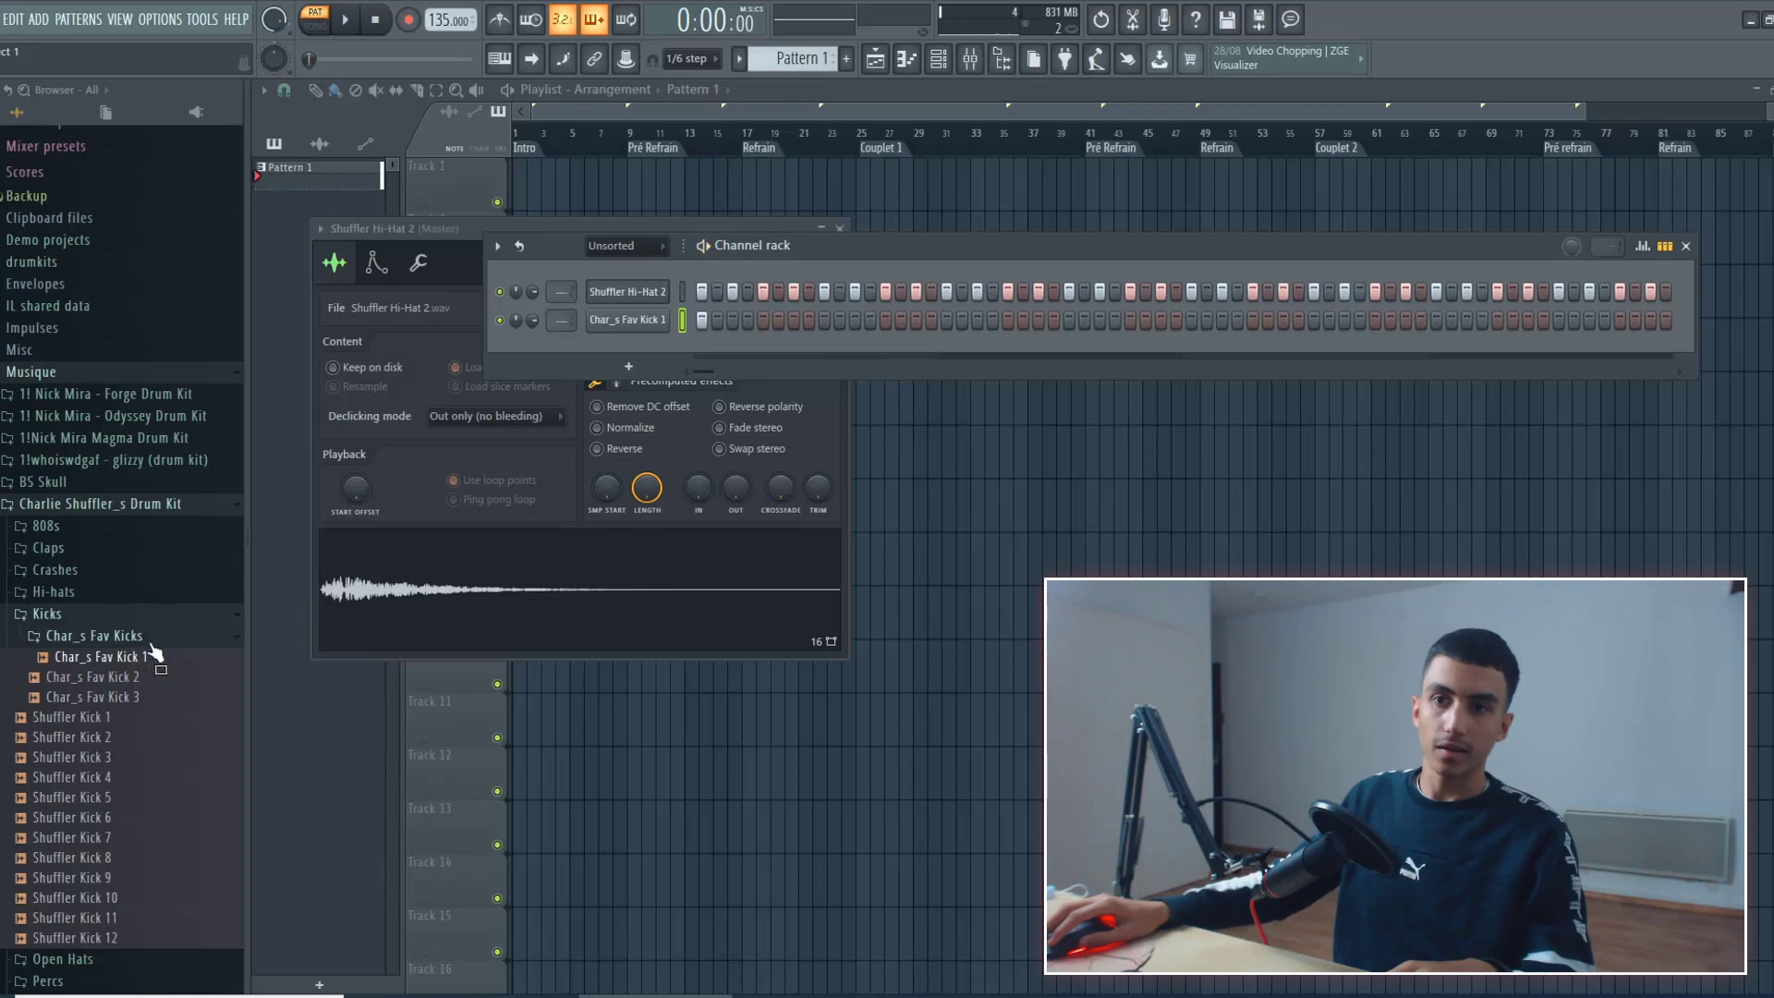
left_click(51, 551)
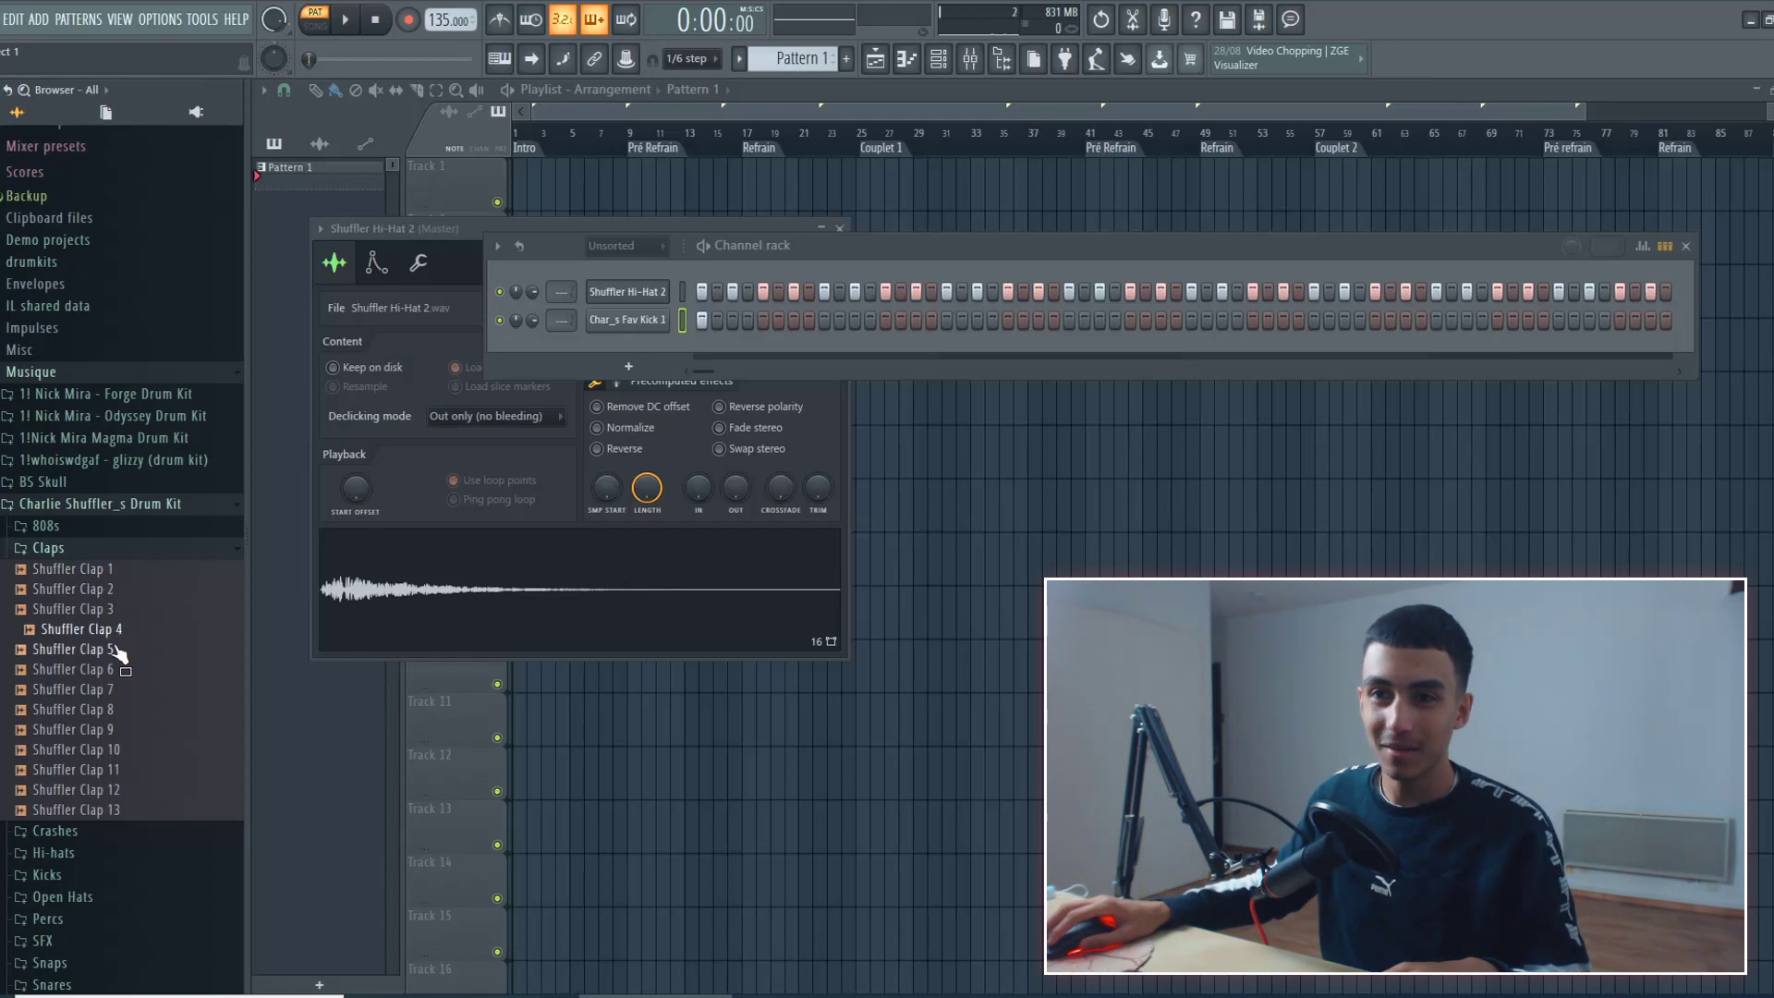
left_click_drag(118, 652, 628, 349)
key("space")
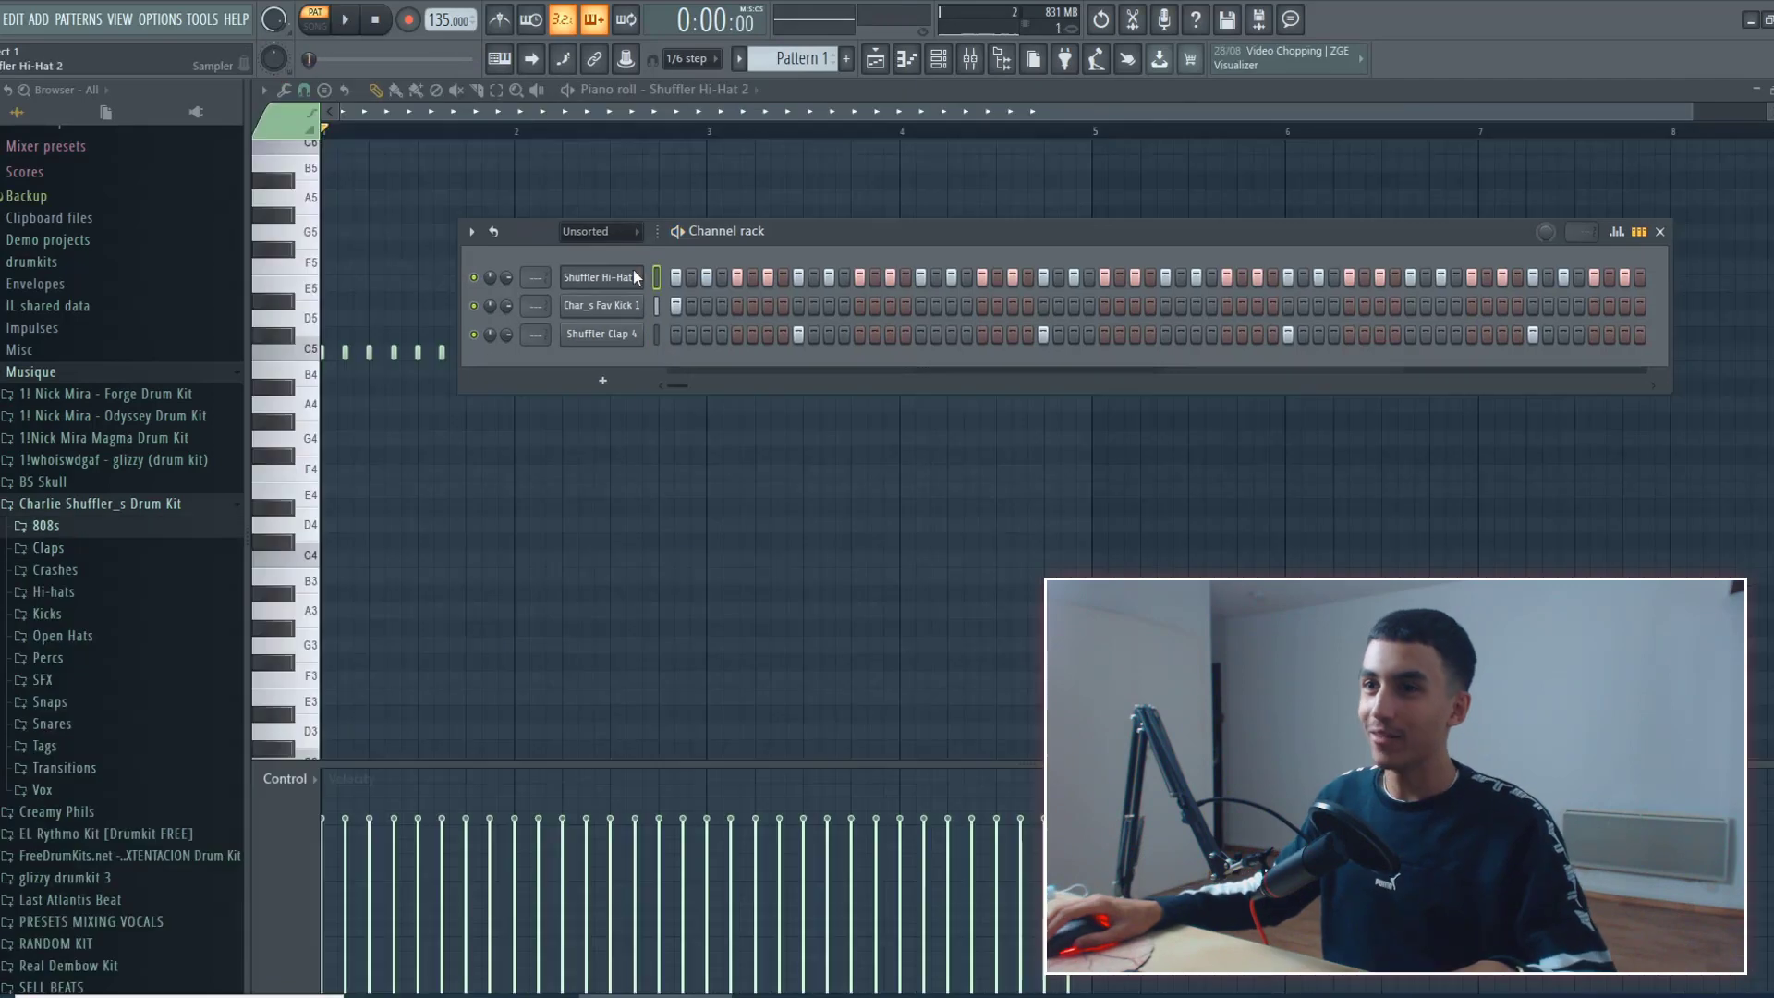
Open the Shuffler Hi-Hat 2 channel in the piano roll.
right_click(634, 269)
left_click(684, 279)
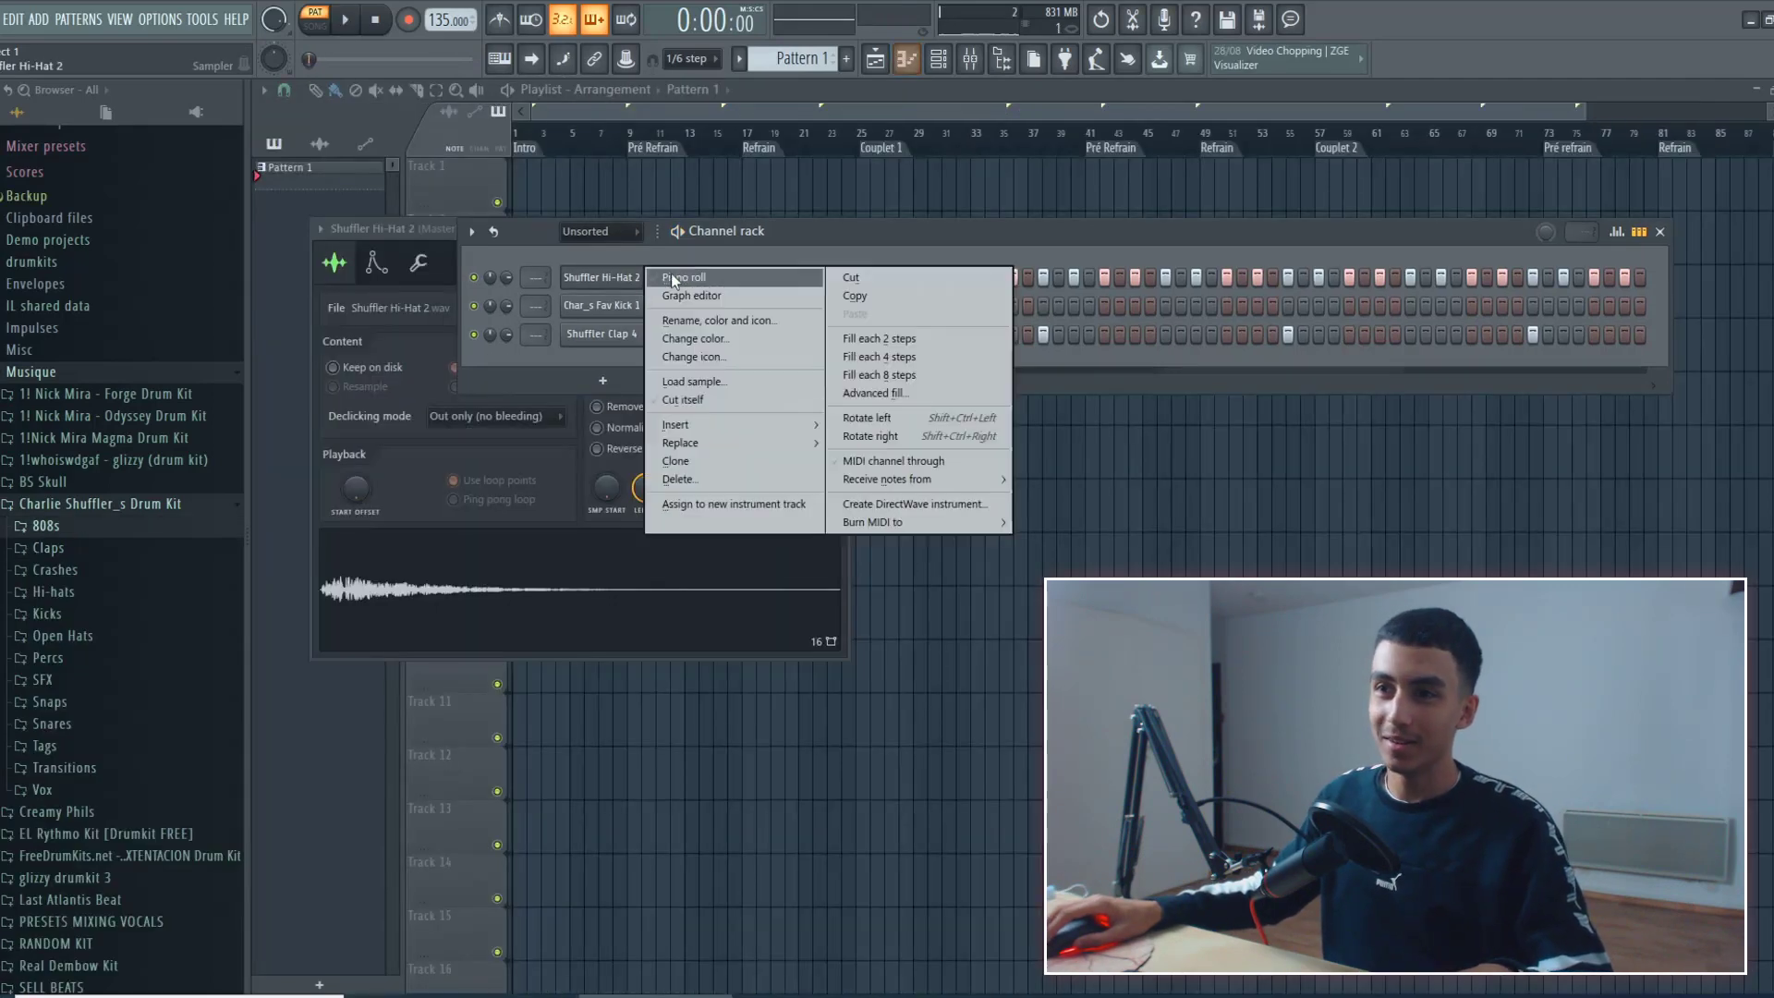
left_click(683, 279)
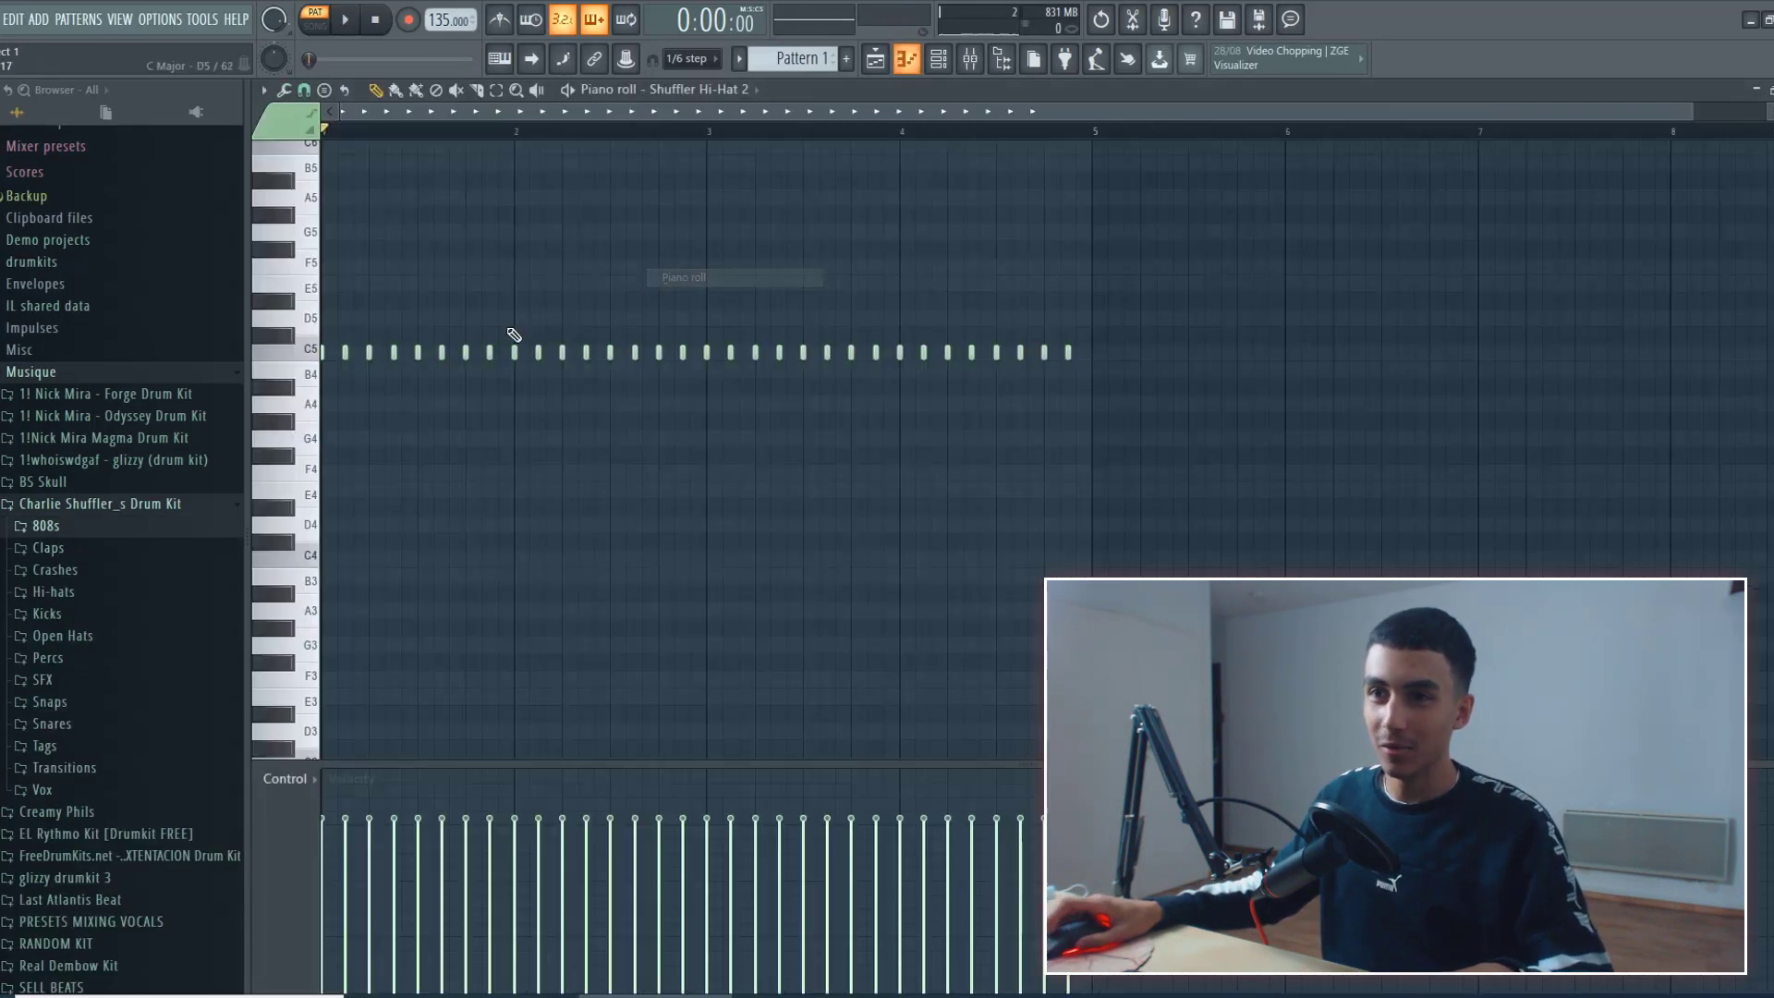
Duplicate the selected hi-hat notes after bar 3 with Ctrl+B.
scroll(120, 369, "up", 3)
scroll(386, 211, "up", 2)
left_click_drag(396, 112, 365, 113)
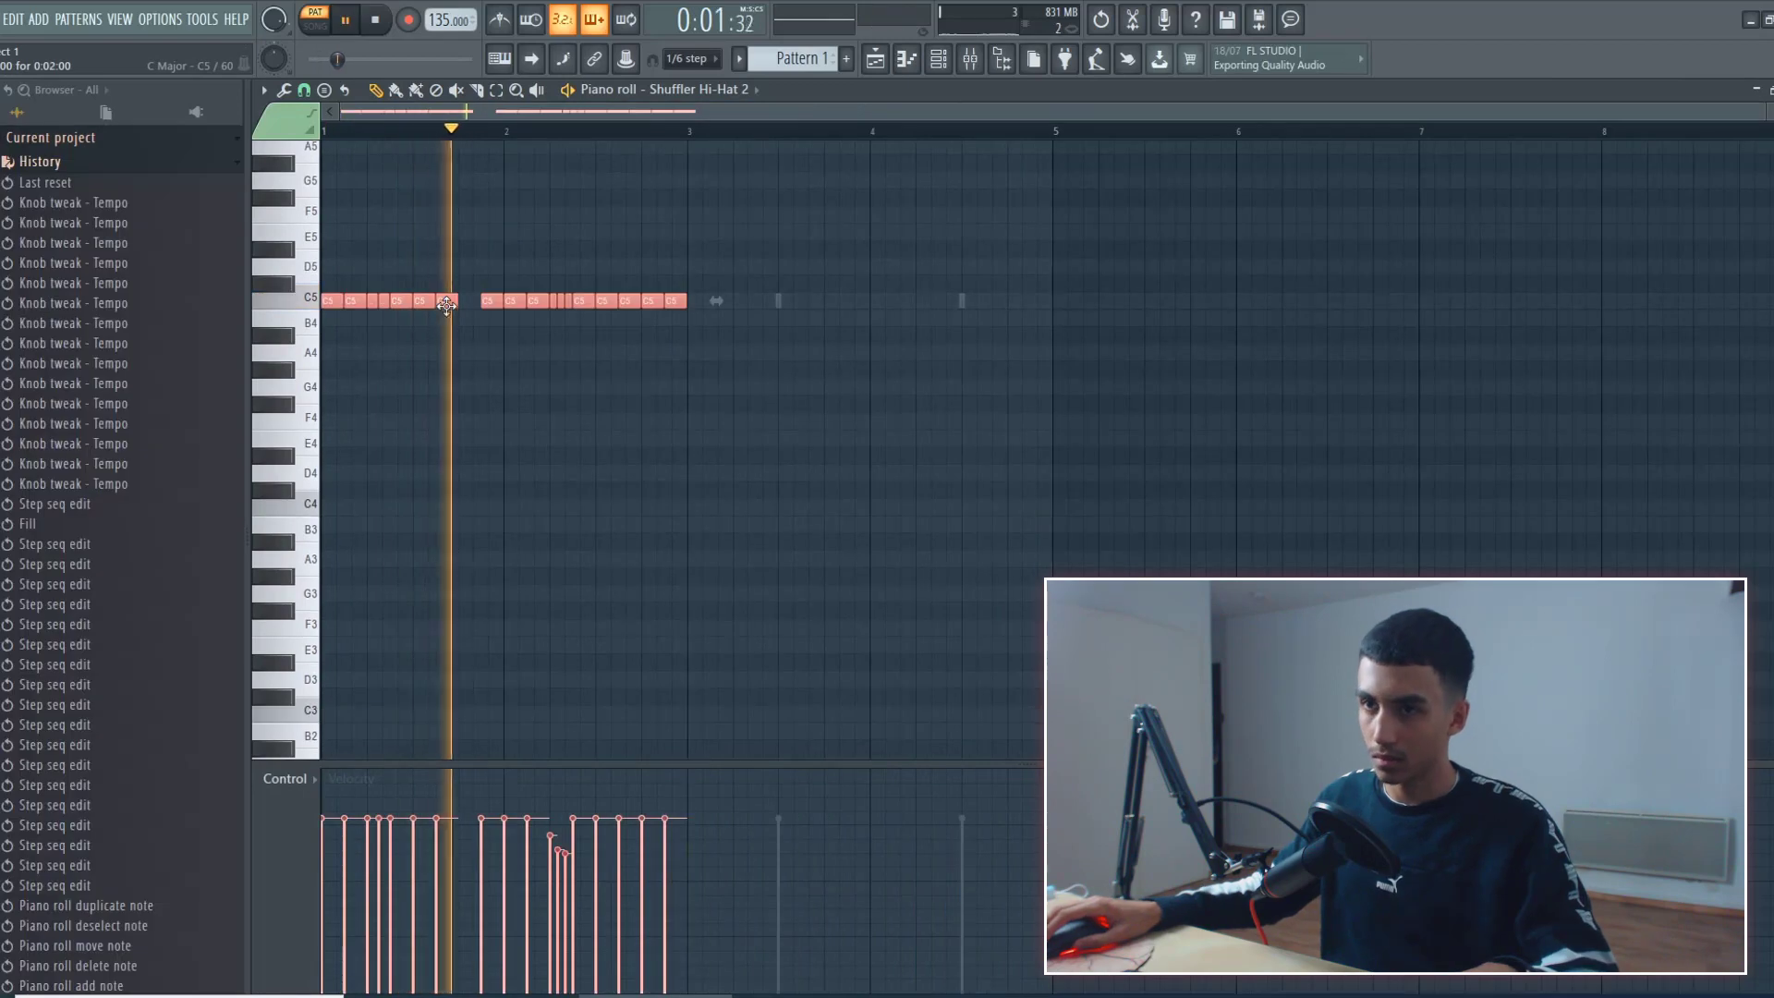
key("ctrl+b")
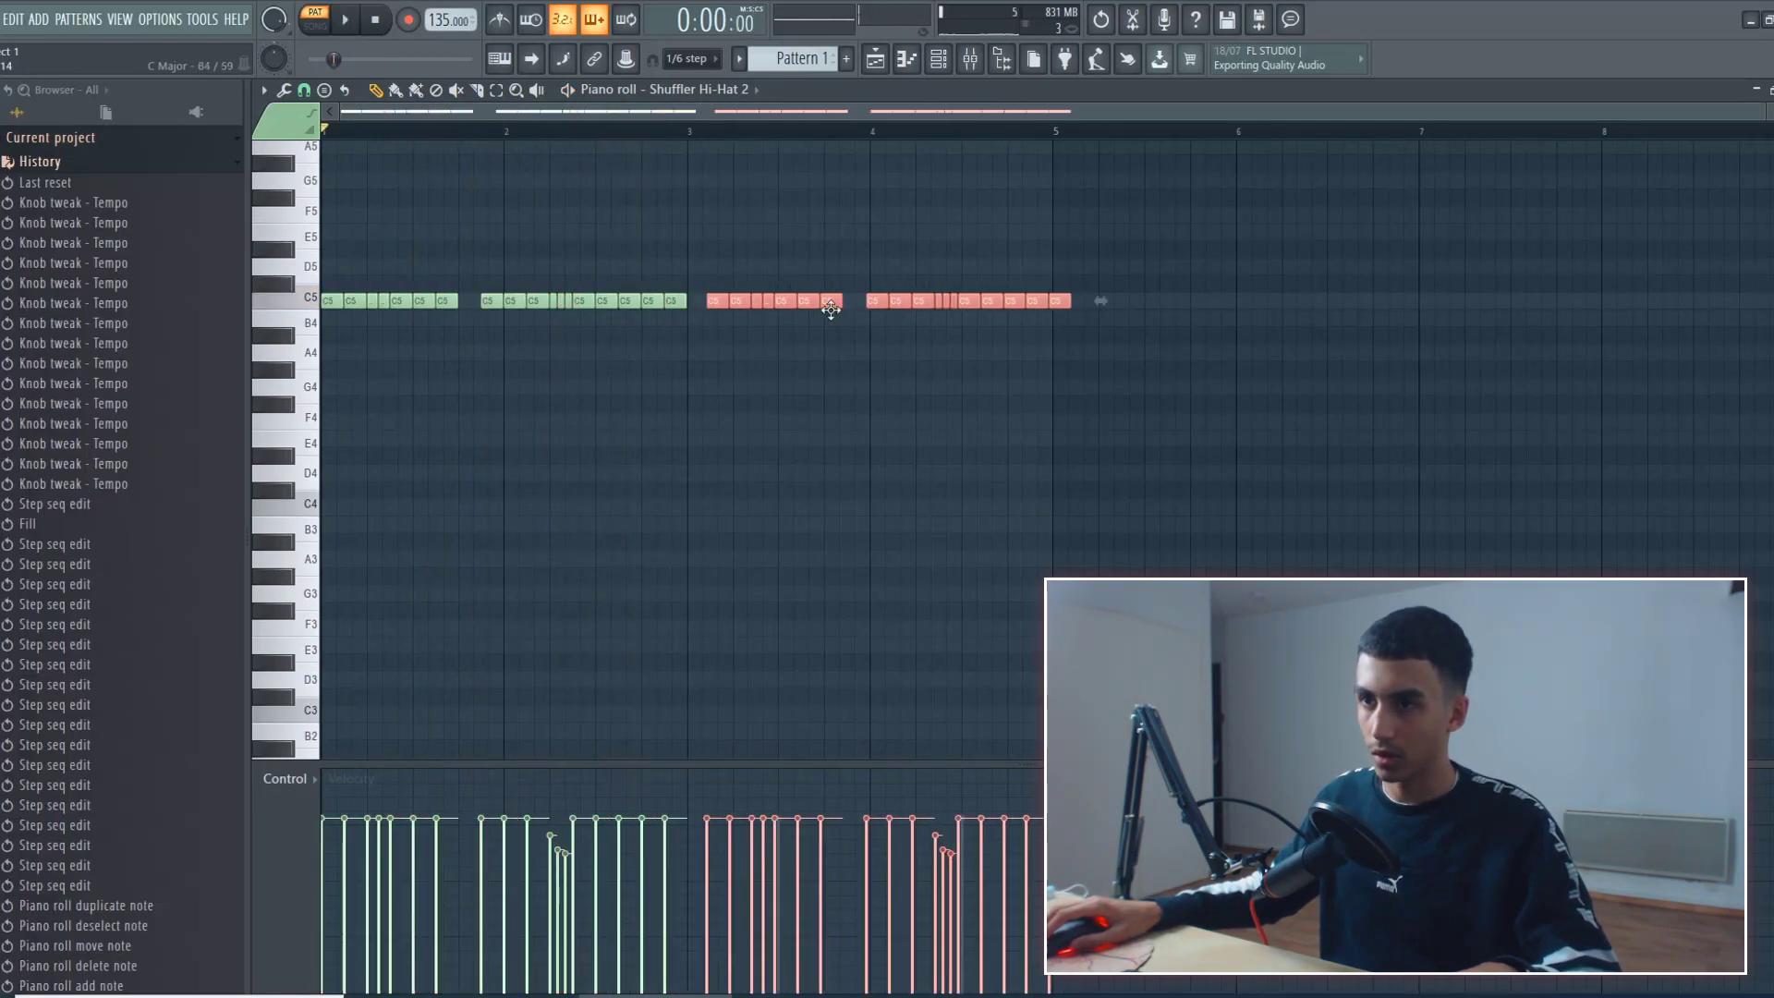
left_click(791, 423, "ctrl")
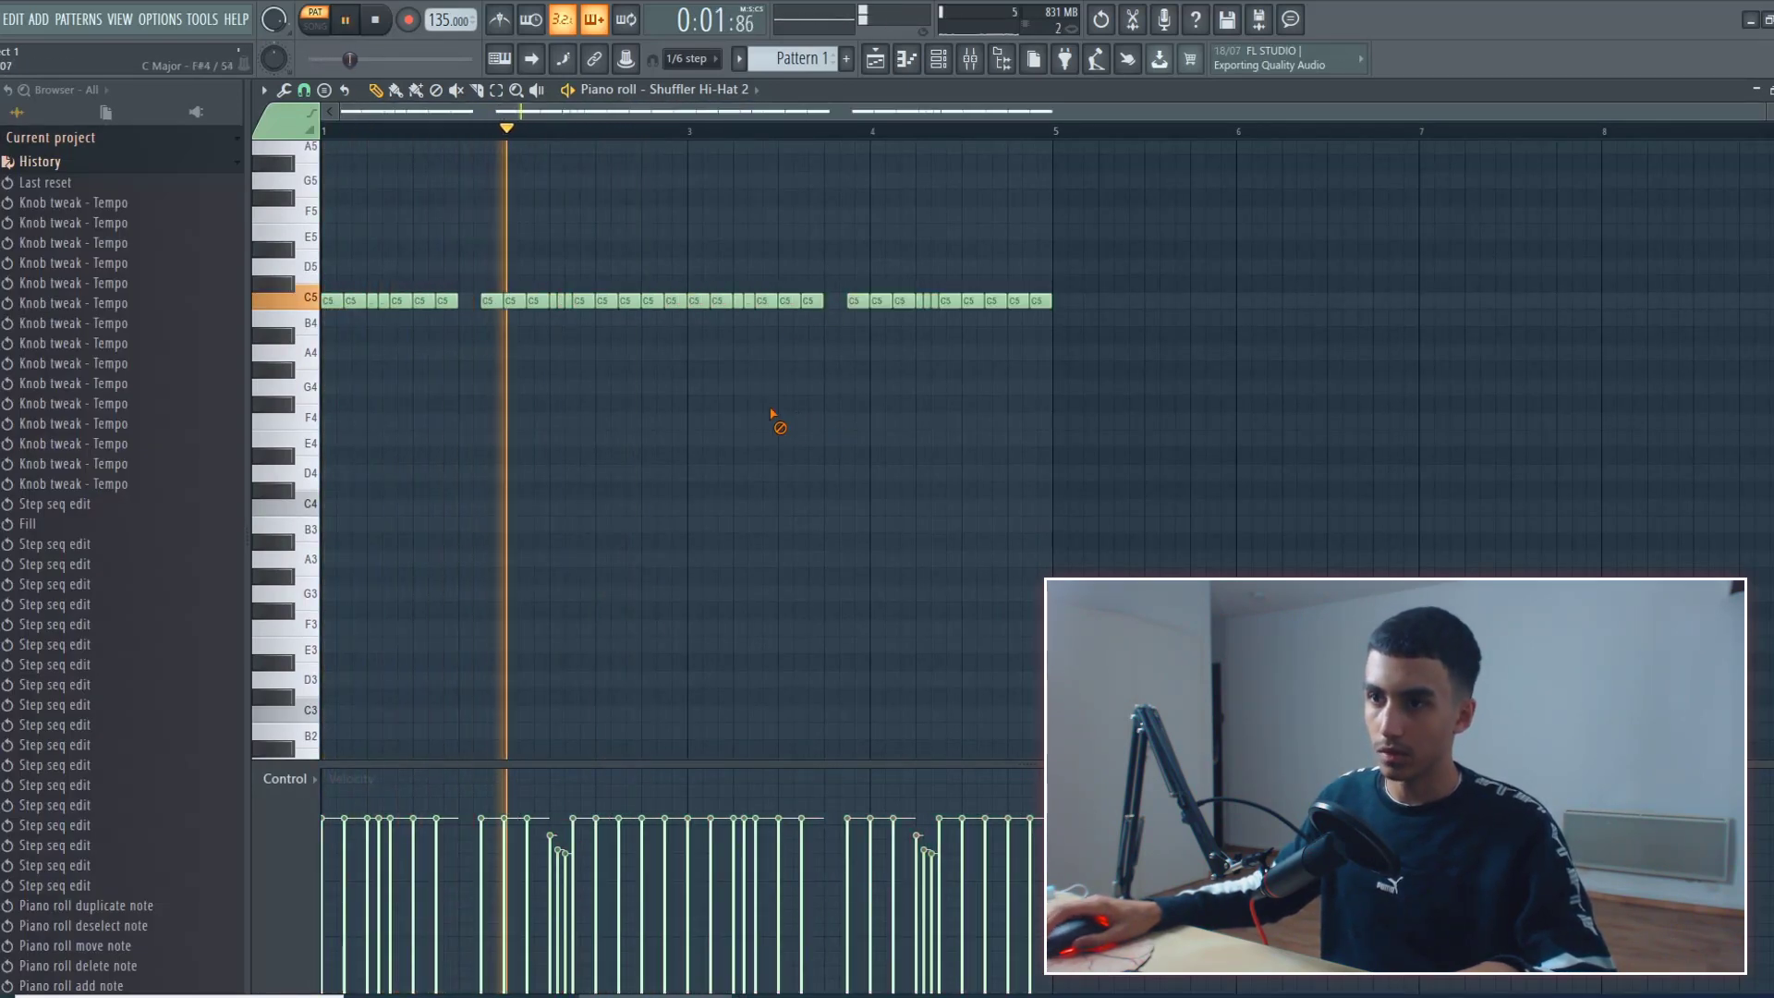
key("space")
key("space")
scroll(331, 319, "up", 2)
scroll(327, 320, "up", 3)
key("space")
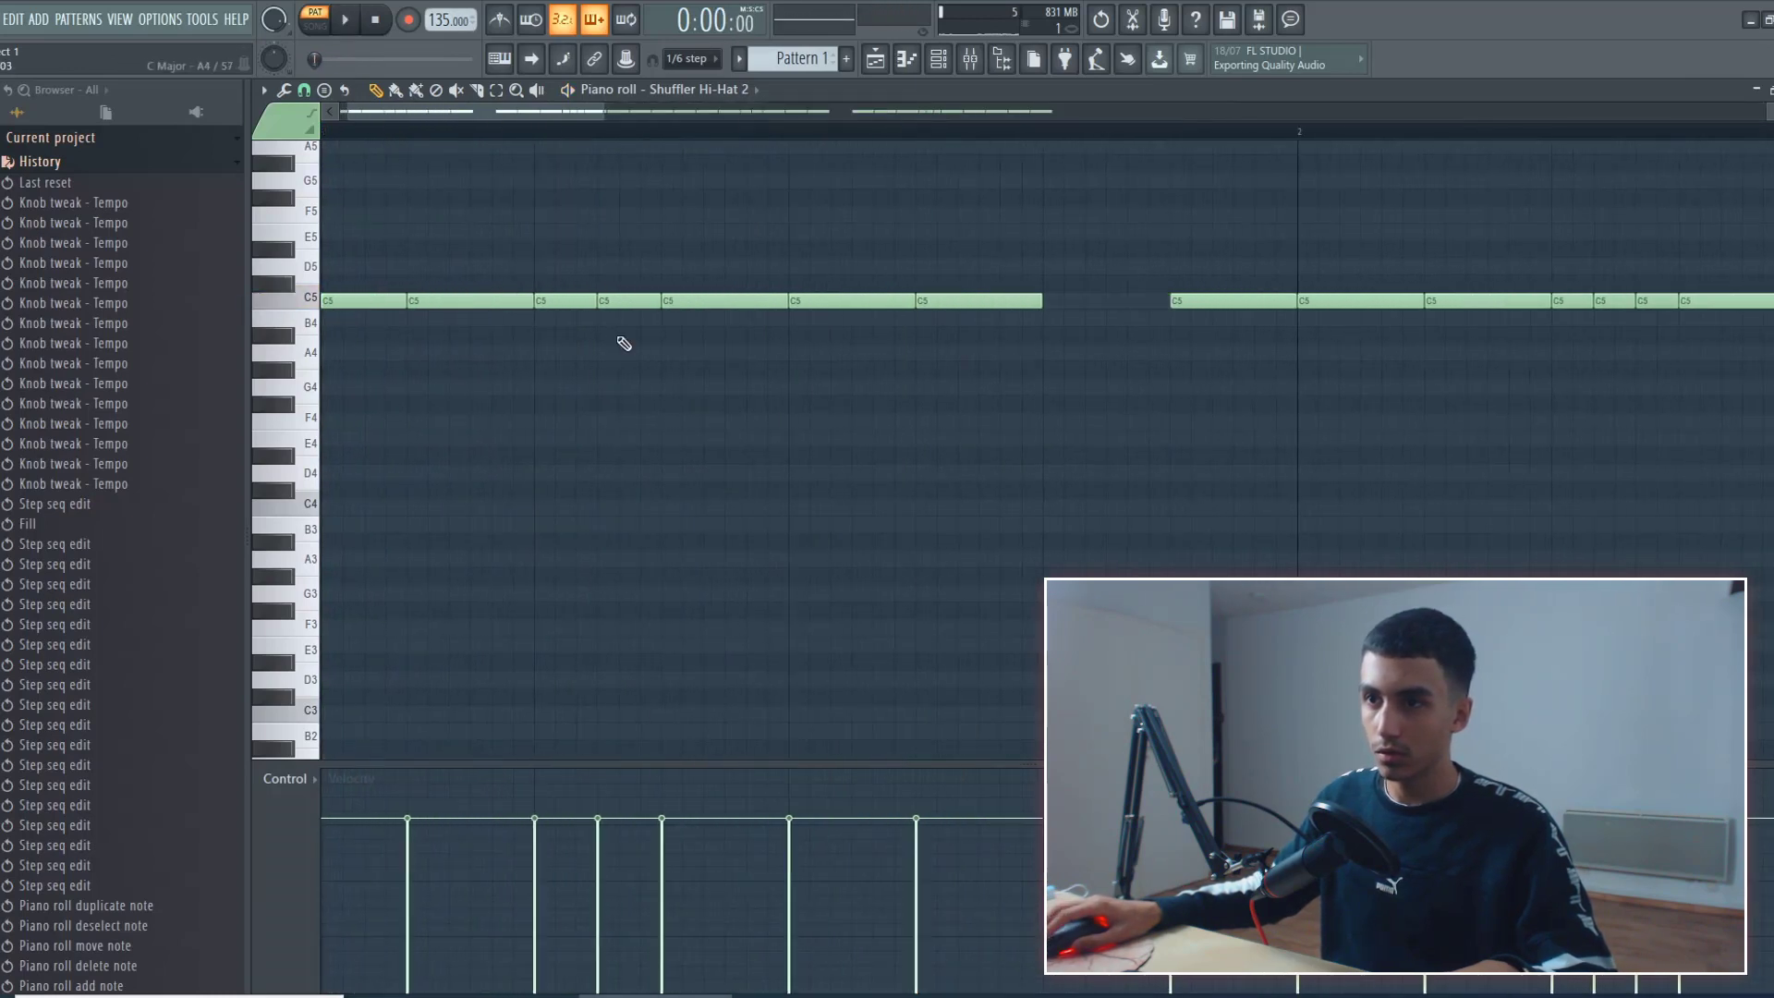
key("space")
key("space")
Draw a five-note descending roll from A4 to D4 and delete the neighbouring C5 hit.
left_click(797, 349)
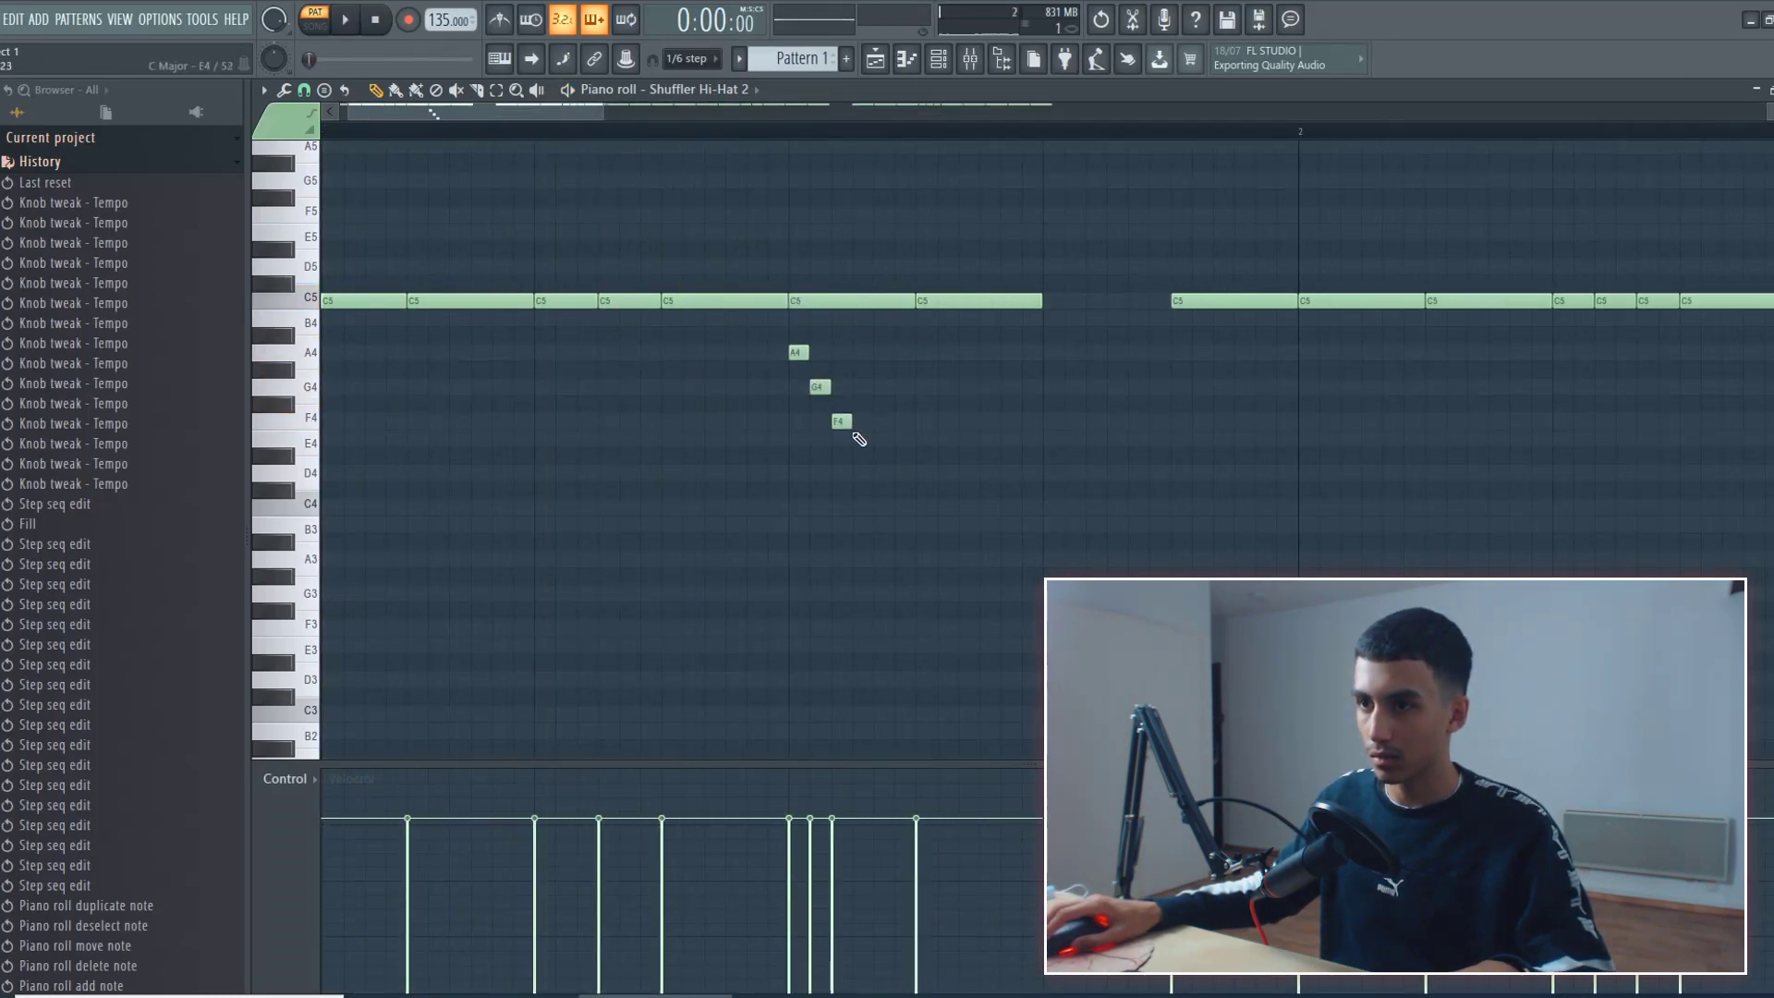
key("space")
left_click(883, 472)
key("space")
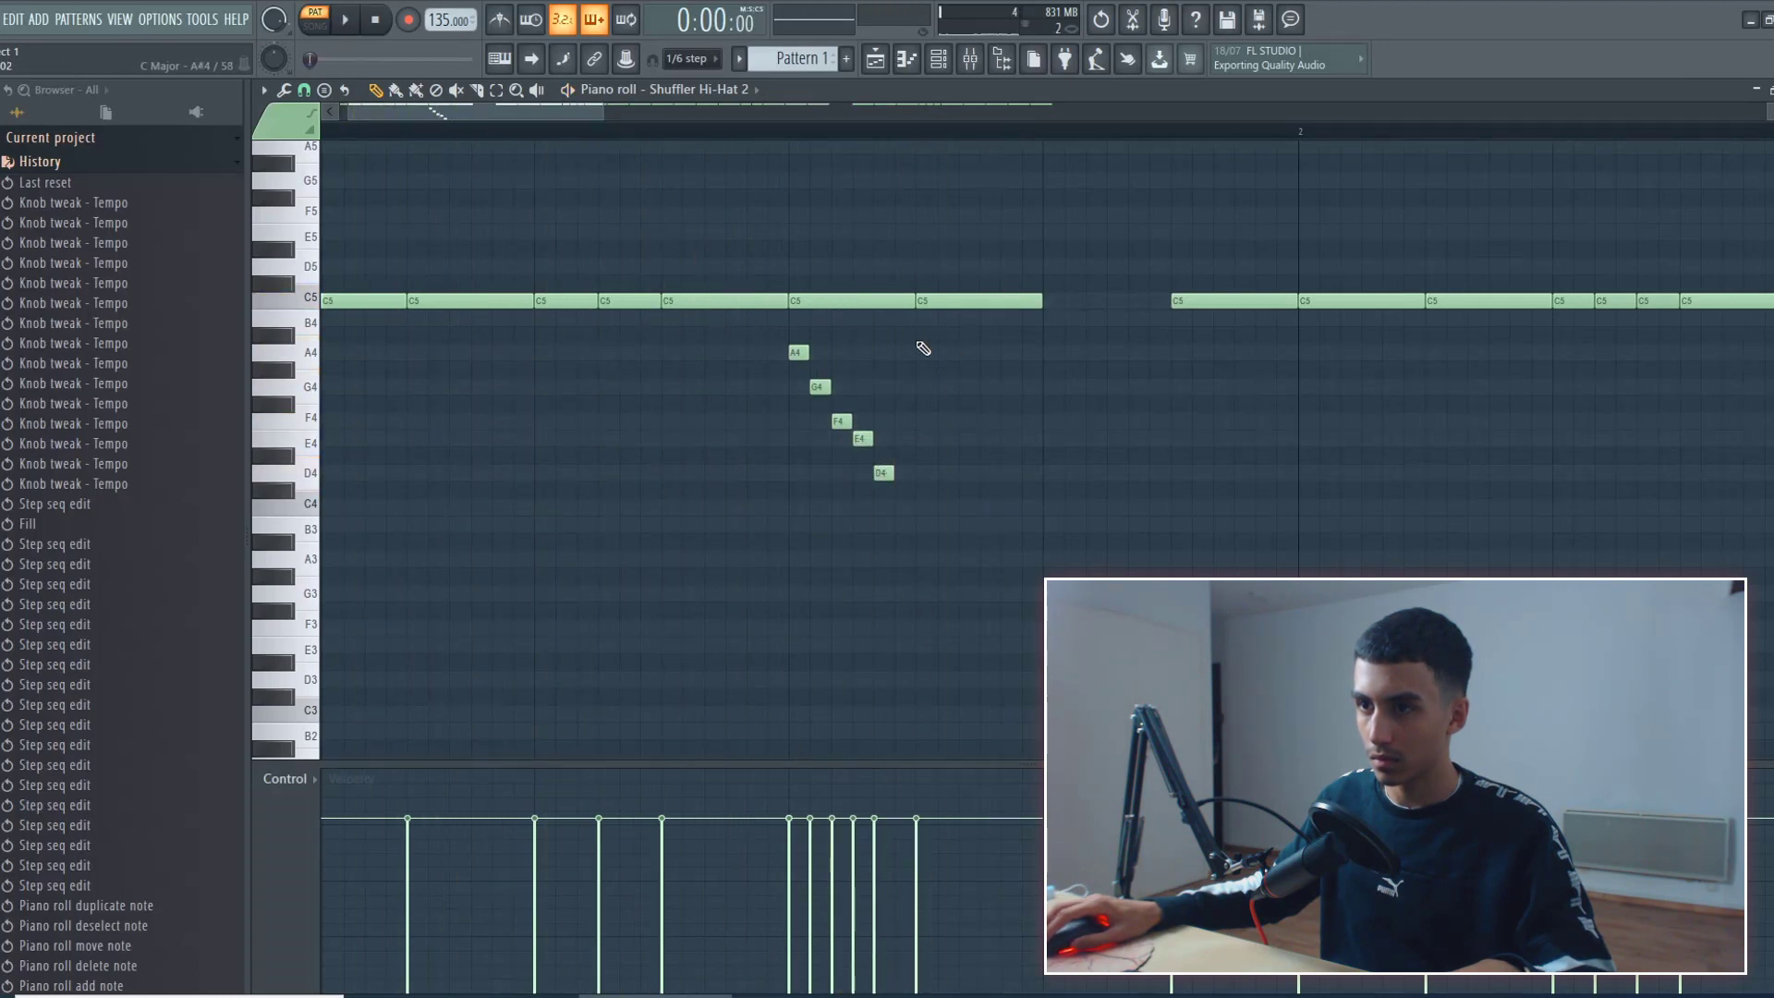
left_click_drag(923, 346, 791, 491)
key("space")
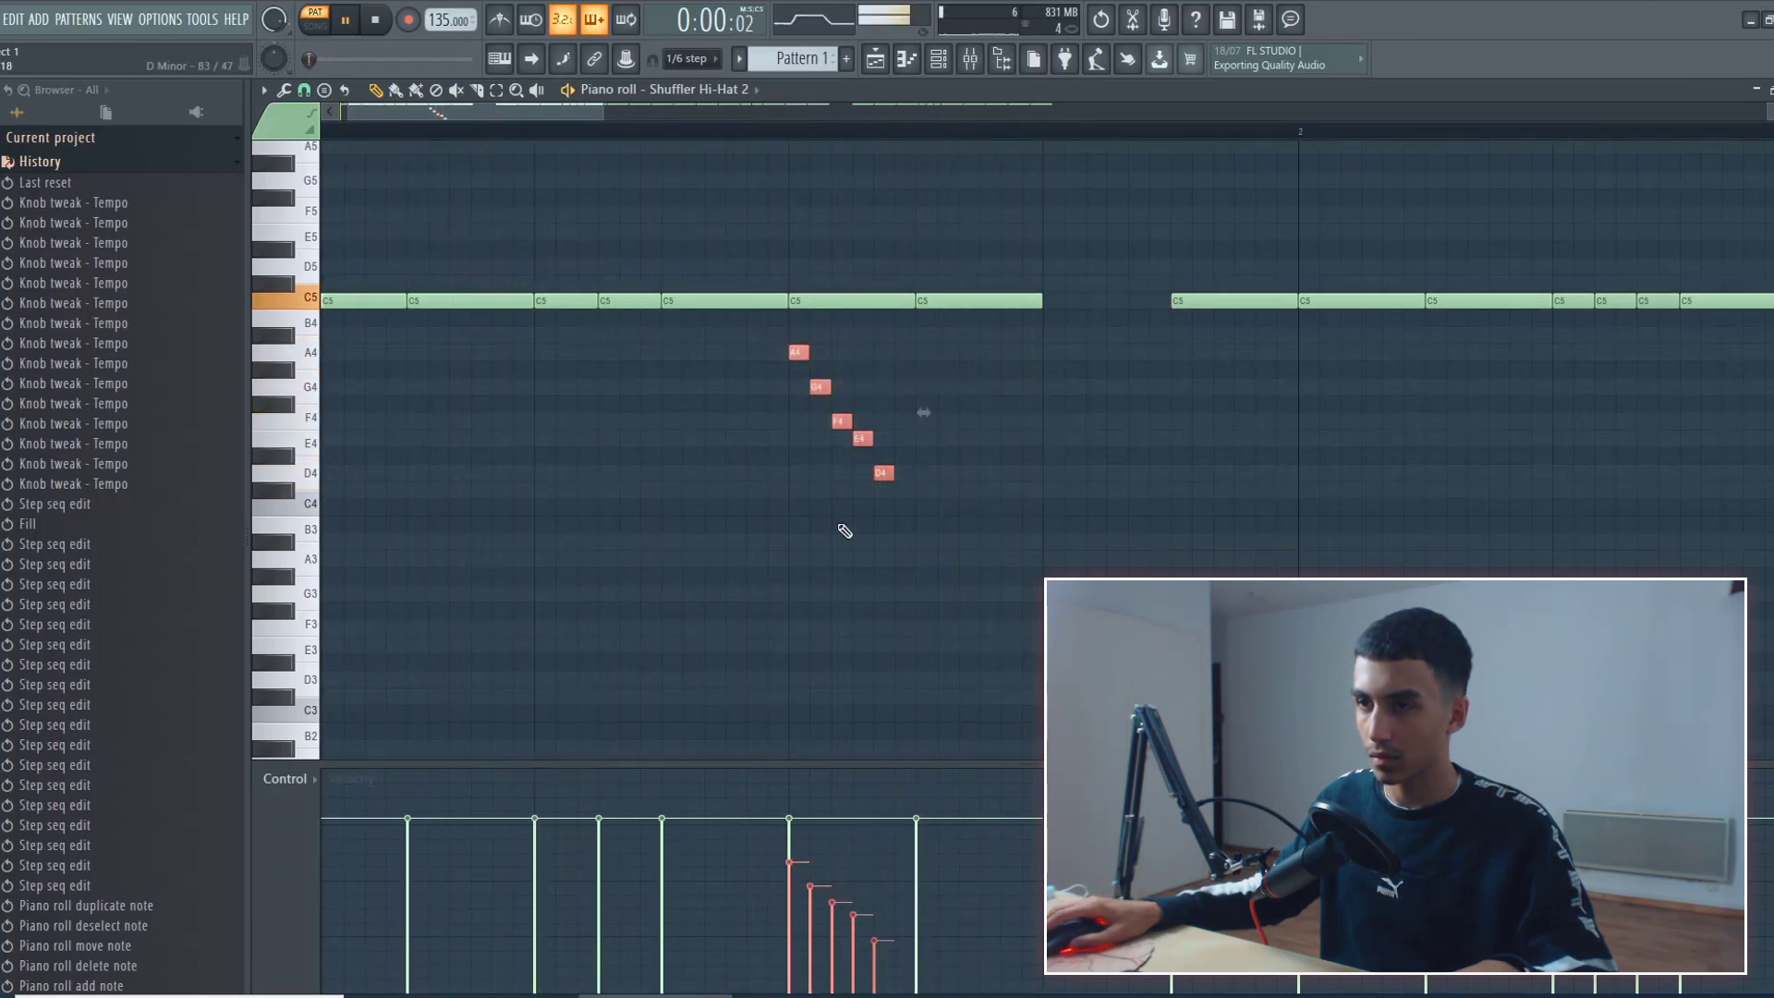
scroll(859, 521, "down", 3)
right_click(592, 301)
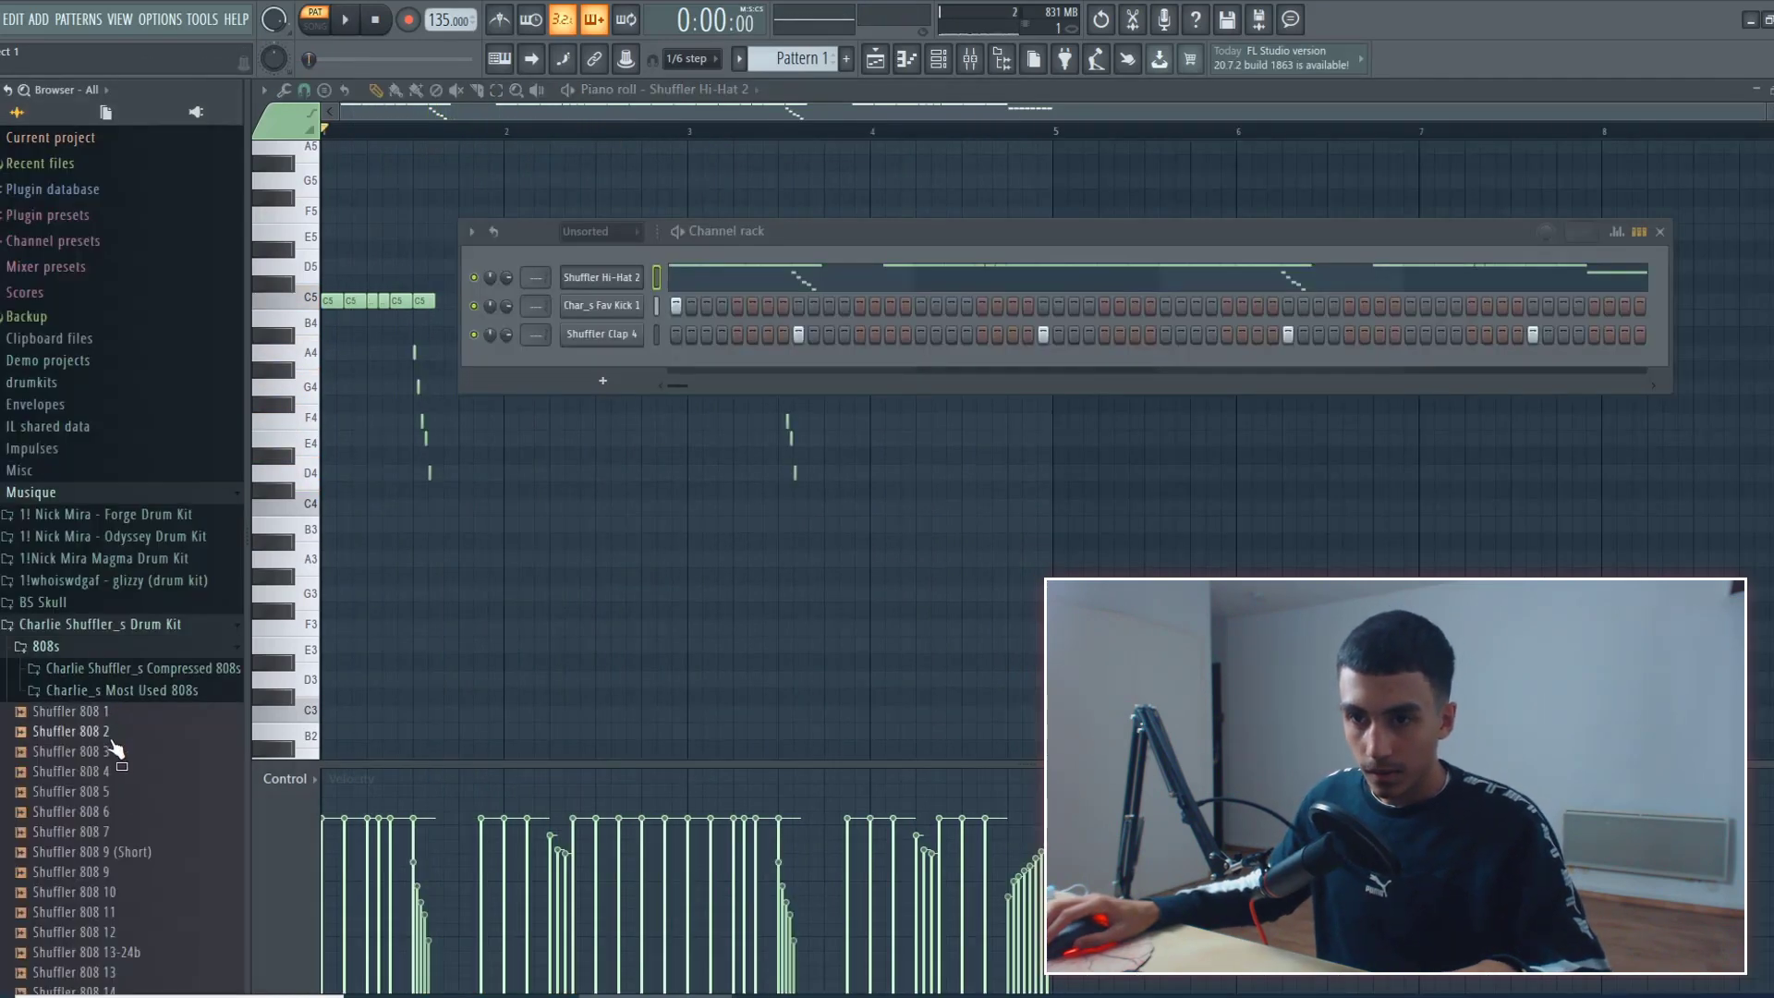
Preview Shuffler 808 9 (Short) and add it as a new channel.
scroll(101, 727, "down", 3)
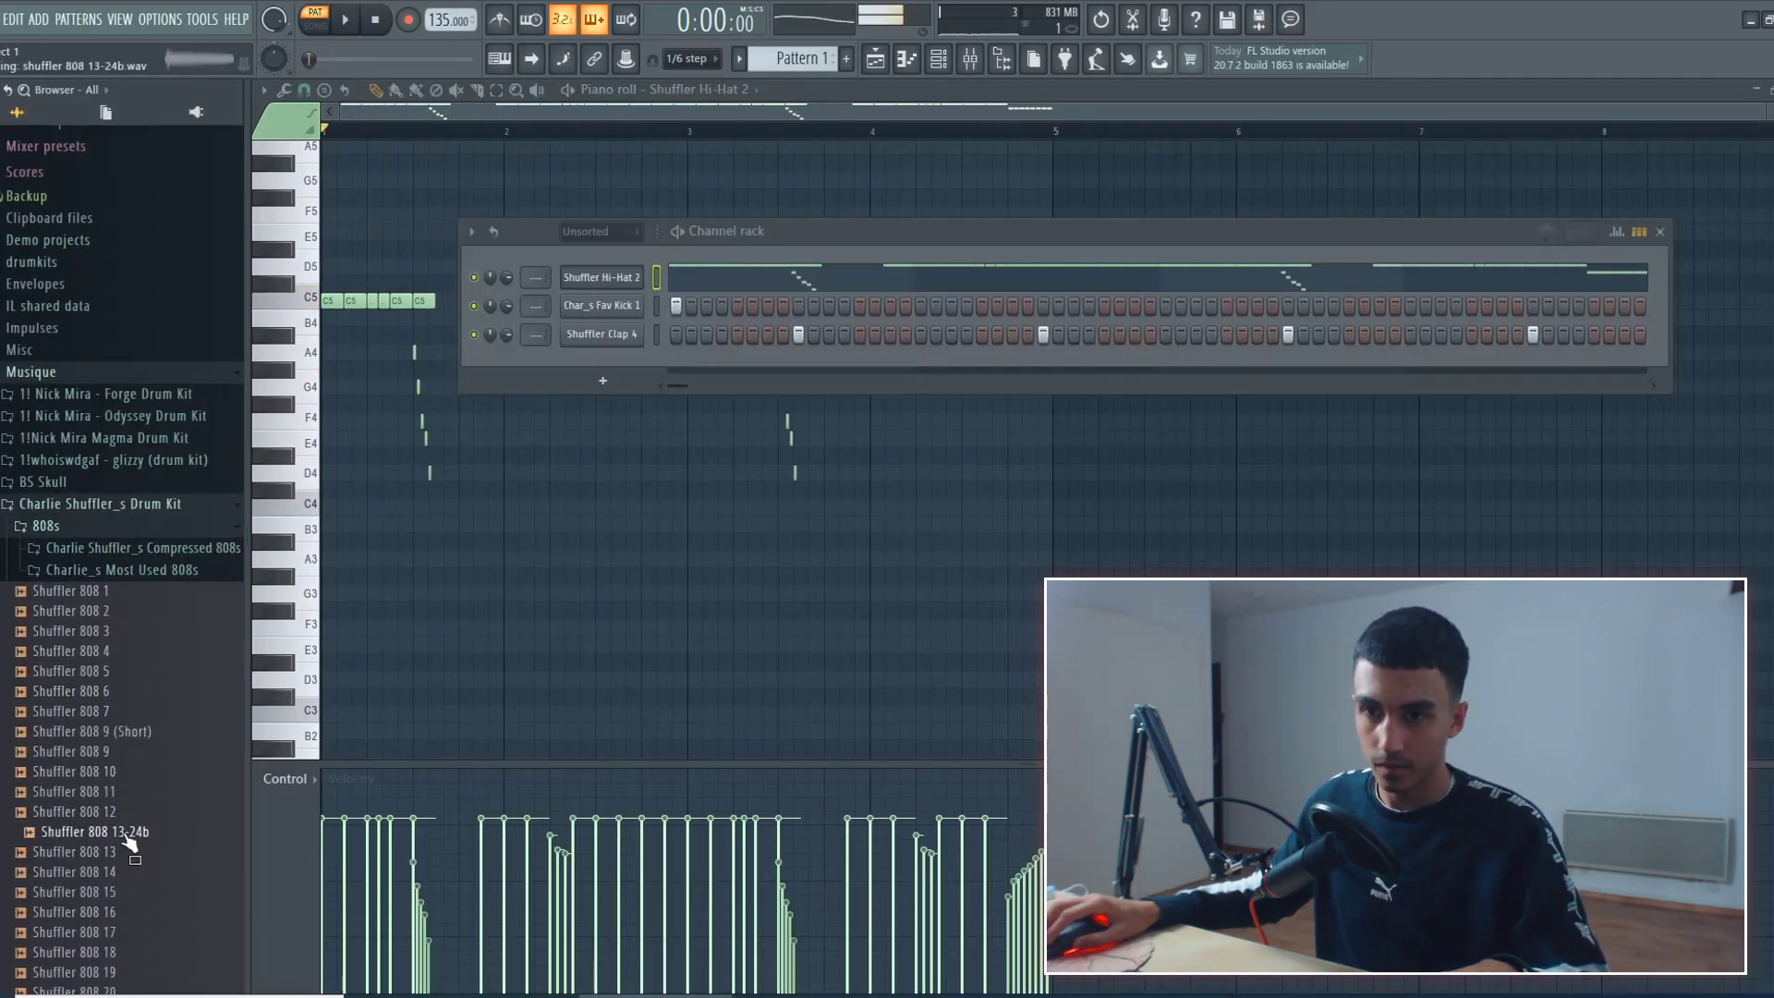
key("space")
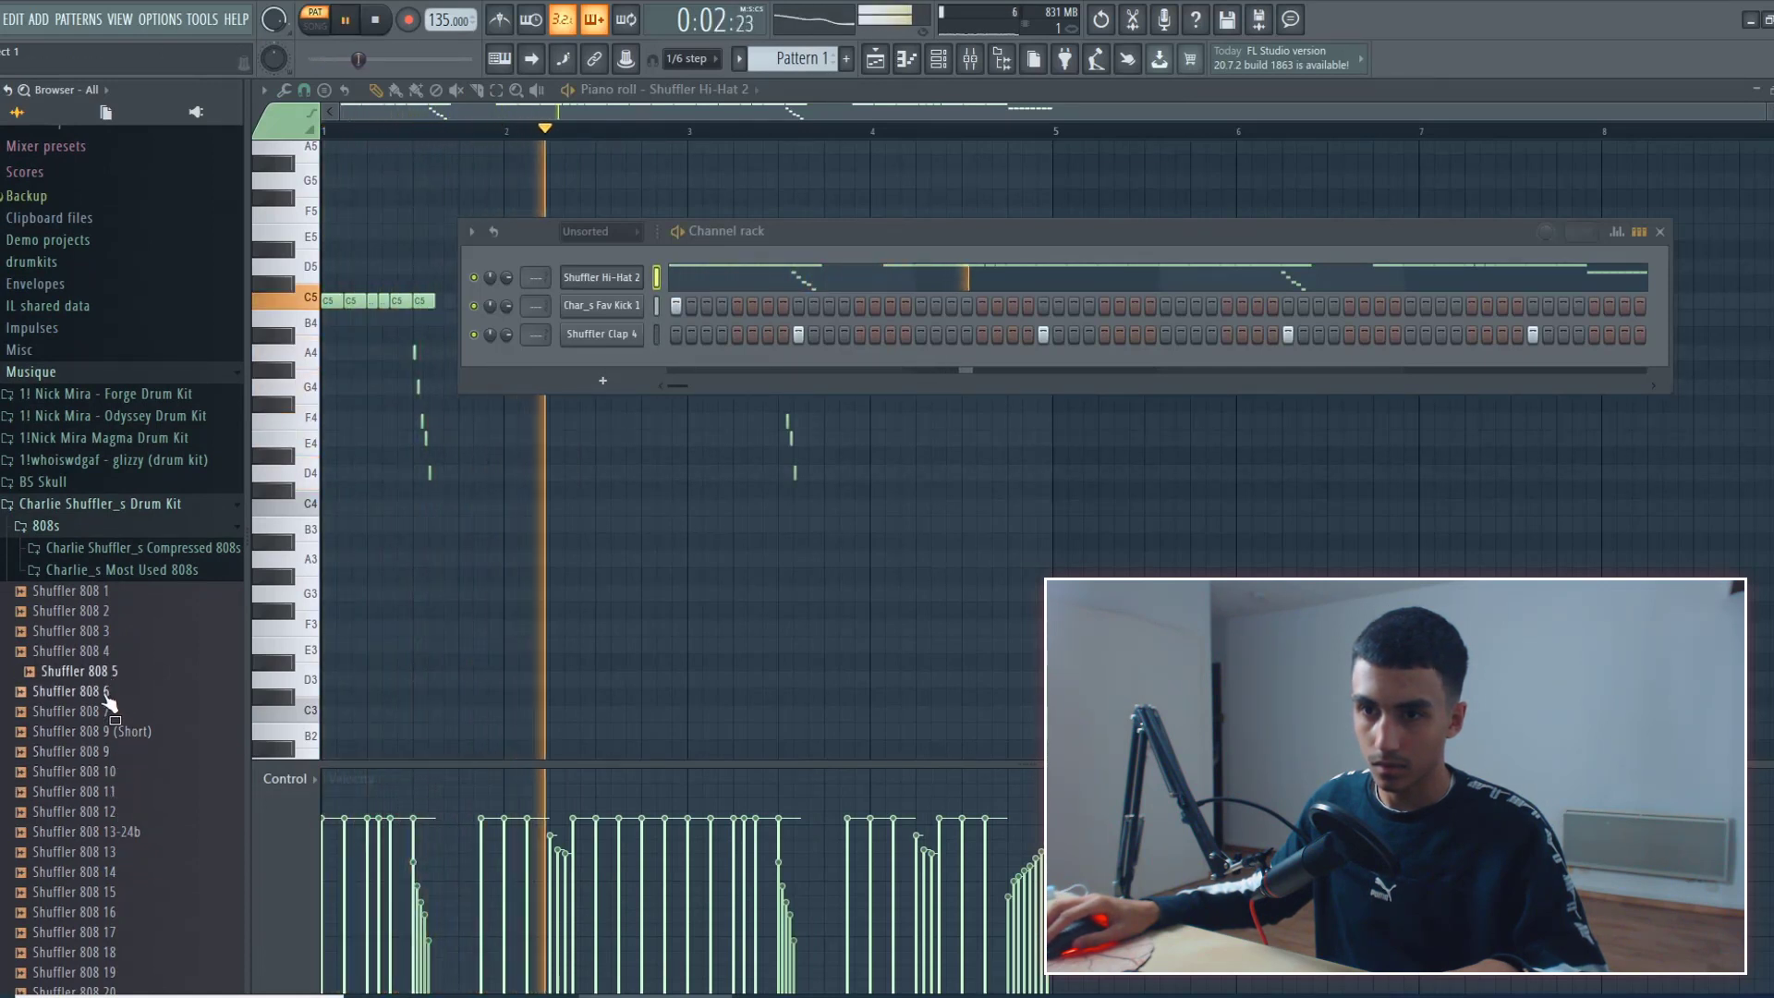
key("space")
left_click(124, 732)
key("space")
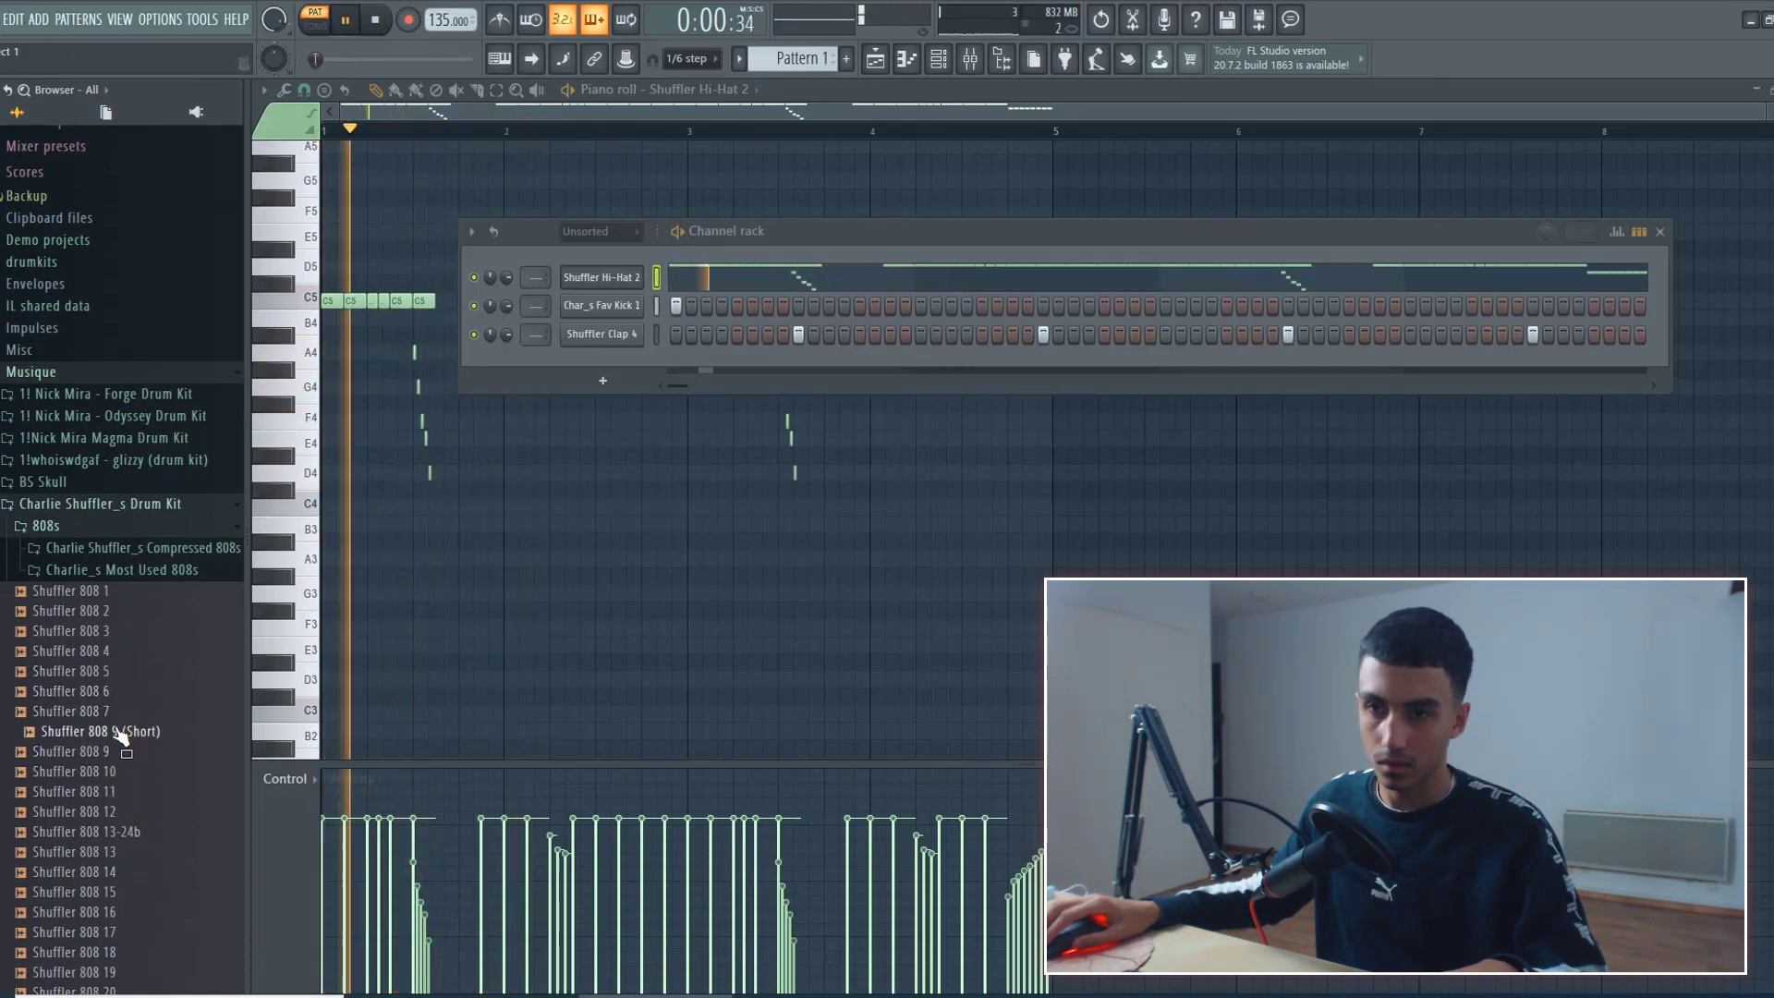
left_click_drag(120, 736, 597, 388)
key("space")
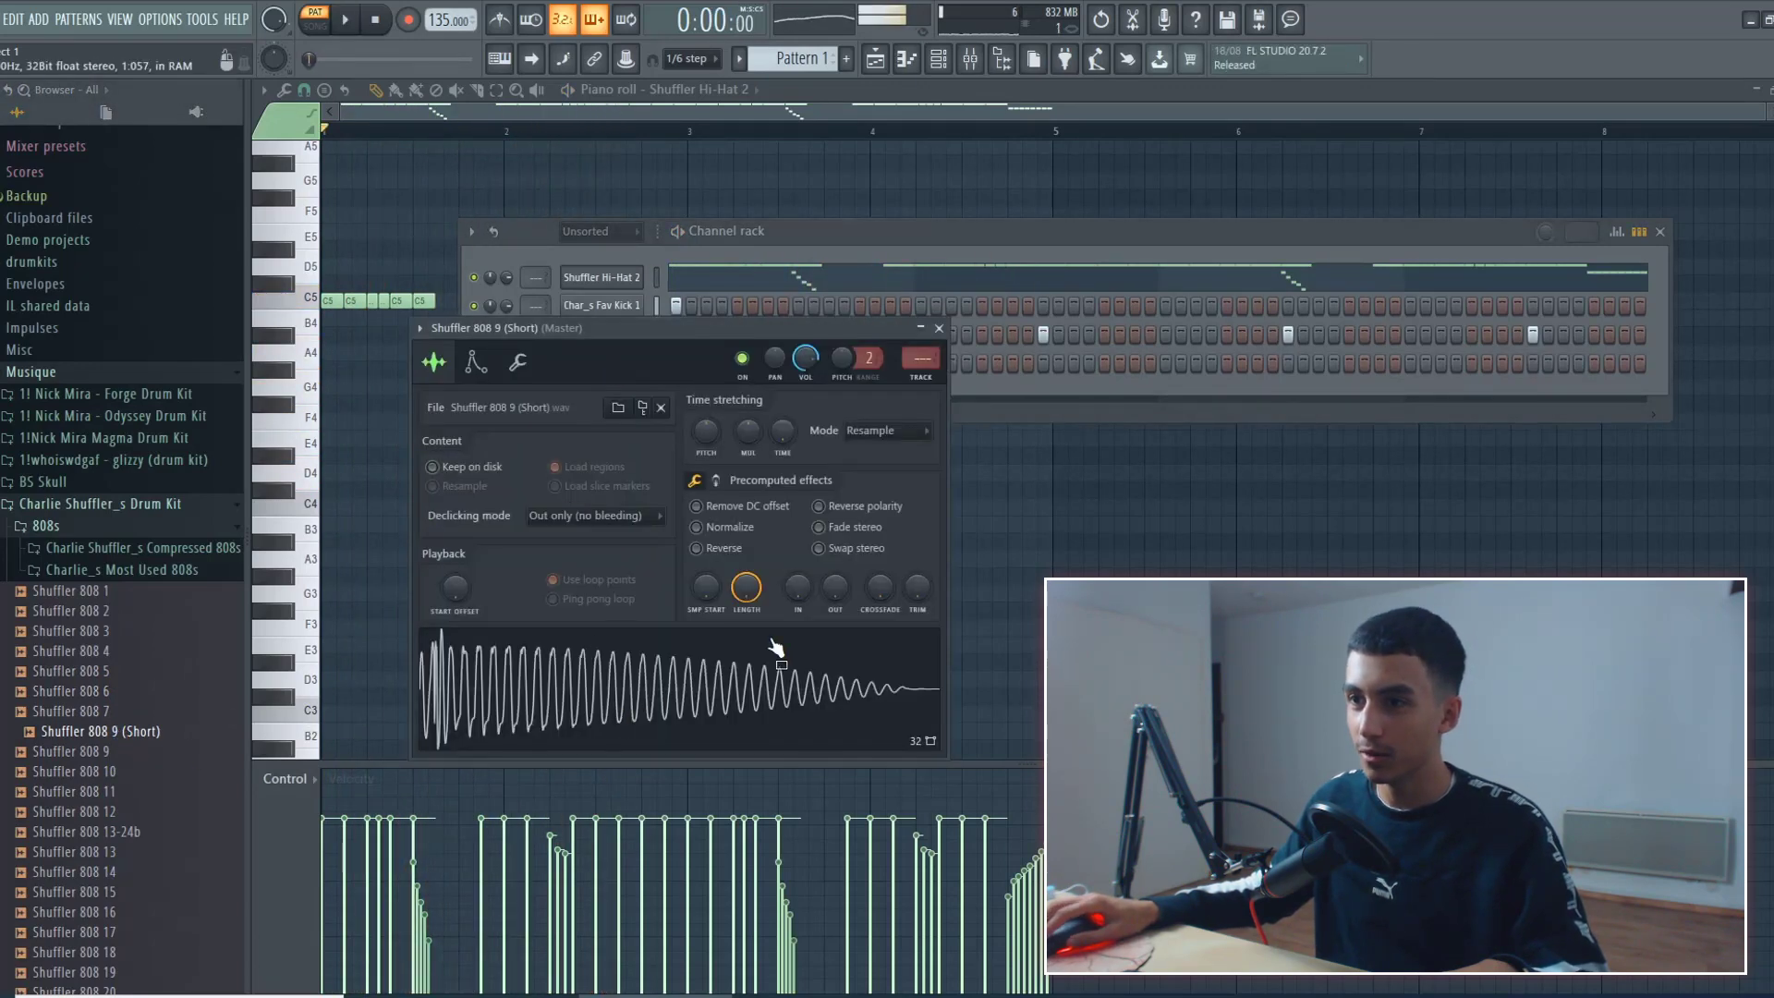
Draw the opening C5 808 notes, including a short nudged third note.
scroll(412, 467, "up", 3)
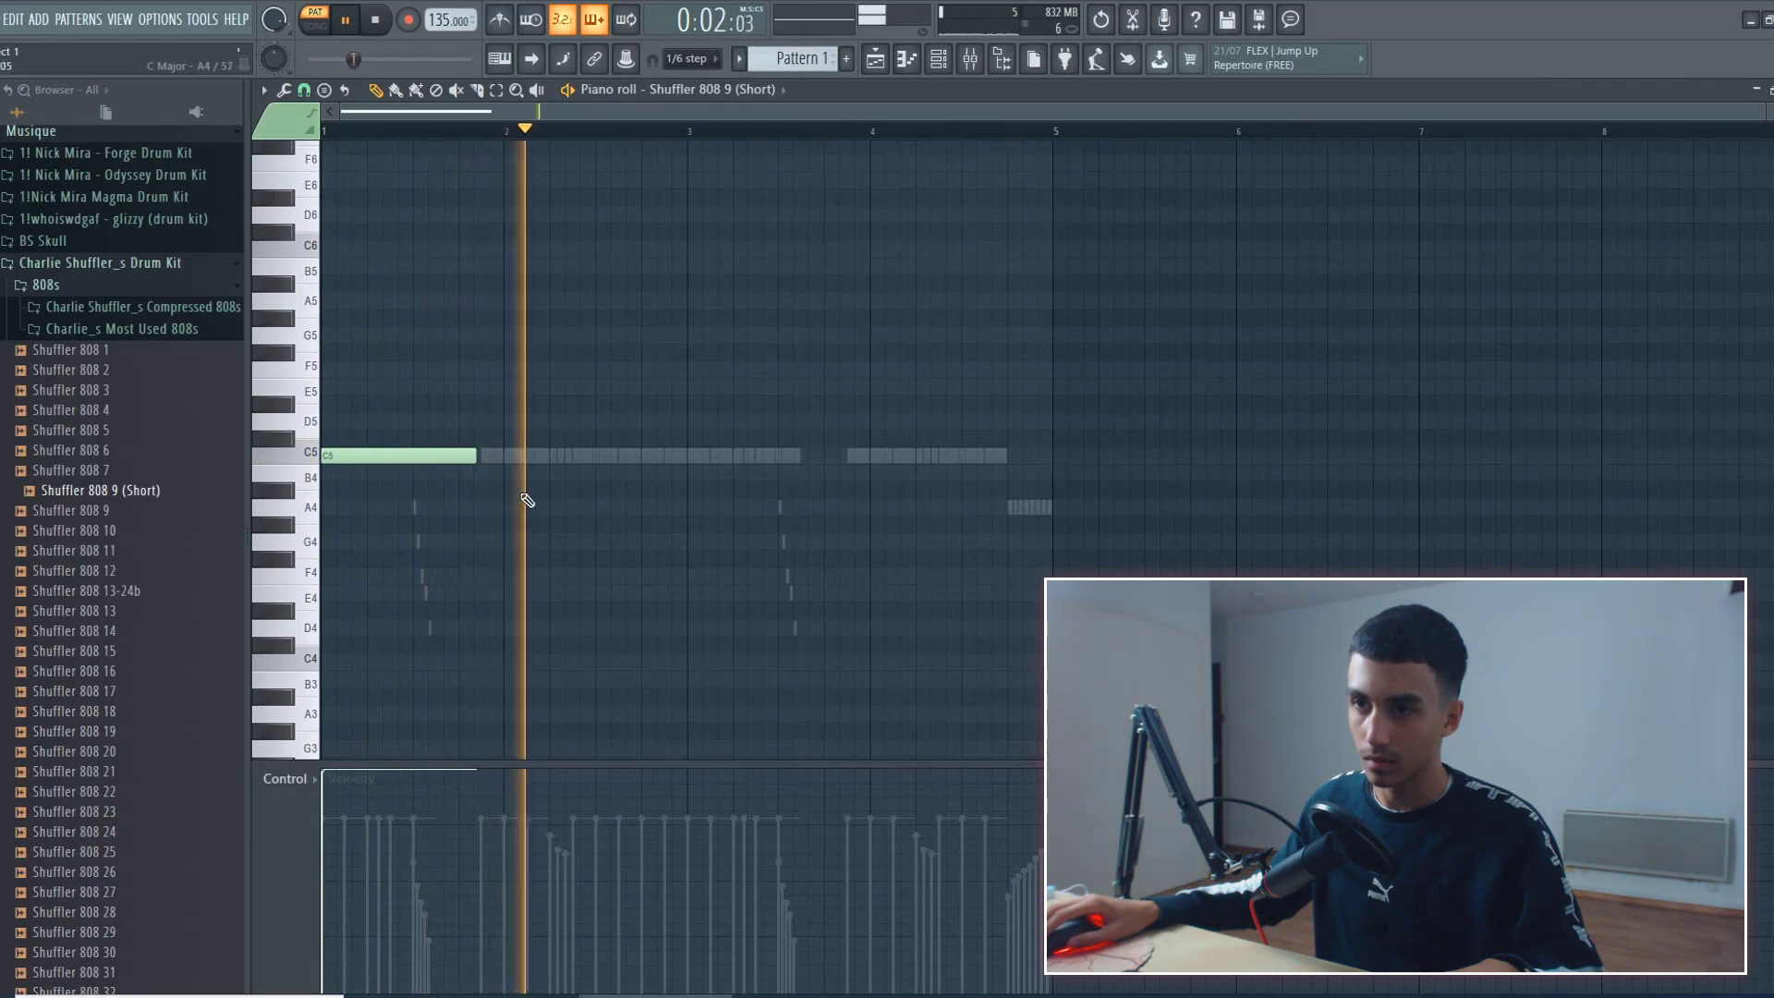
left_click(551, 455)
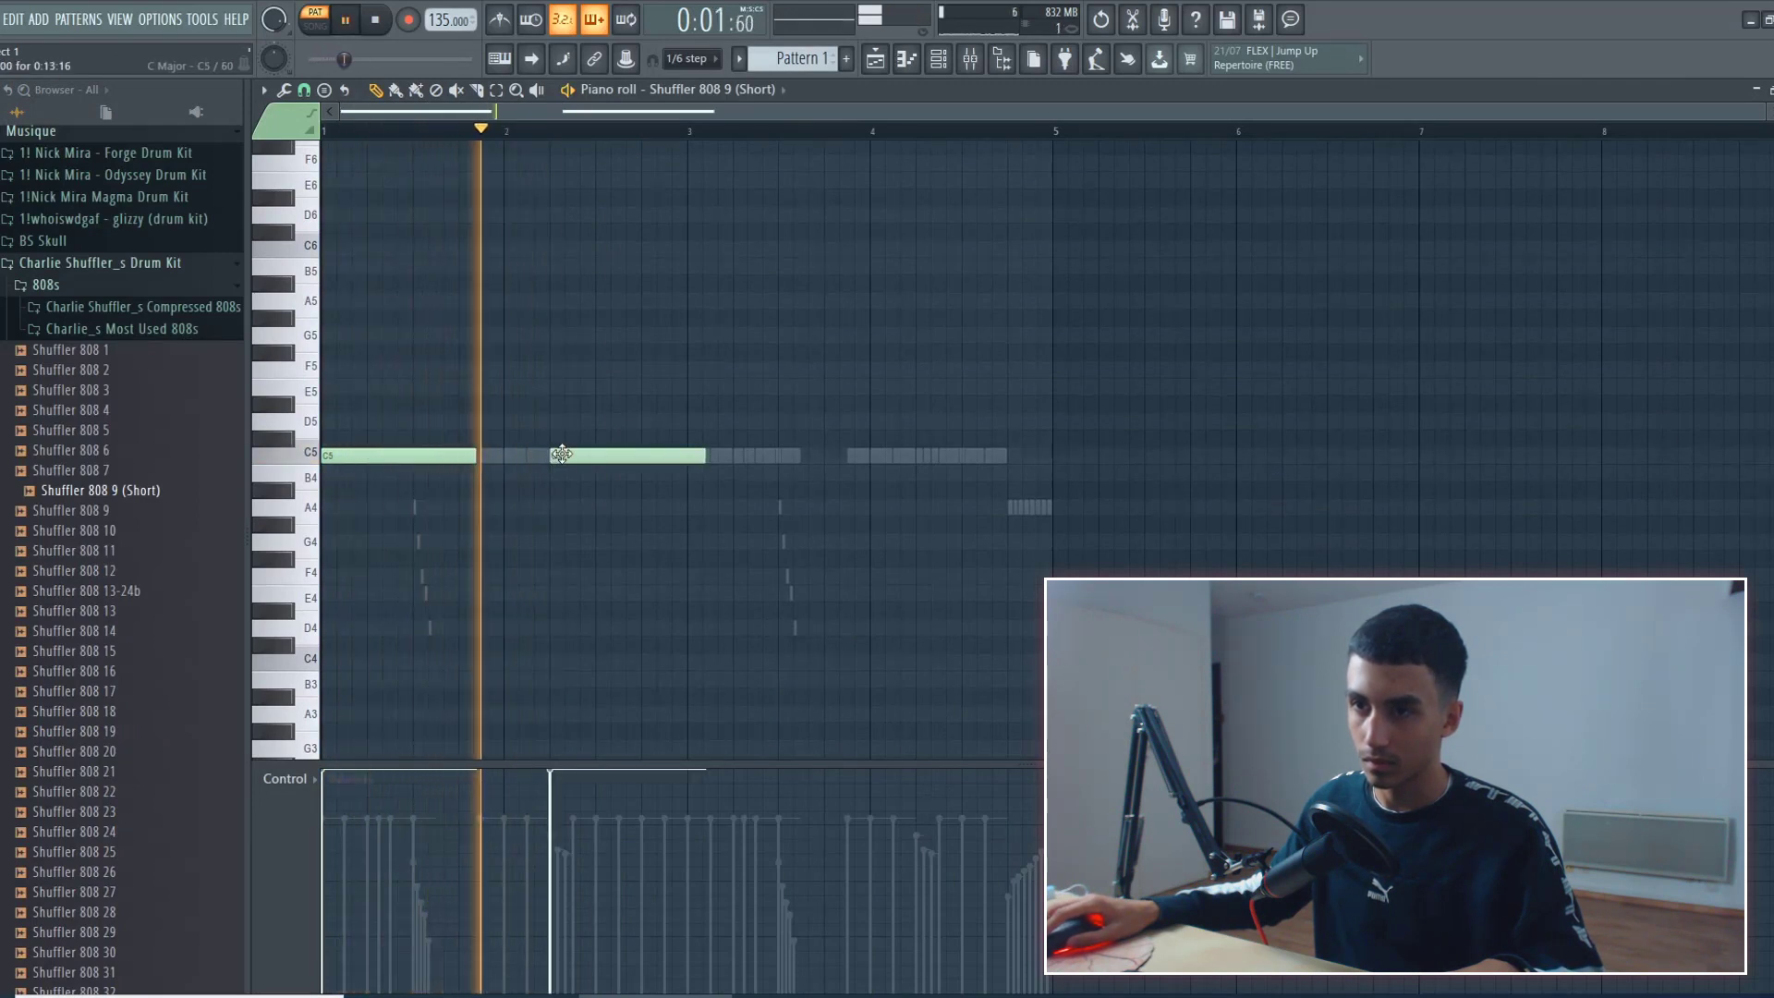
key("space")
key("space")
left_click_drag(699, 456, 602, 455)
key("ctrl+z")
left_click(611, 459)
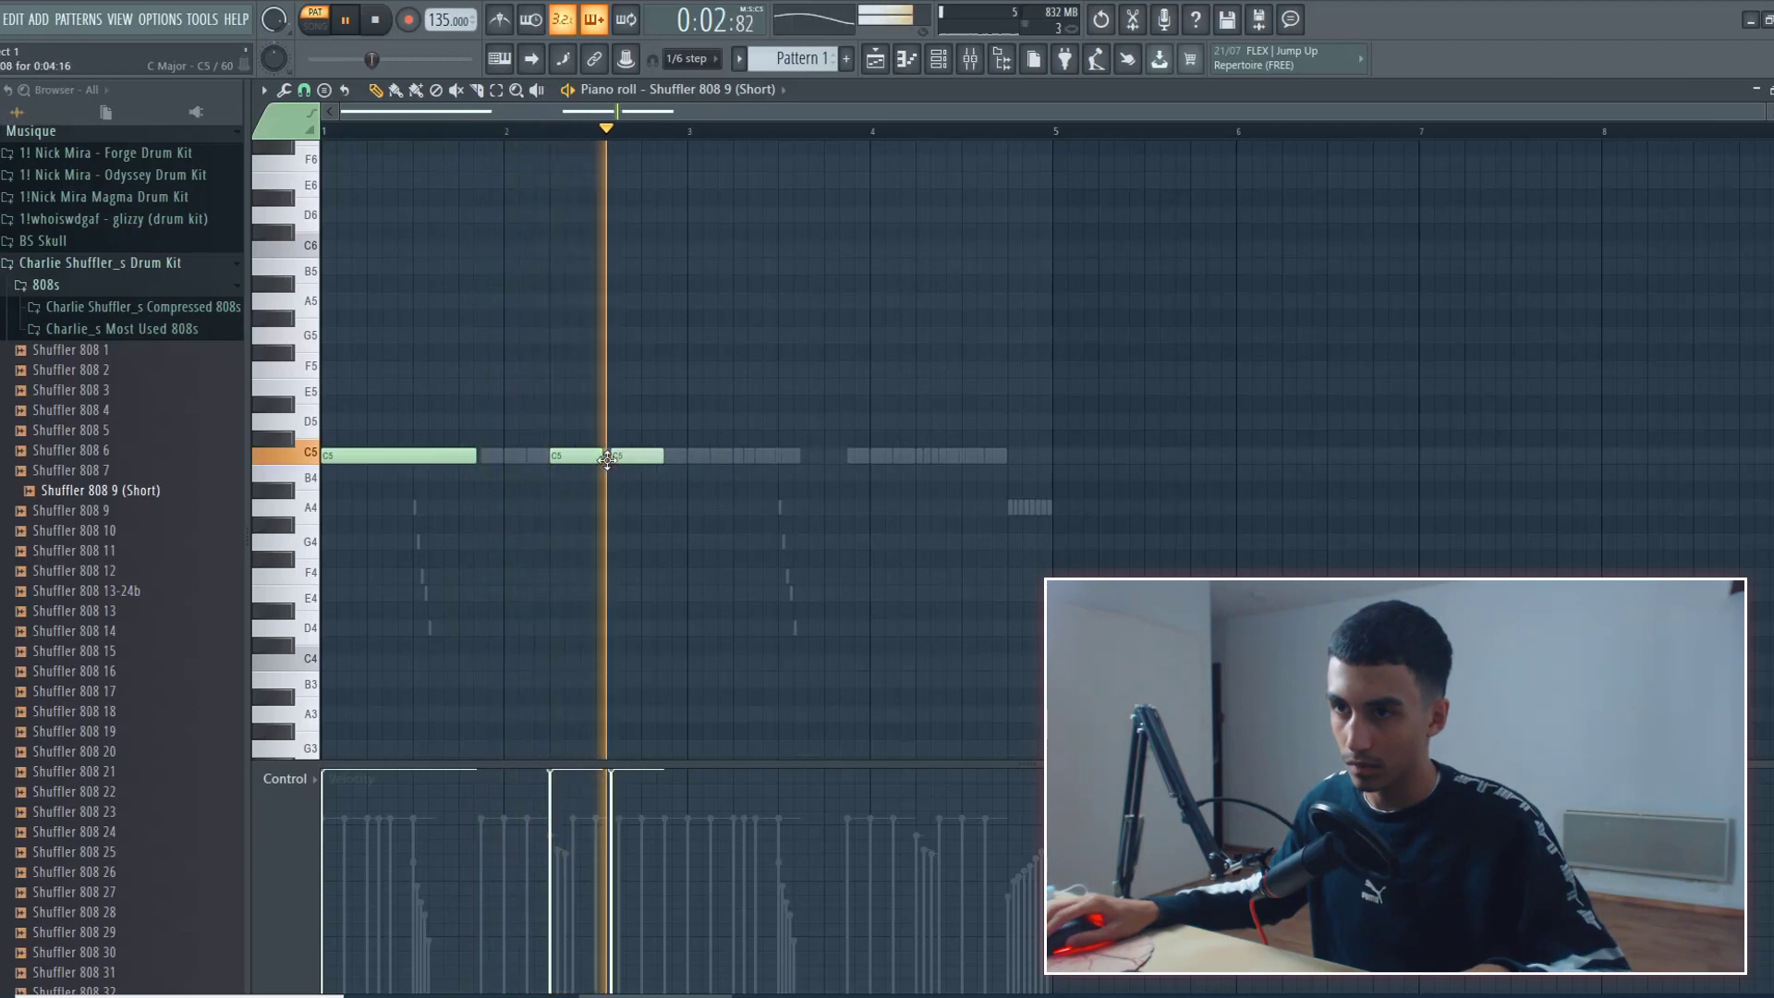
scroll(647, 462, "up", 4, "ctrl")
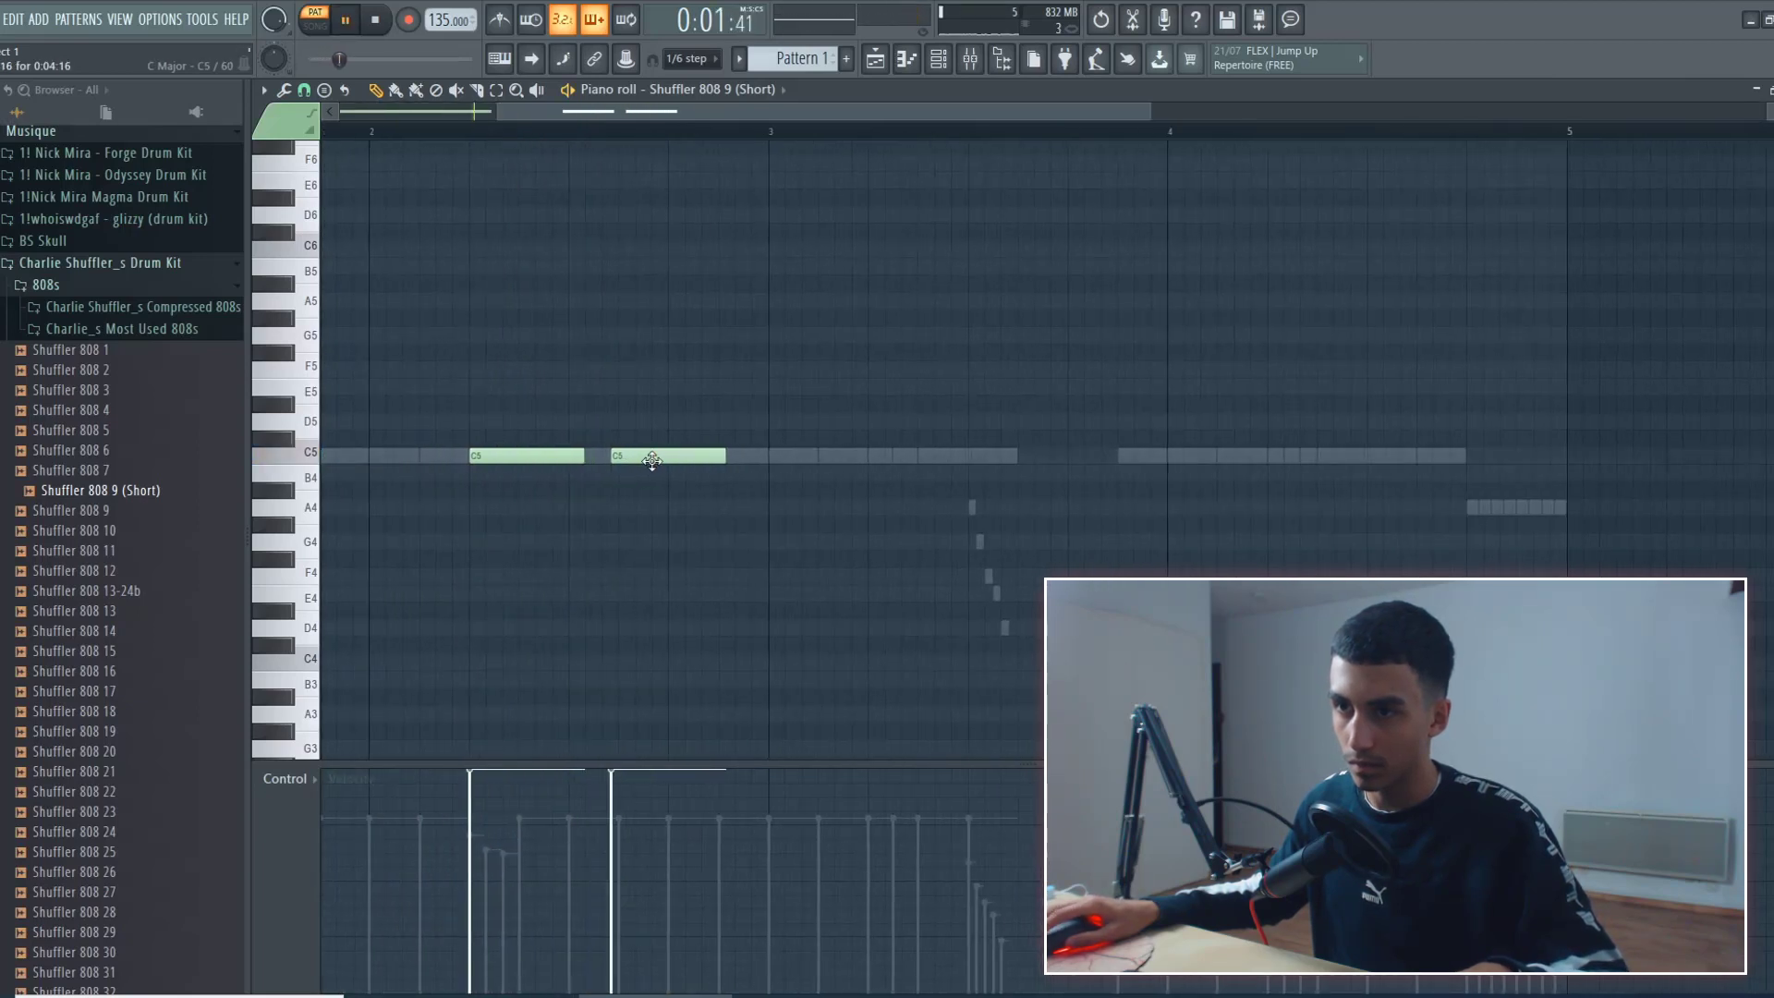
left_click_drag(652, 461, 661, 460)
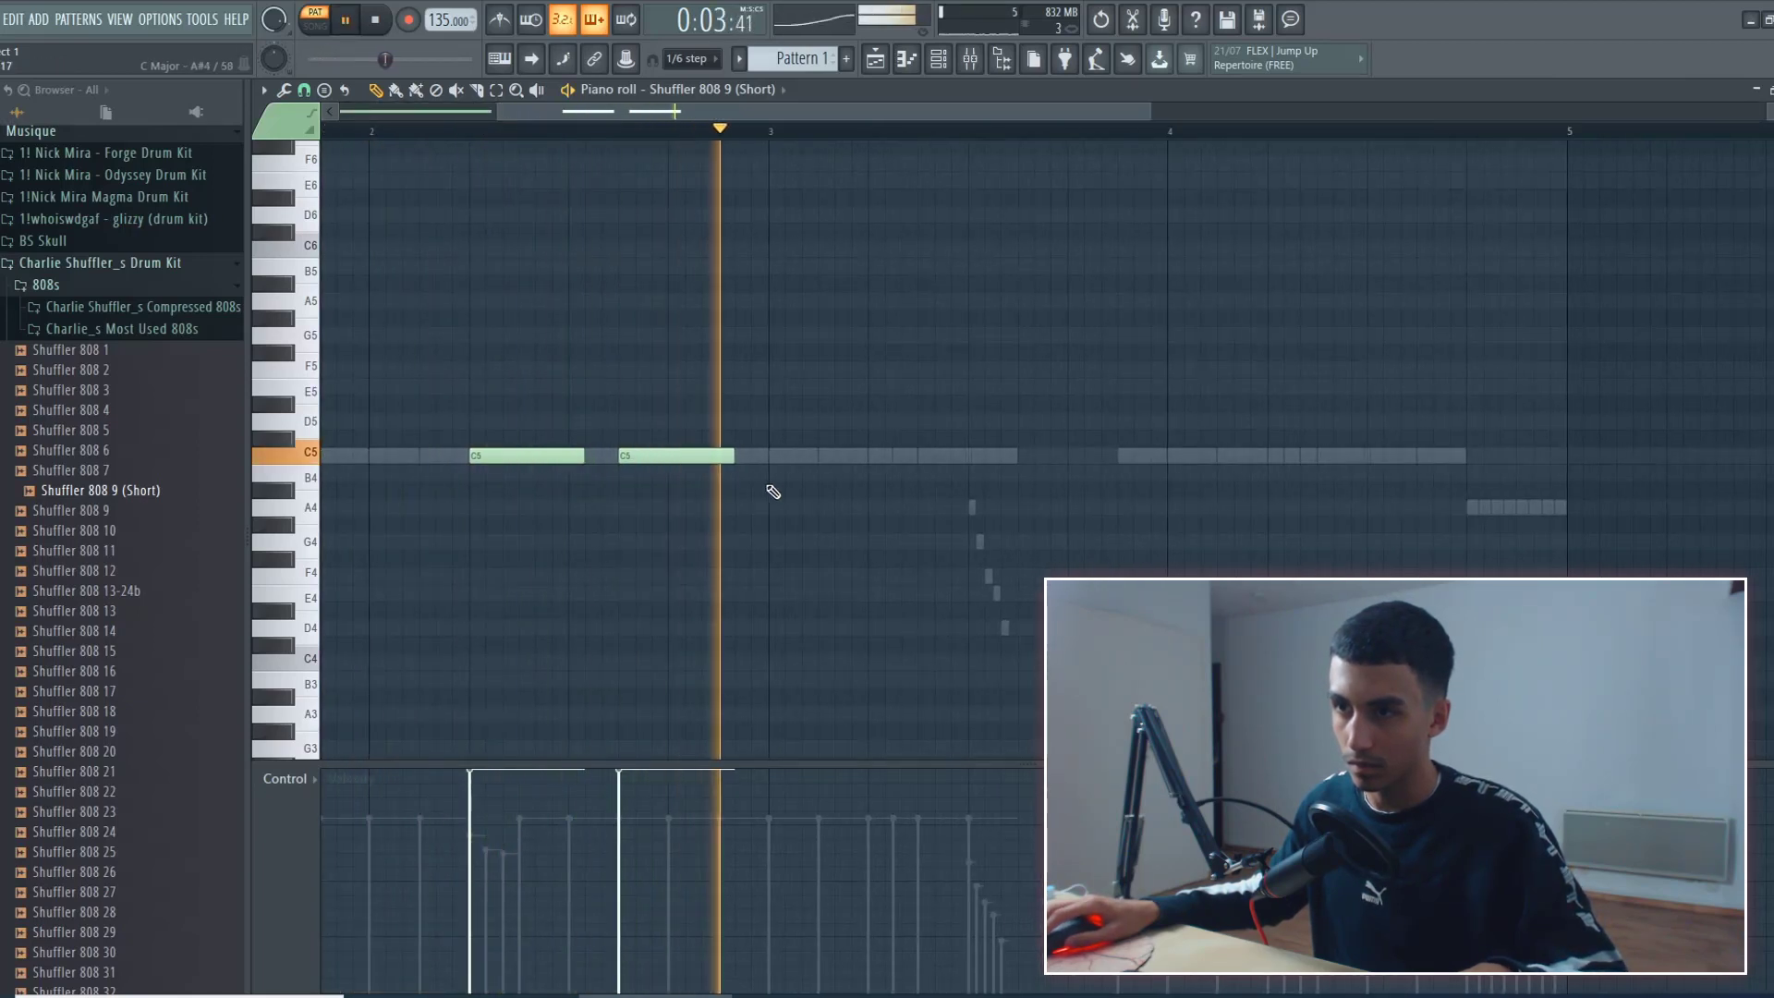
scroll(824, 502, "down", 4, "ctrl")
key("ctrl+a")
key("space")
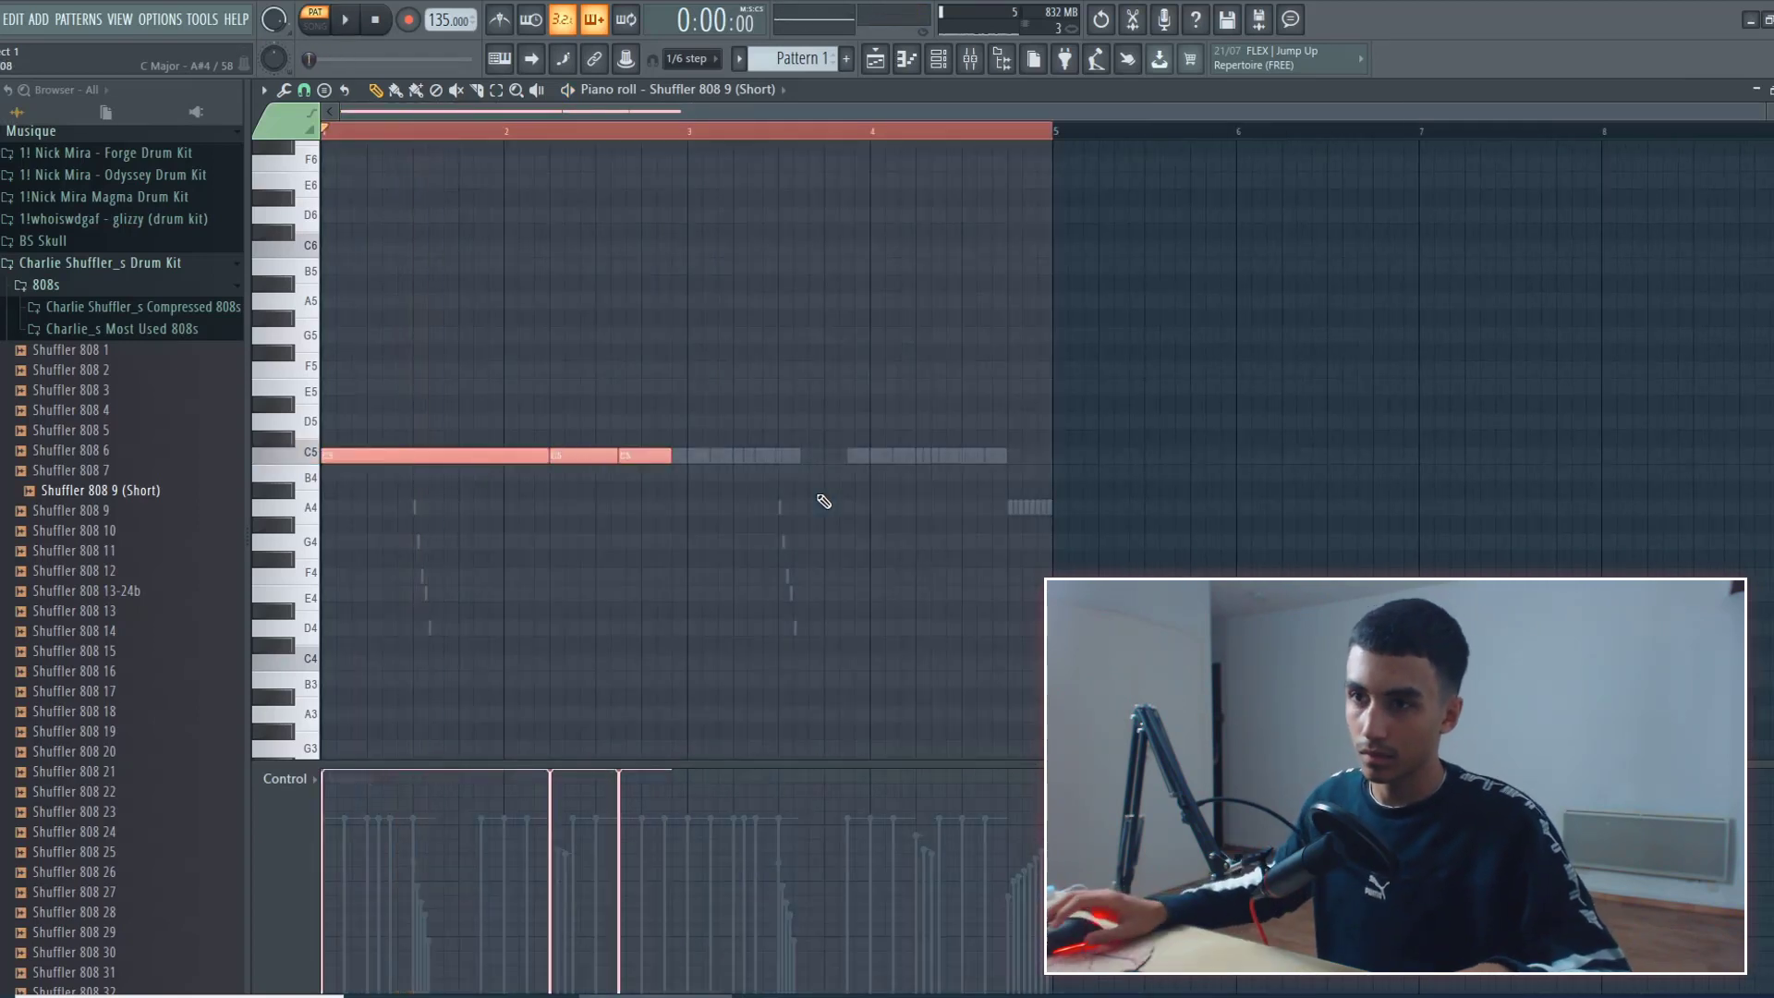
left_click(578, 374, "ctrl")
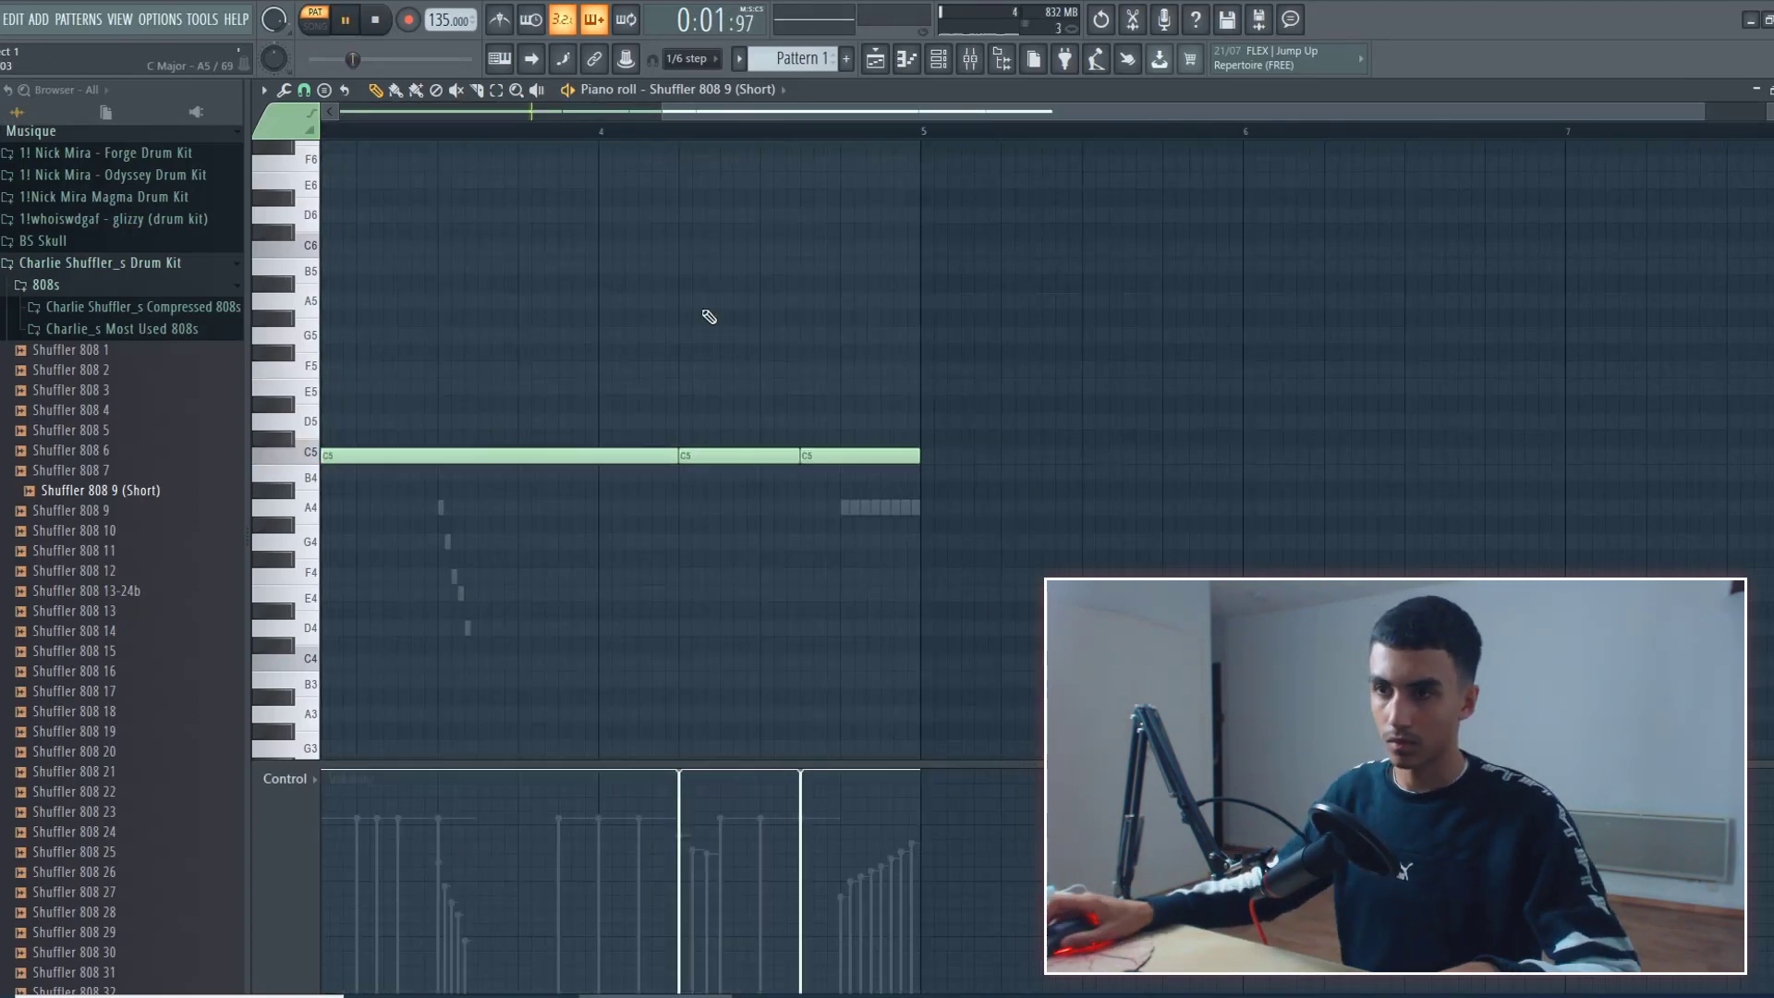
Shorten the bar-3 808 note and extend it toward the next note.
scroll(665, 325, "down", 4, "ctrl")
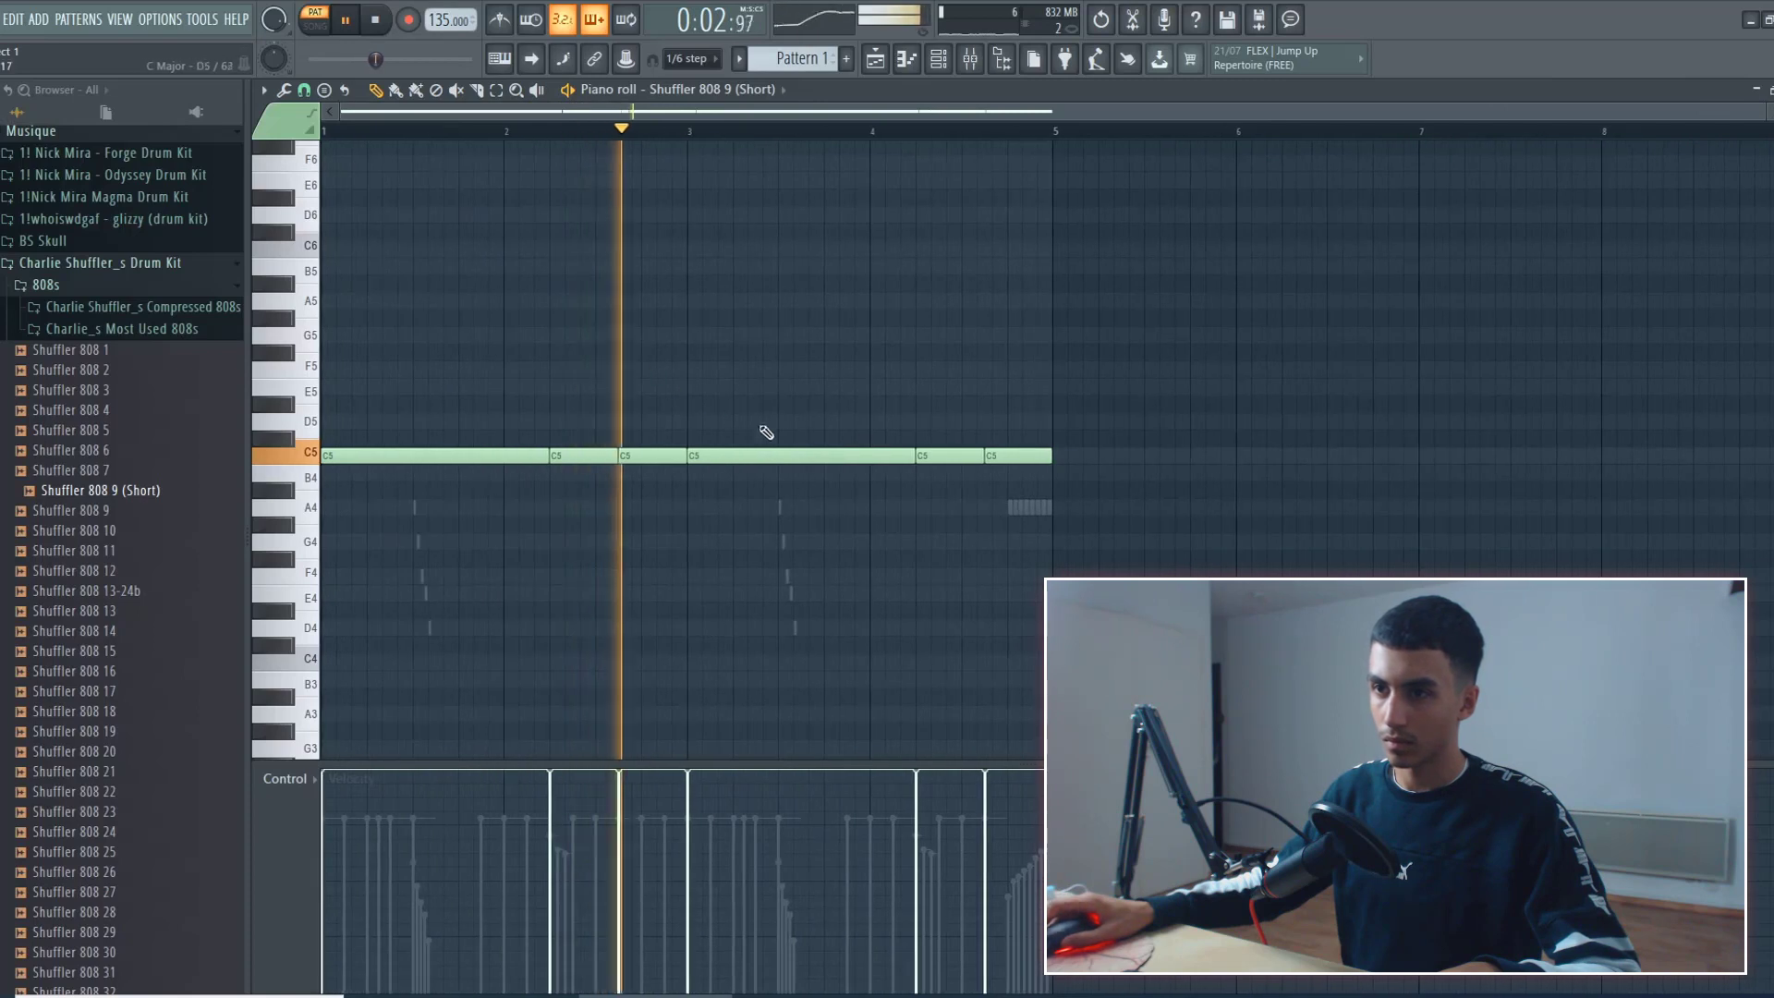
key("space")
key("space")
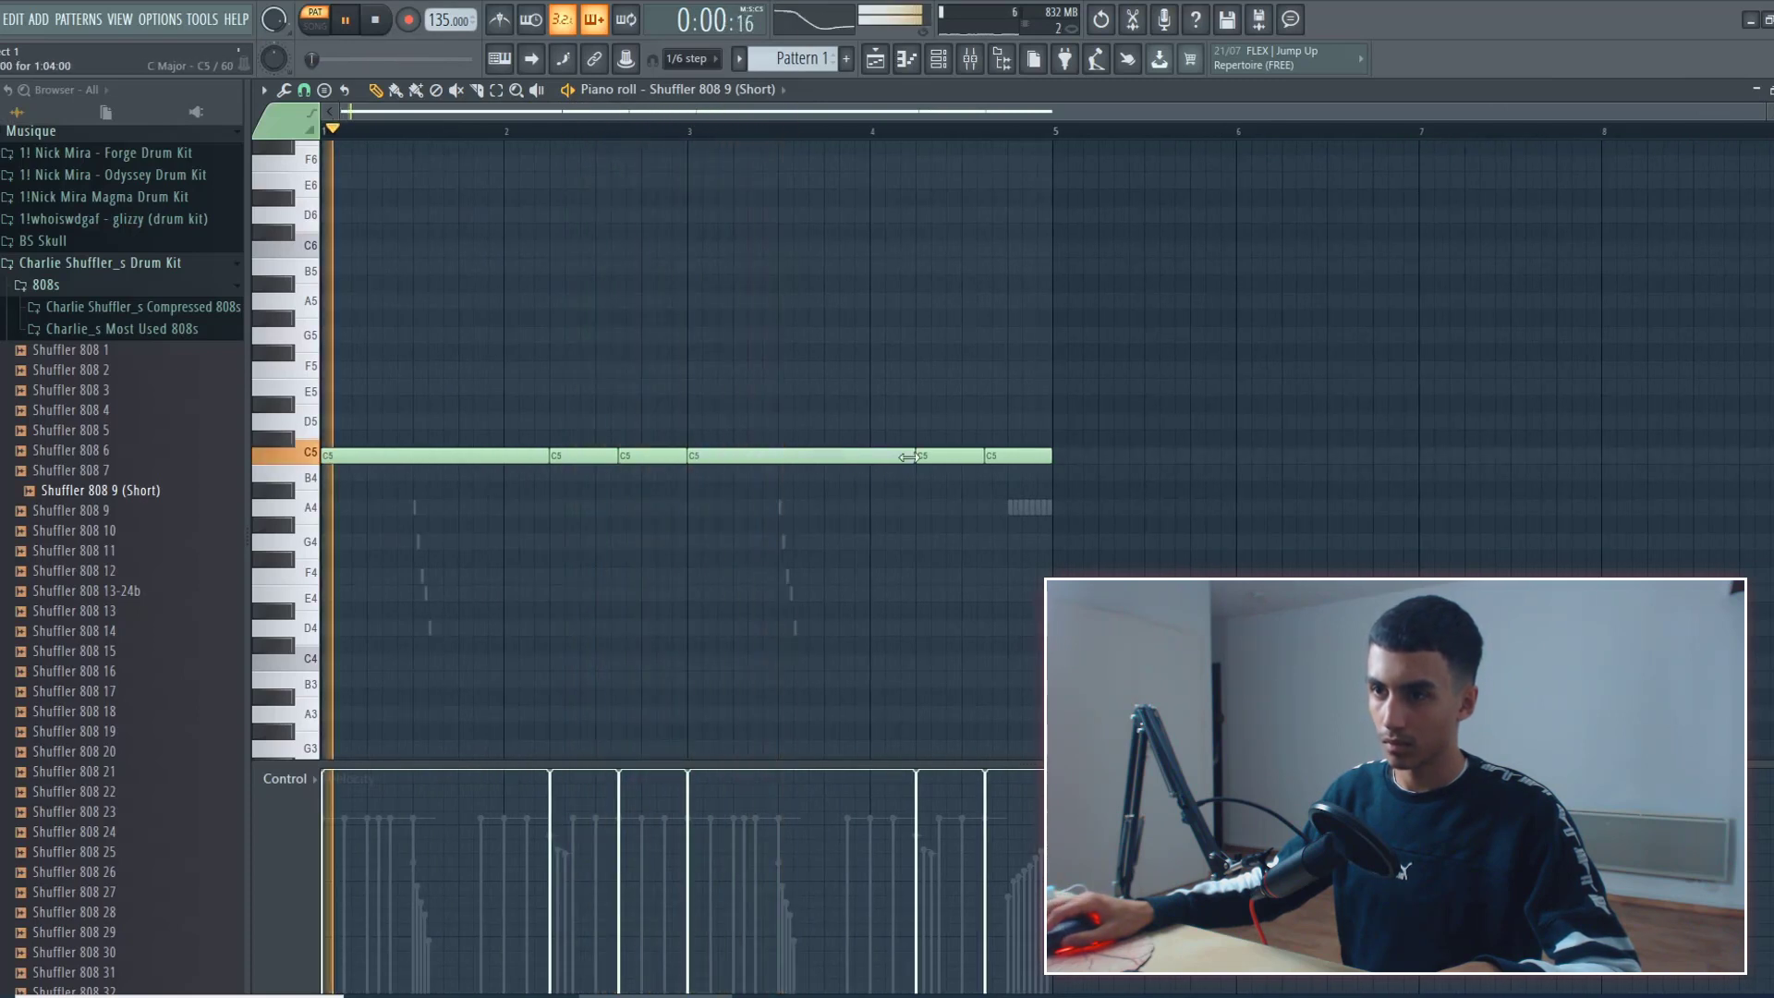
left_click_drag(908, 455, 753, 458)
scroll(754, 469, "up", 3, "ctrl")
left_click_drag(944, 462, 1306, 527)
scroll(1306, 527, "down", 4)
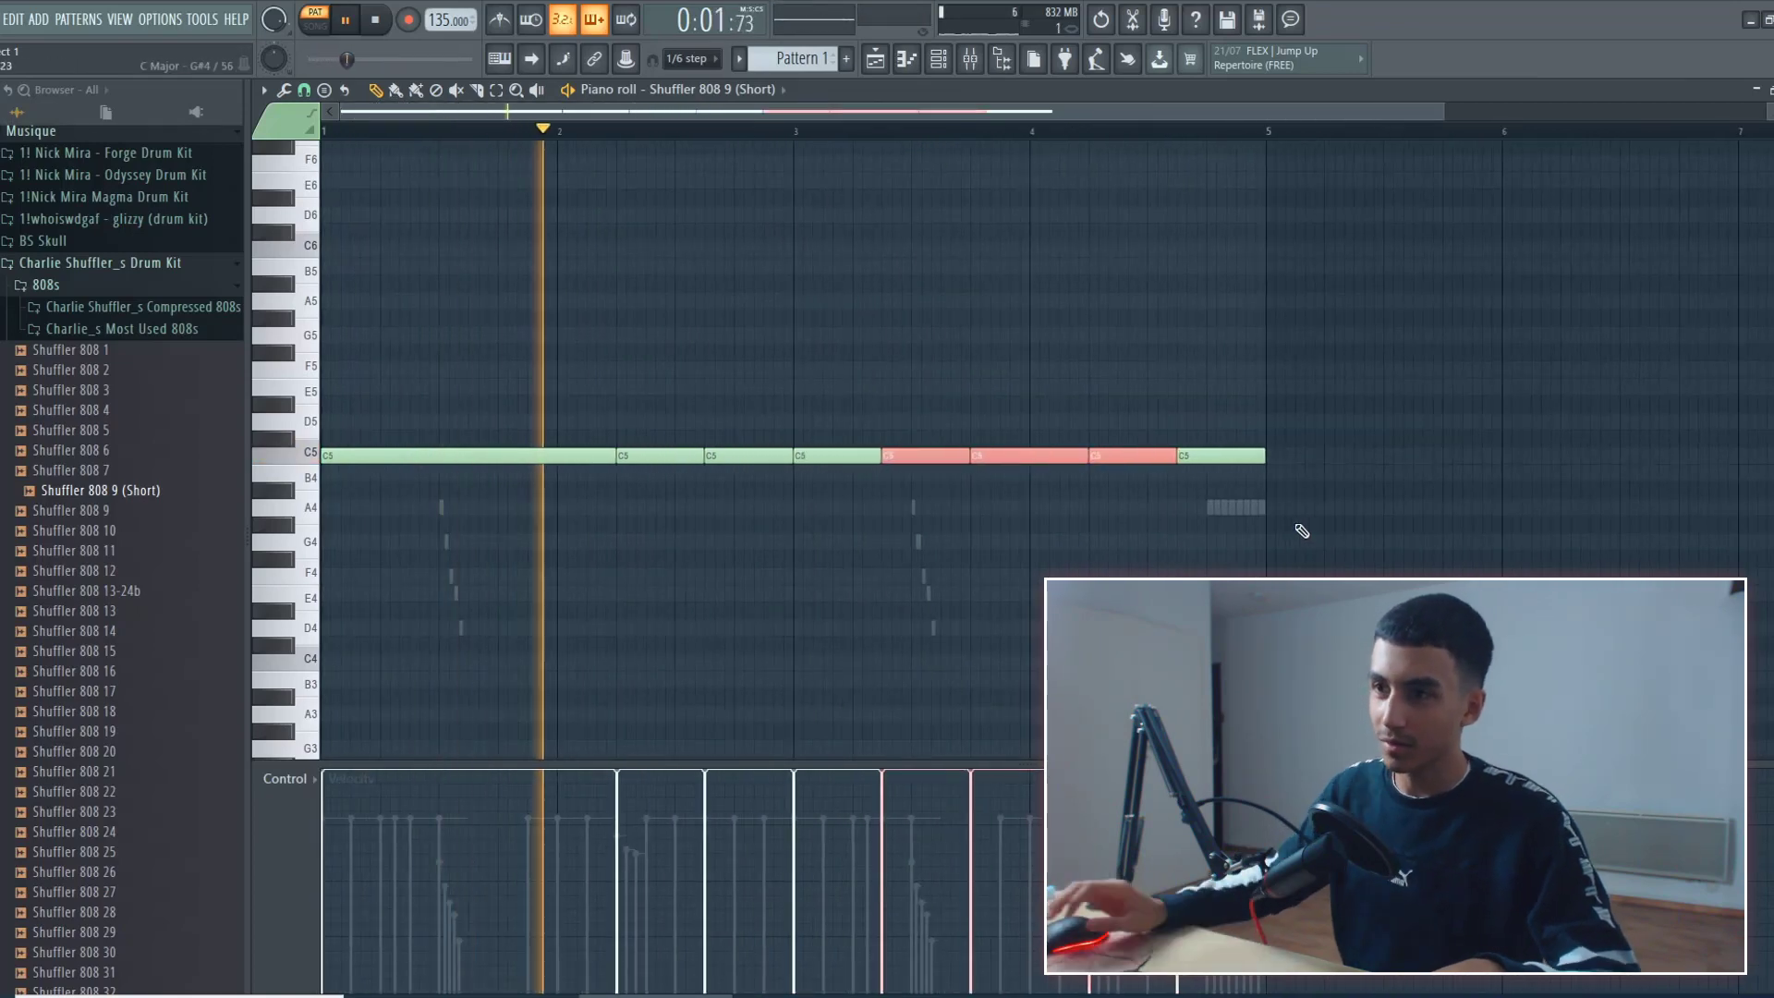
left_click(1344, 363)
scroll(1162, 351, "up", 4)
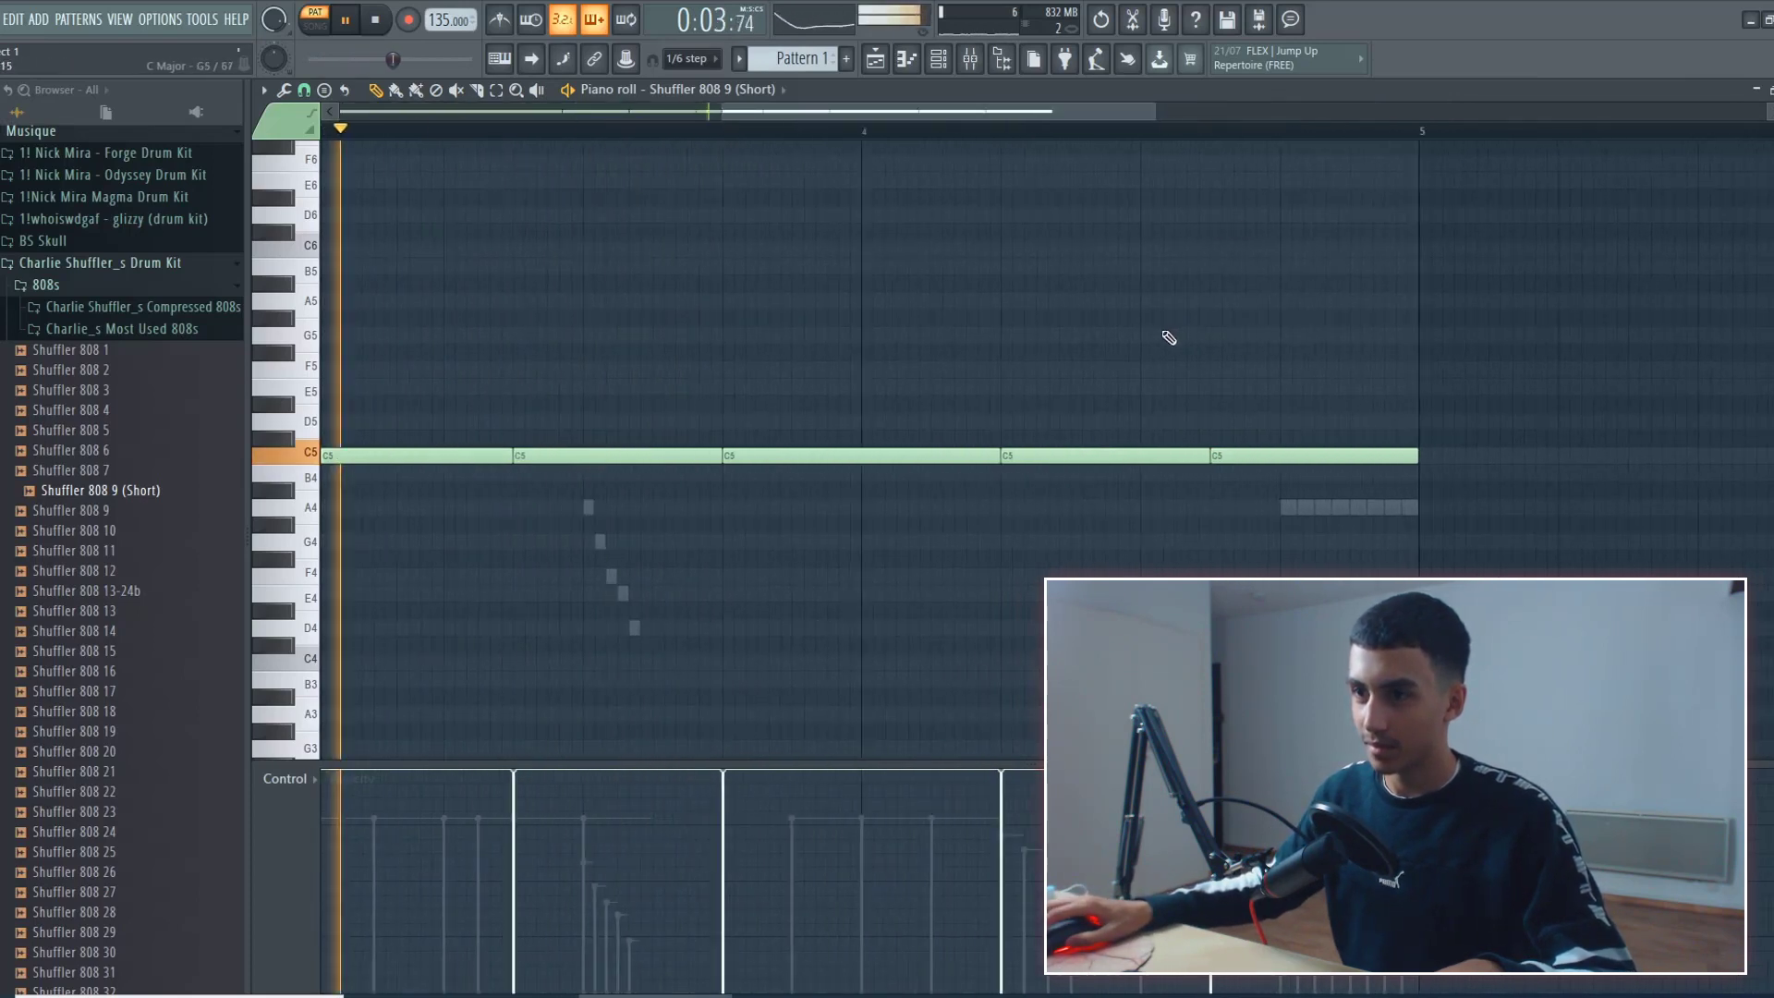
Delete a later 808 note, lengthen the C5 note, and add short notes at the end.
right_click(1135, 454)
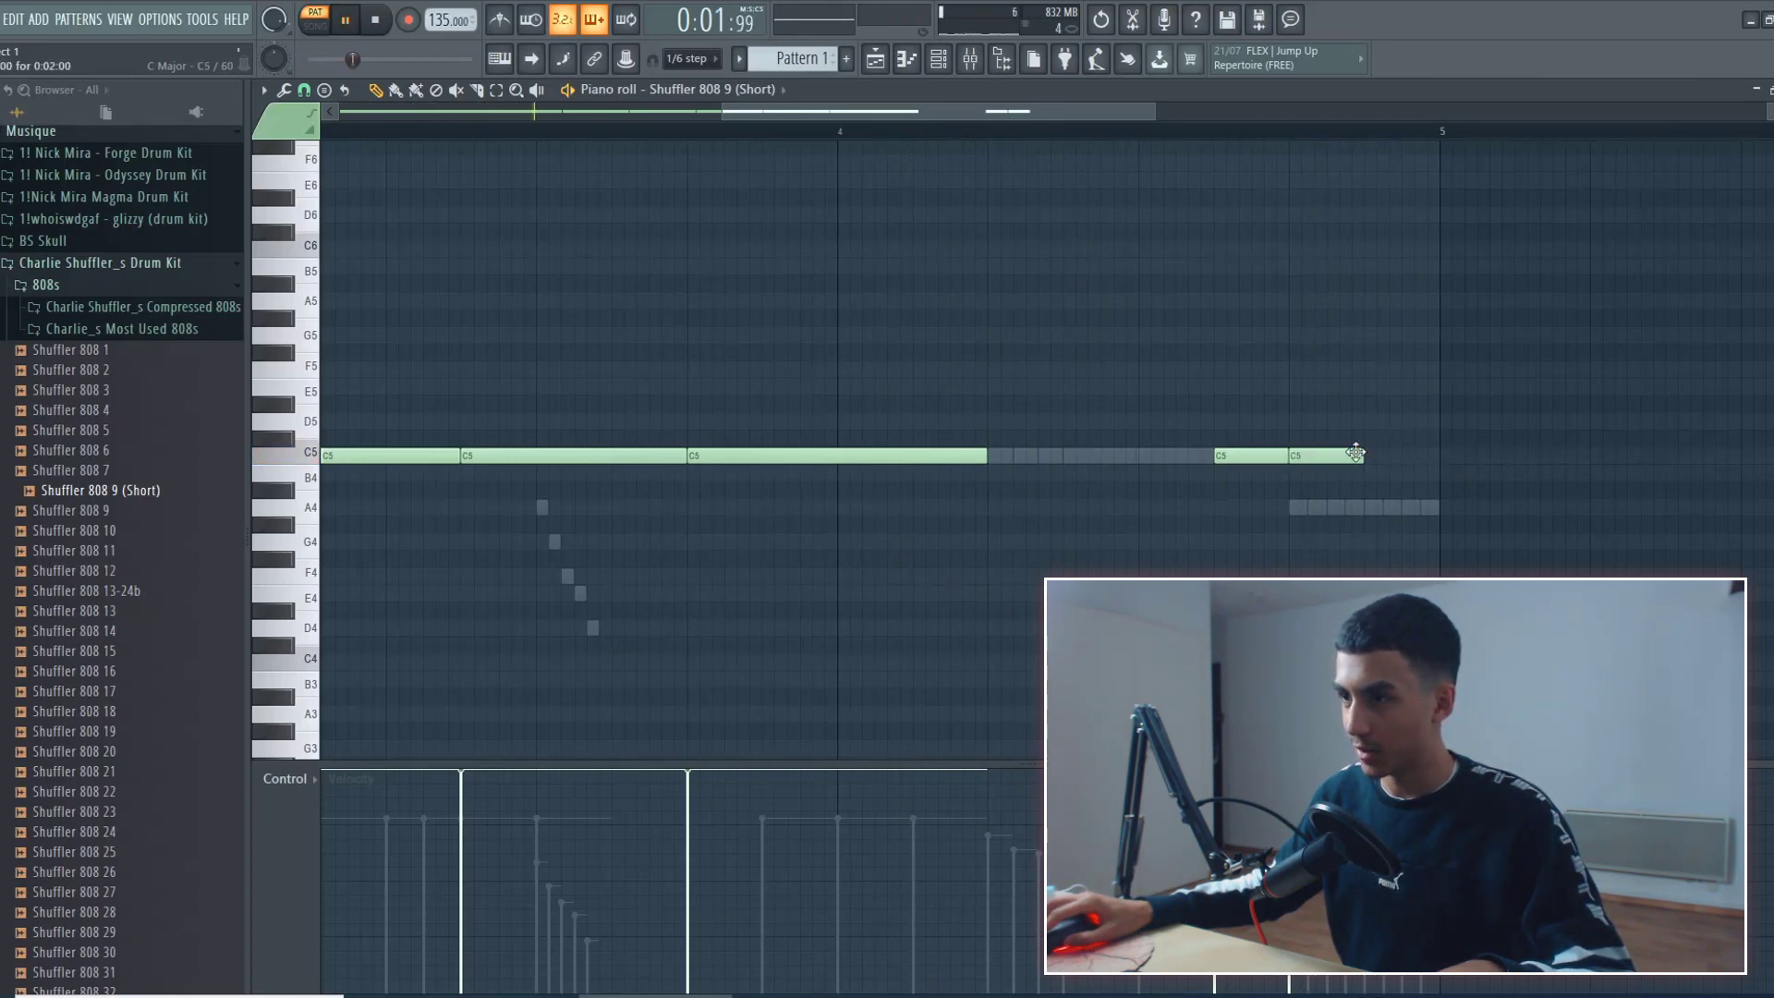
left_click_drag(1343, 459, 1296, 480)
left_click(1374, 459)
Transpose the three ending 808 notes up to D#6.
key("Up")
key("Up")
key("Up")
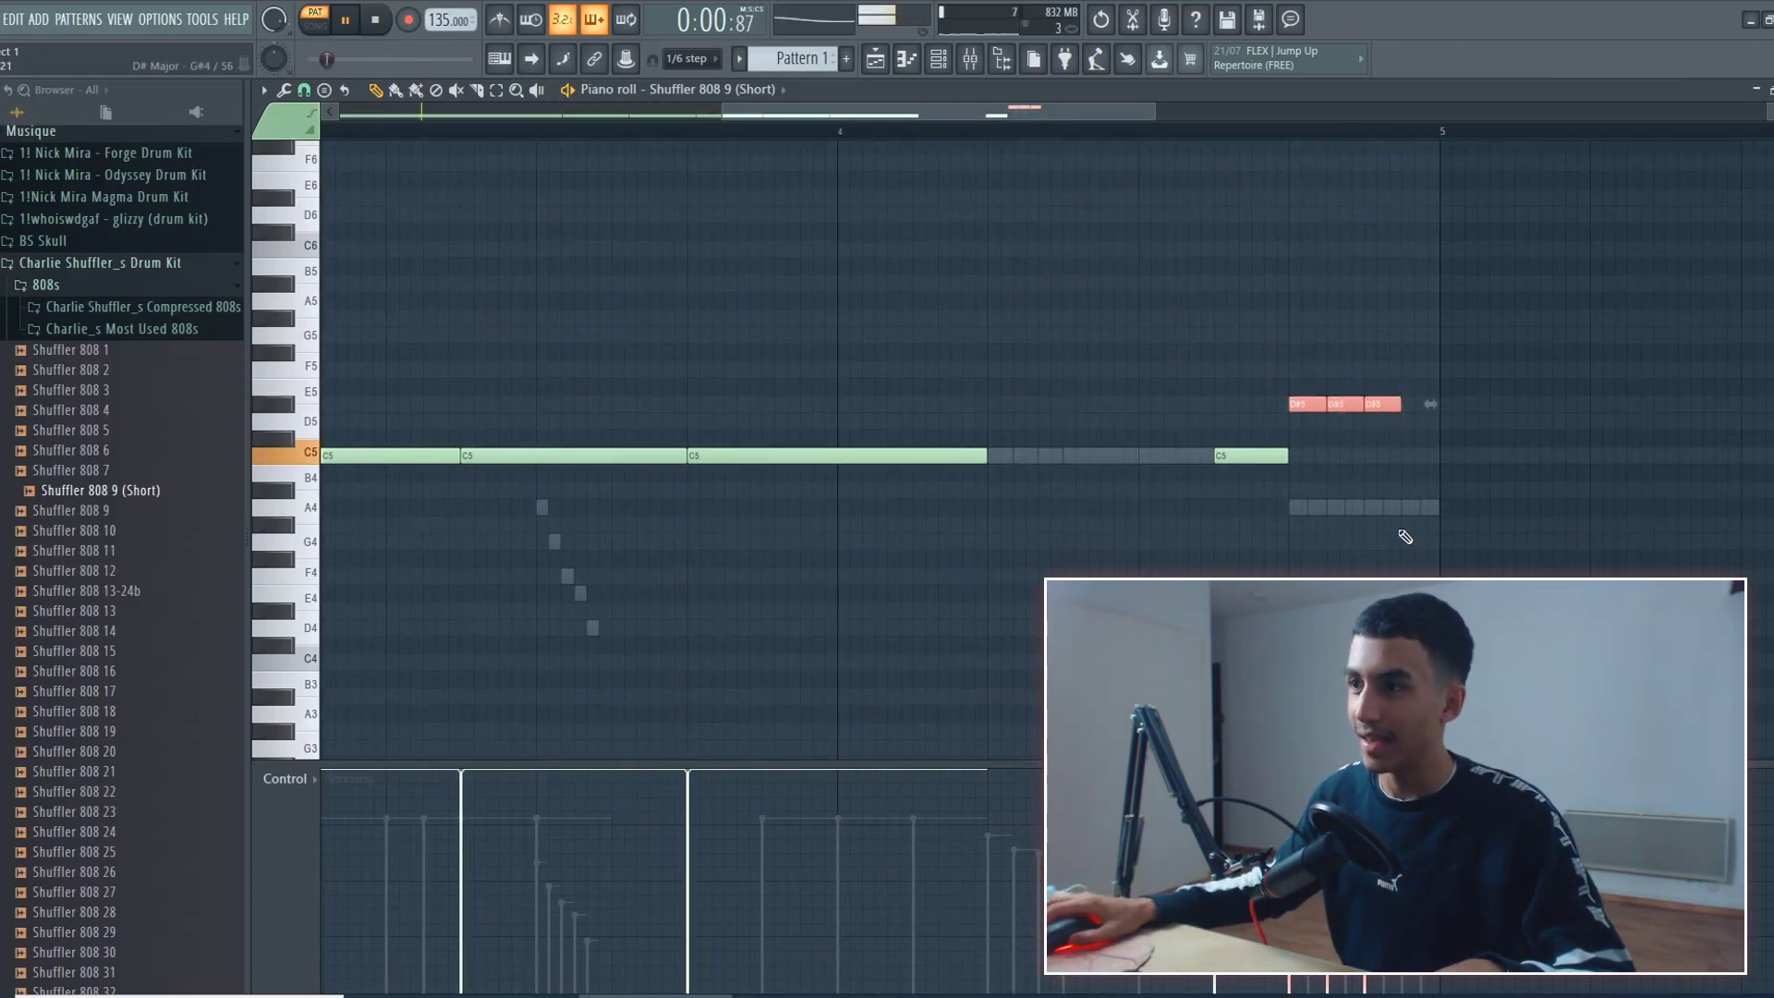
scroll(1294, 388, "down", 4)
key("ctrl+Up")
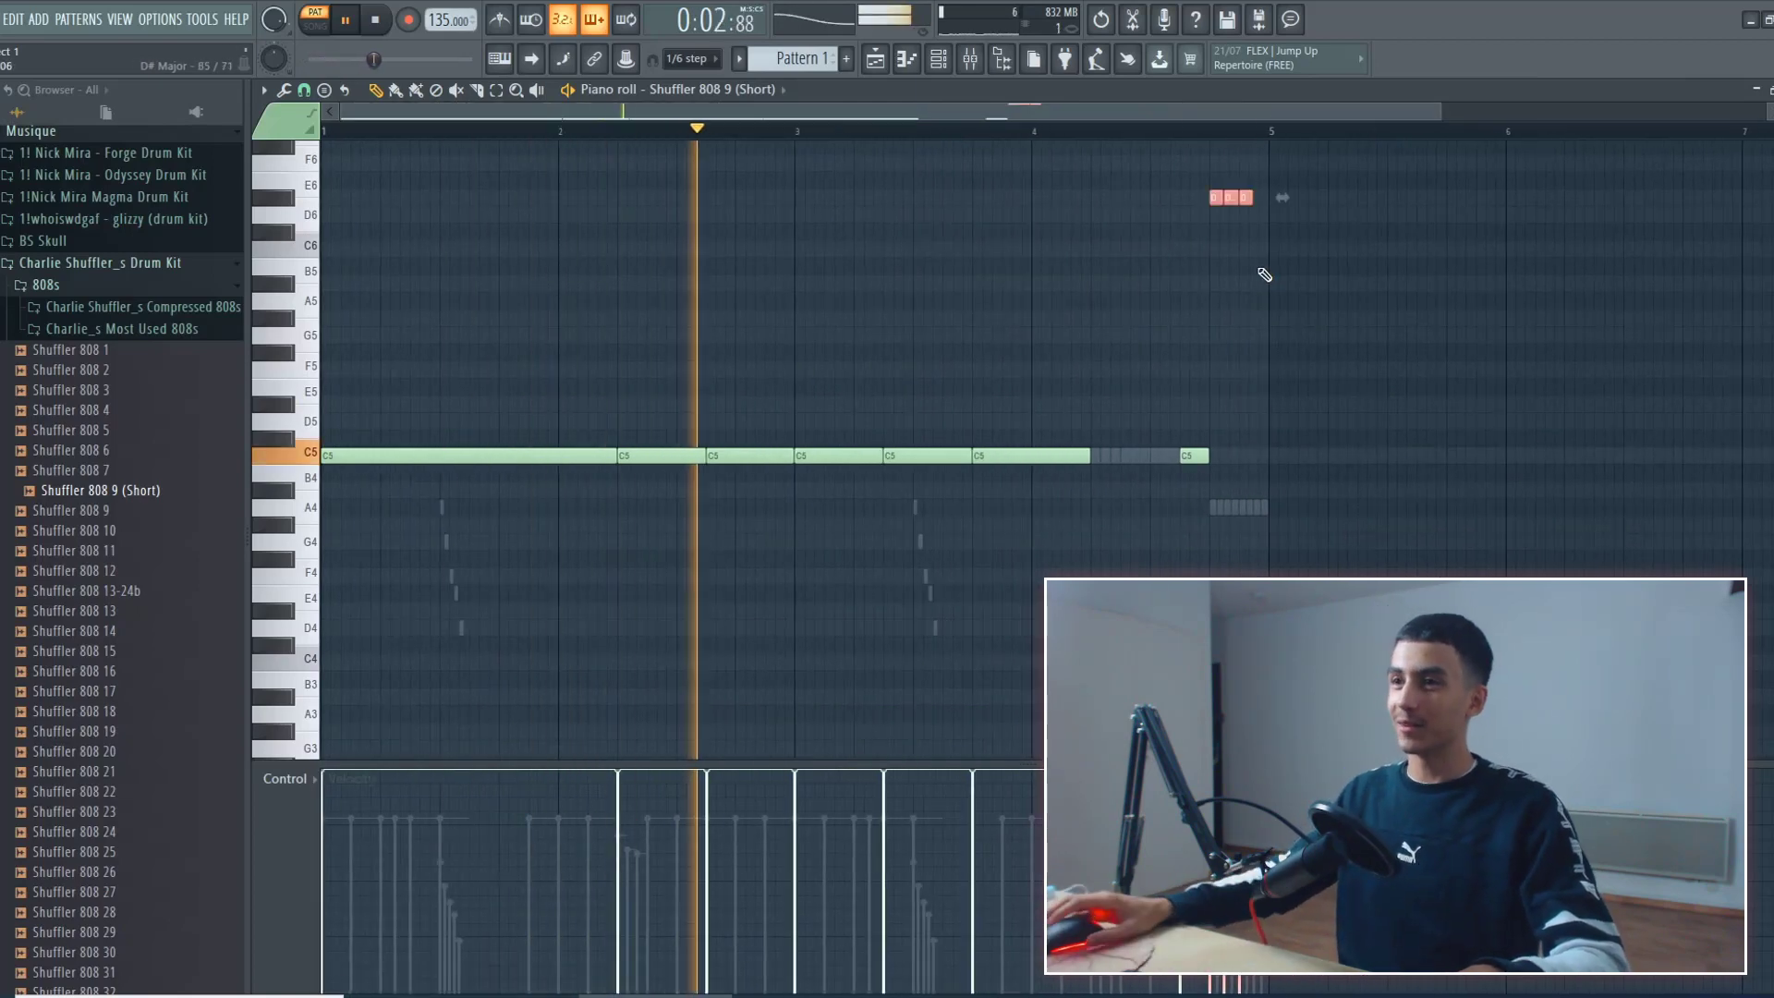
left_click(1132, 131)
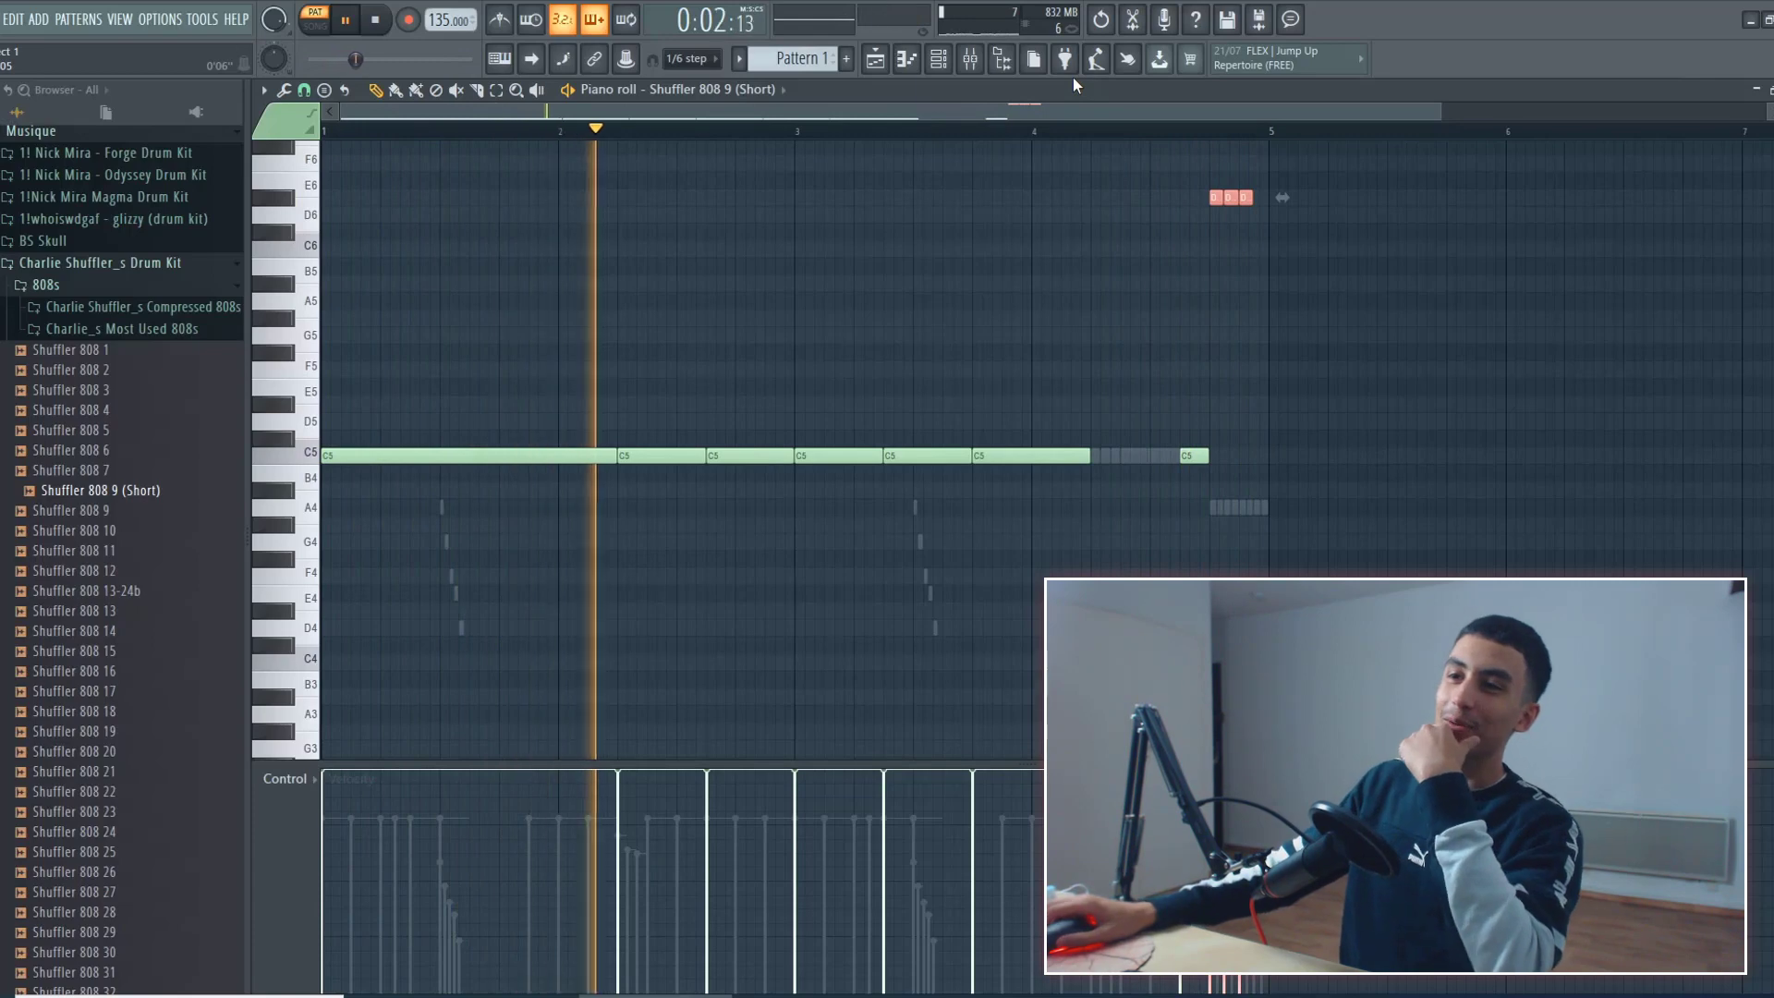
left_click(1125, 401, "ctrl")
key("space")
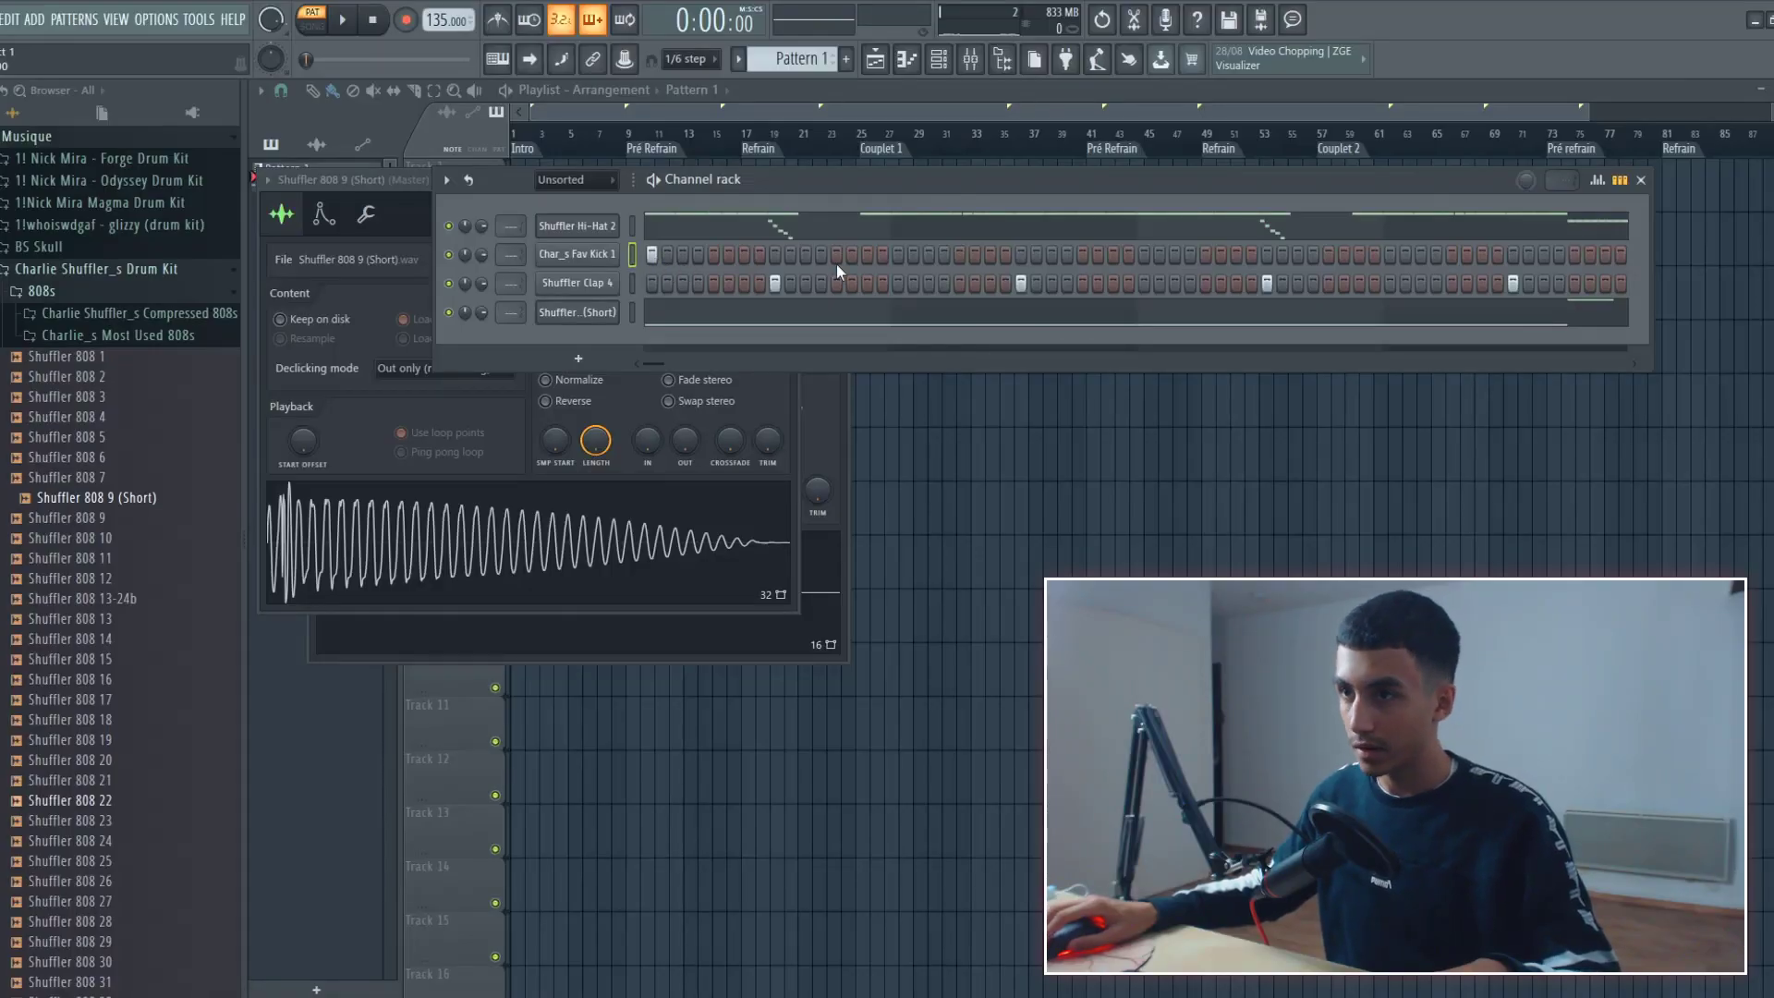
Add four kick hits on the Char_s Fav Kick 1 row and a C5 hi-hat note in the gap.
key("space")
left_click(962, 257)
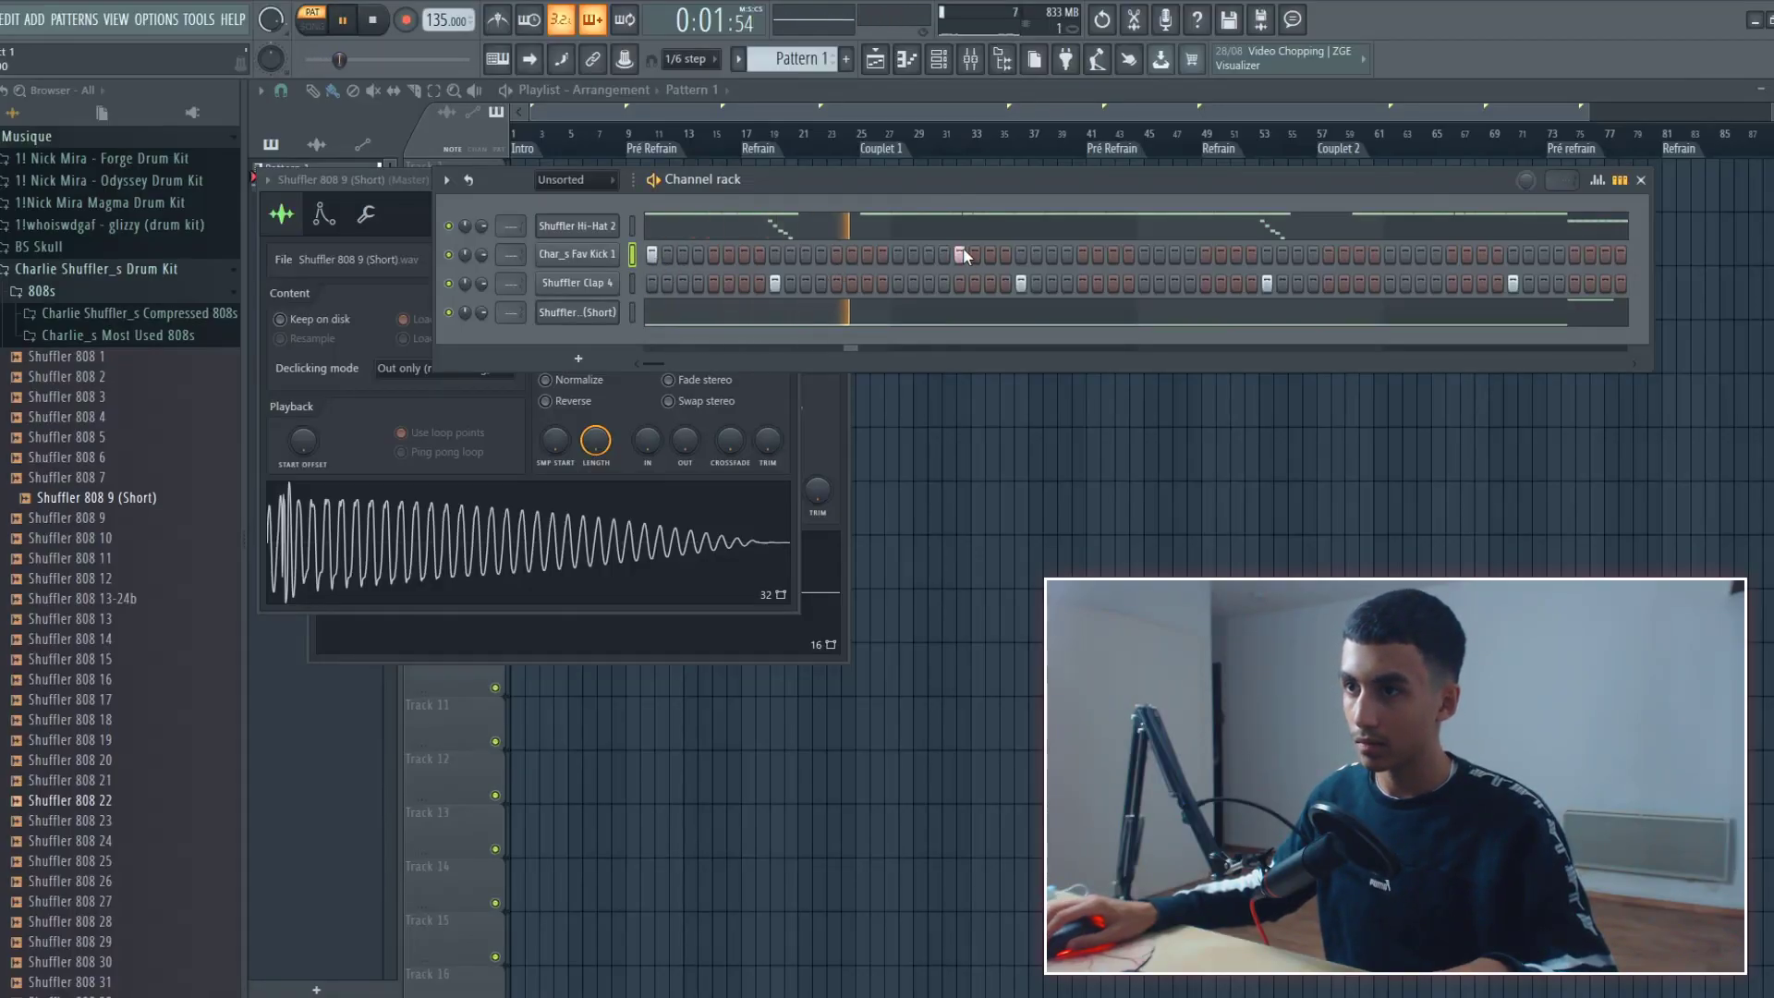
left_click(1049, 254)
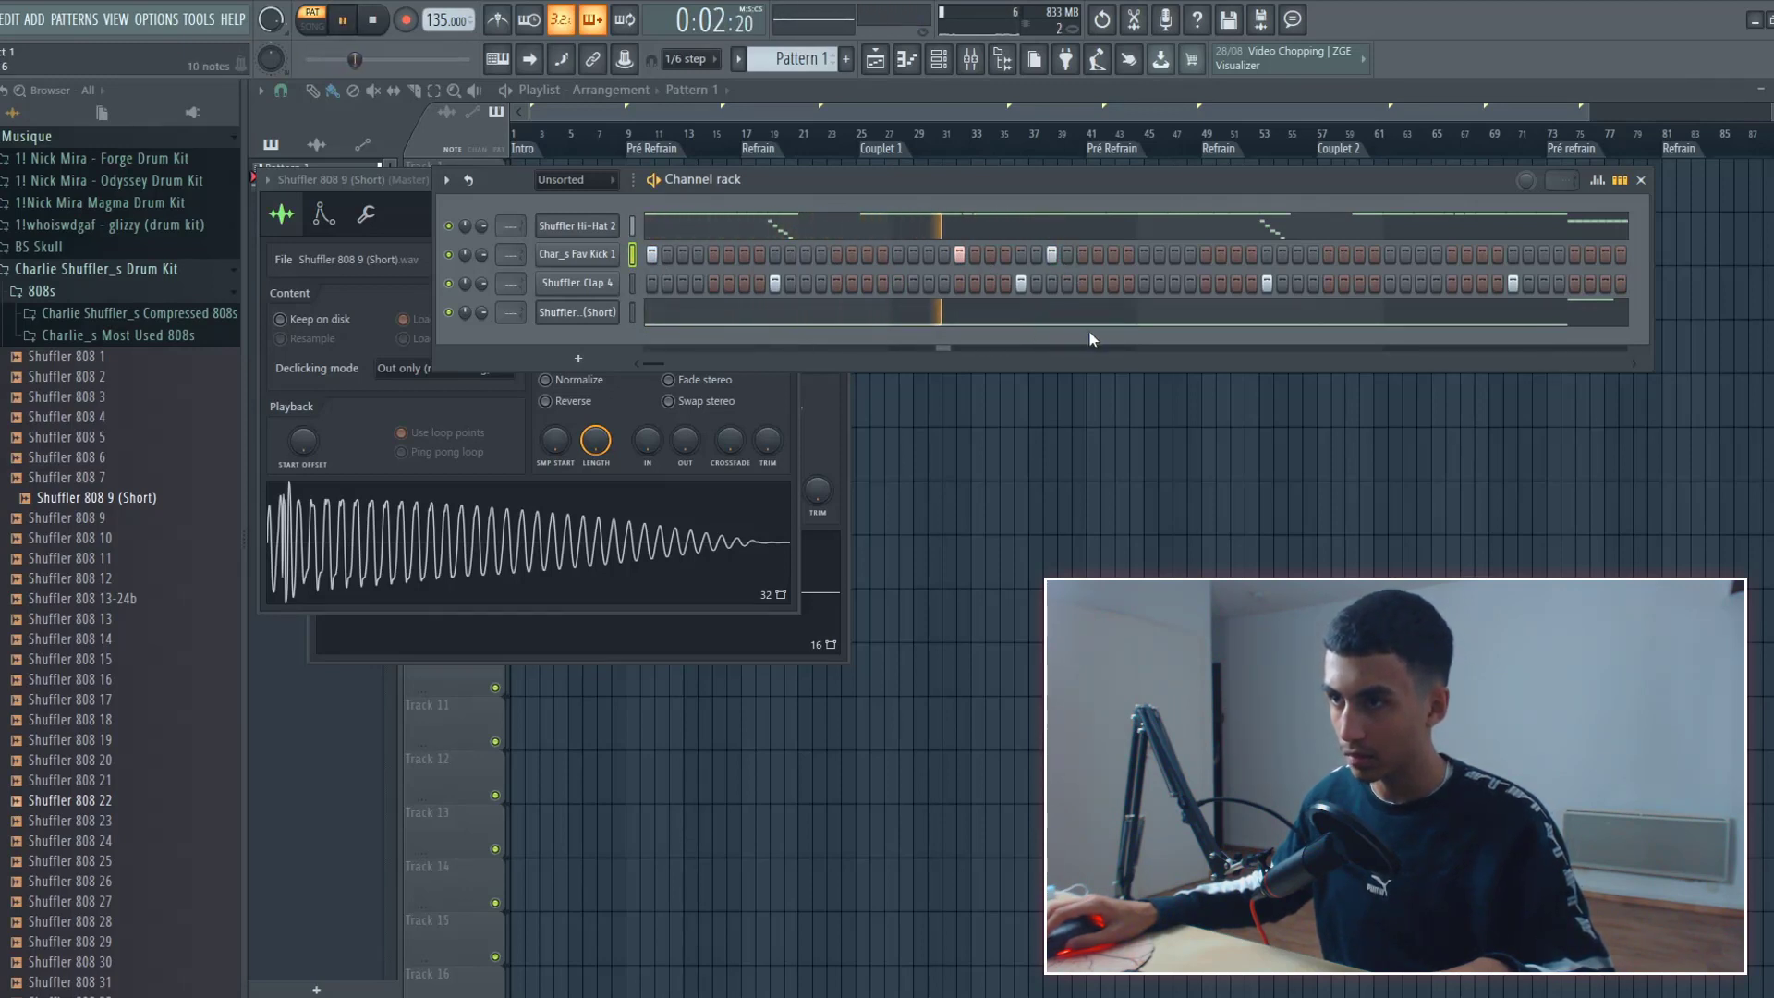
left_click(1144, 255)
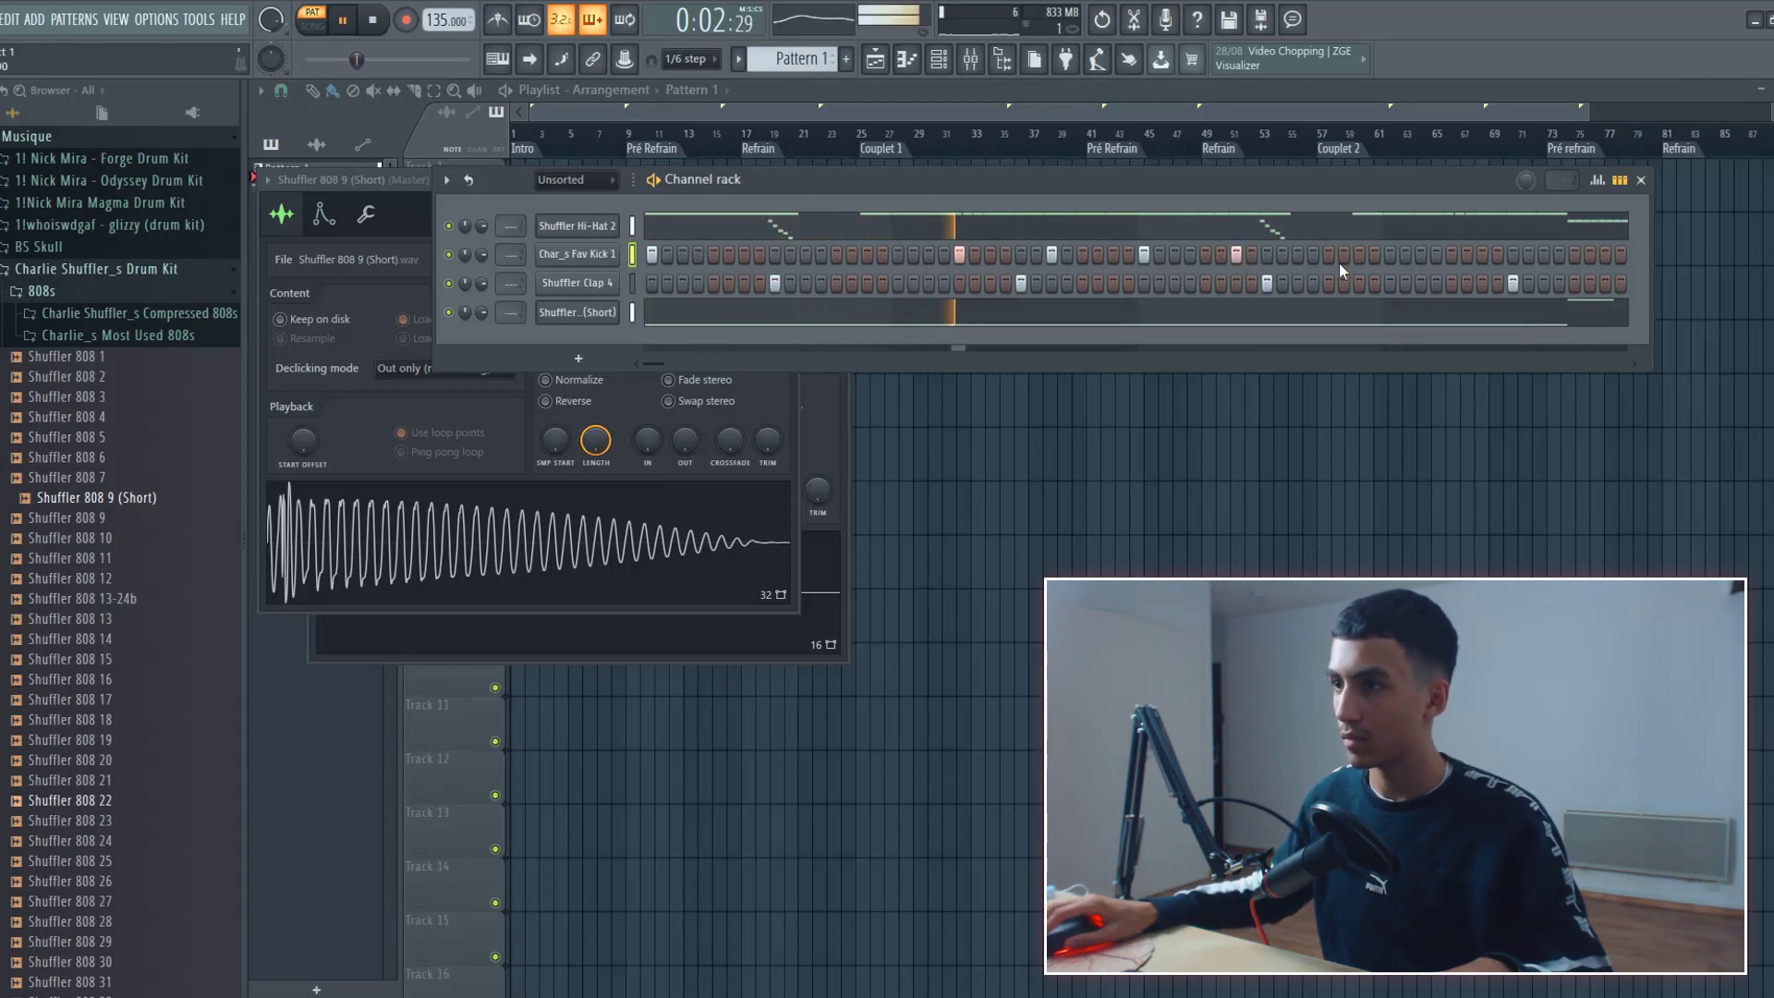
left_click(1543, 255)
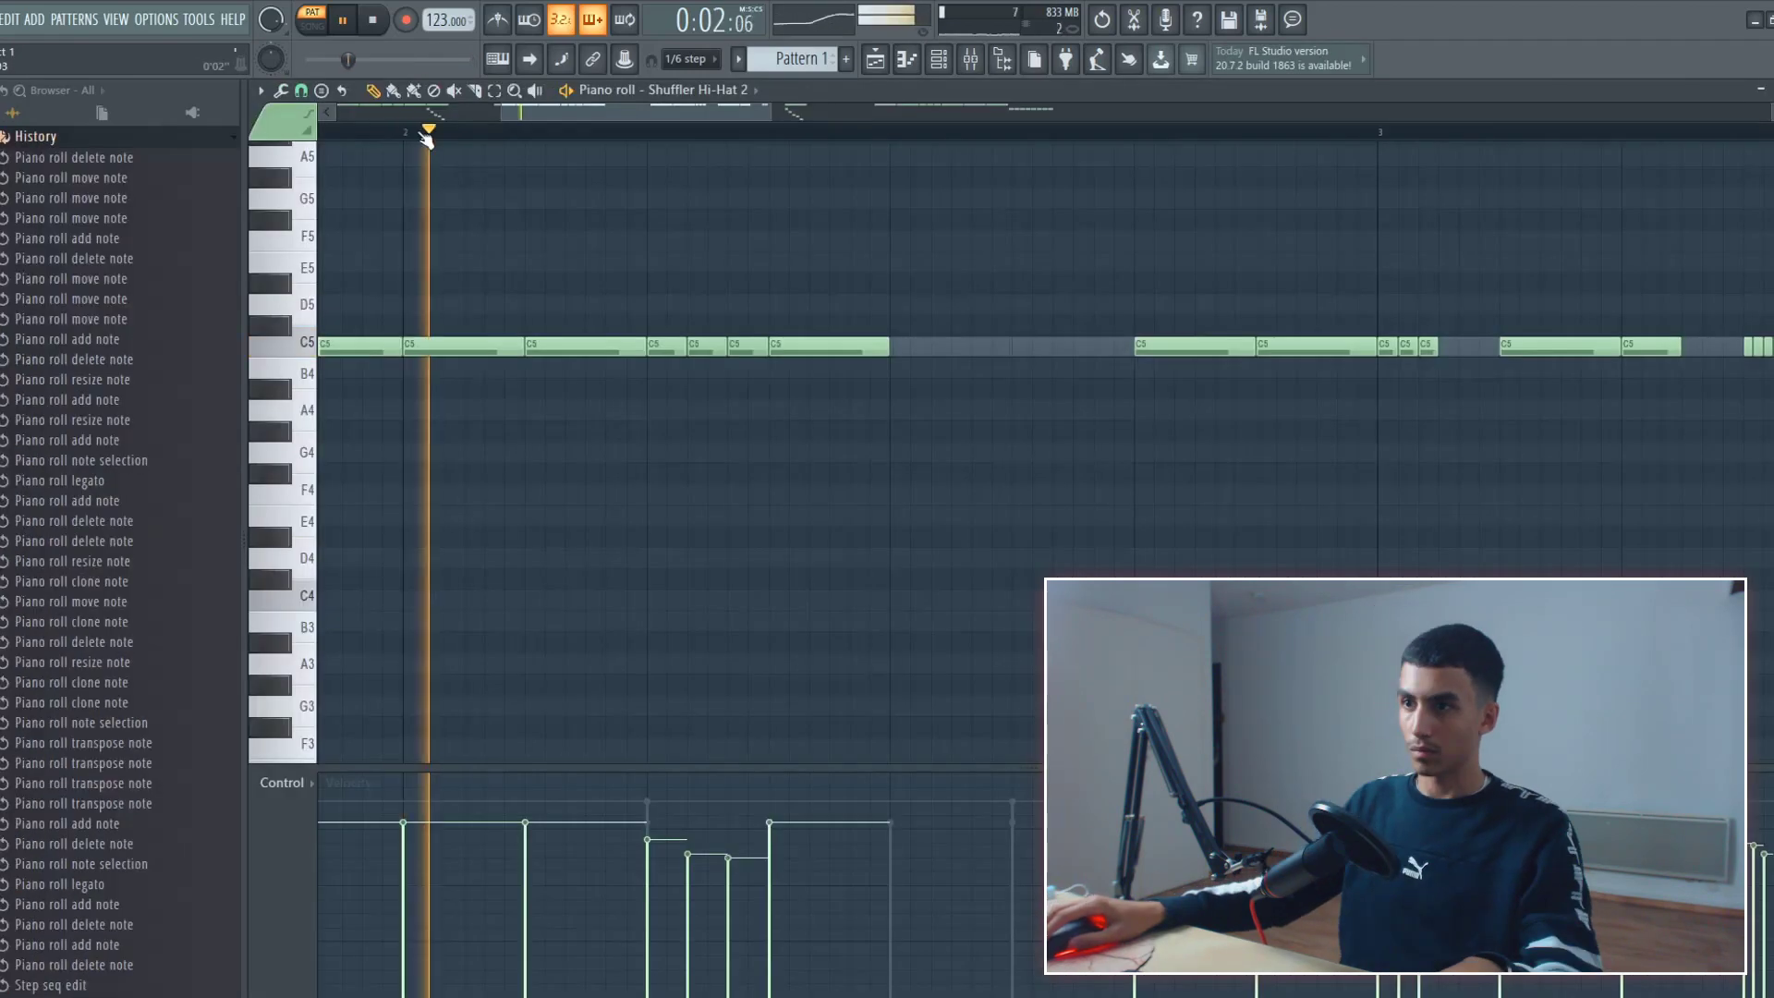
left_click(1044, 347)
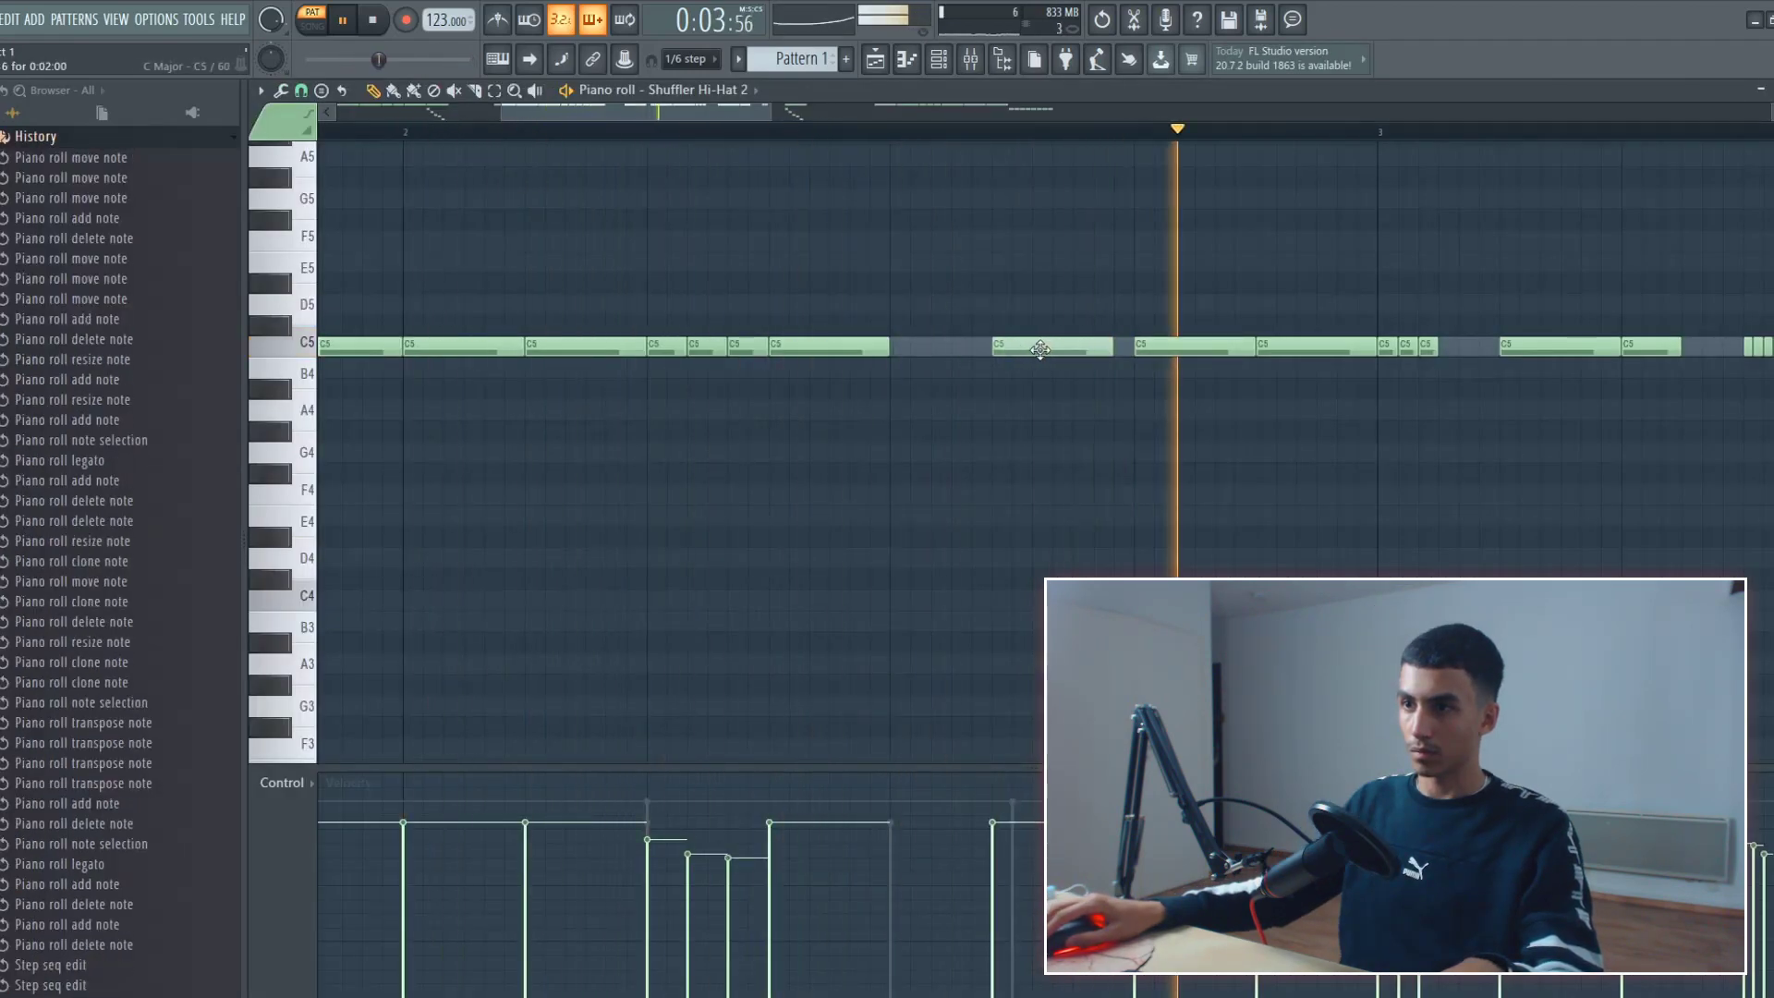
Add one hi-hat note and delete an unwanted one in the piano roll.
scroll(545, 277, "down", 3)
left_click(480, 144)
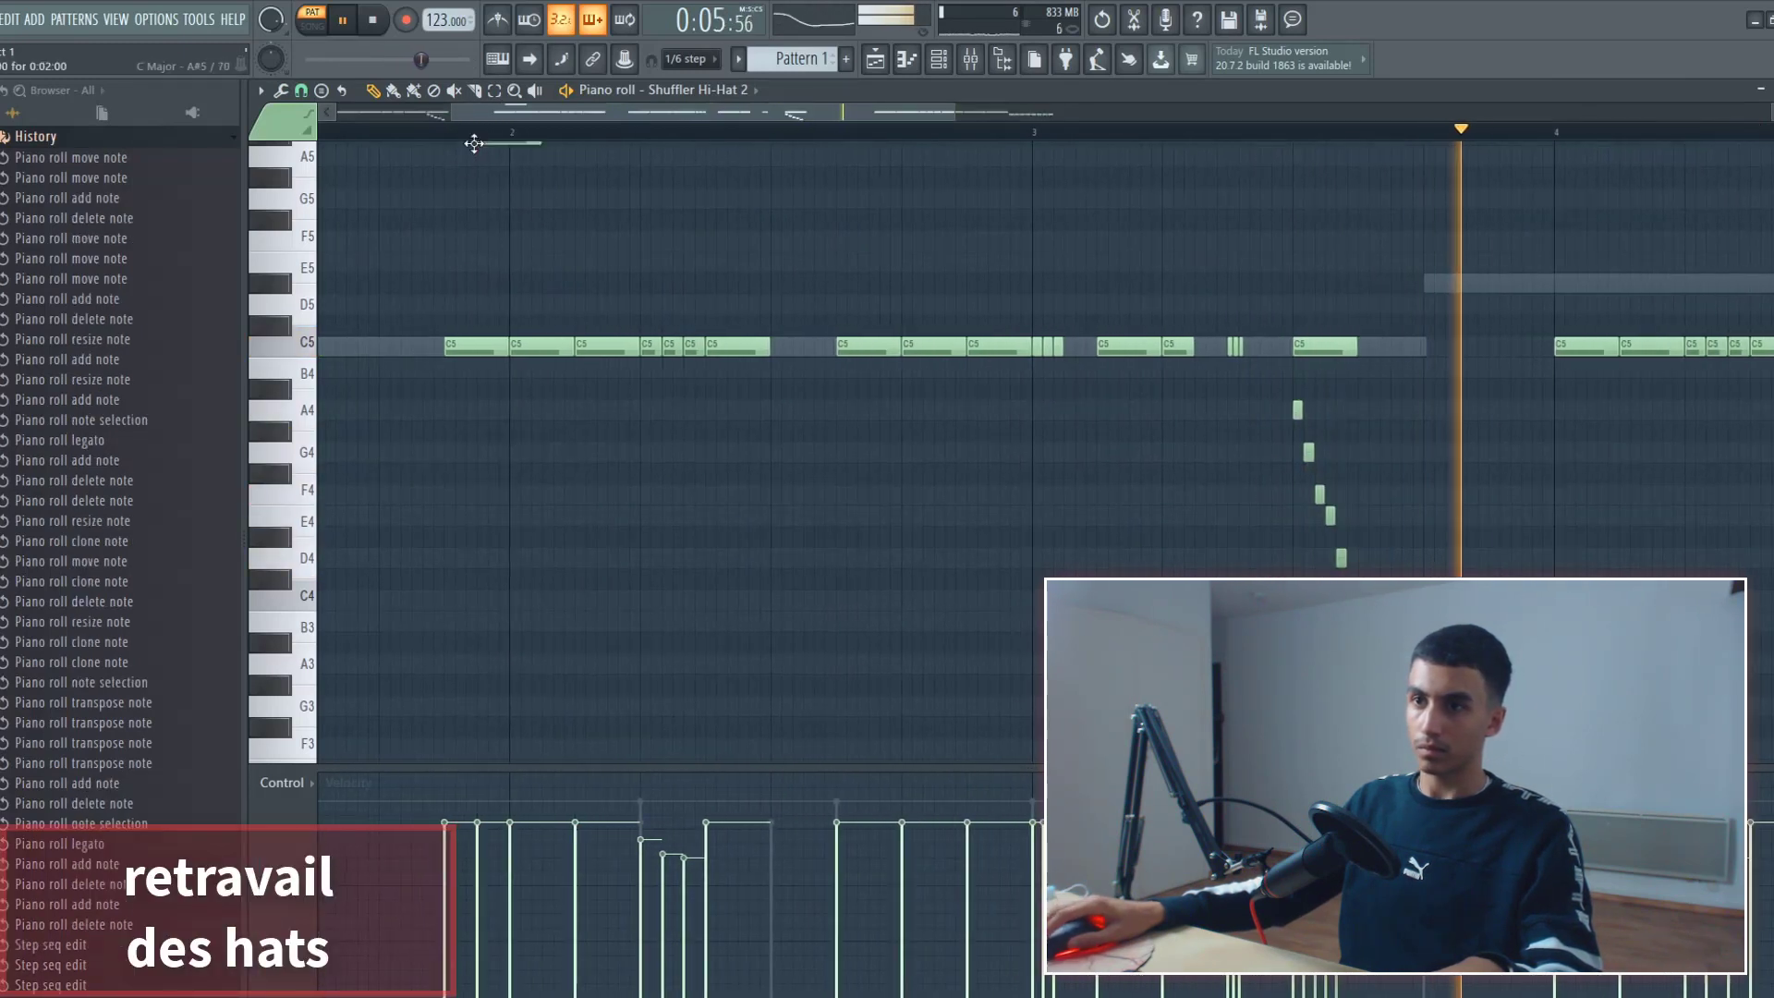
right_click(488, 155)
left_click(499, 136)
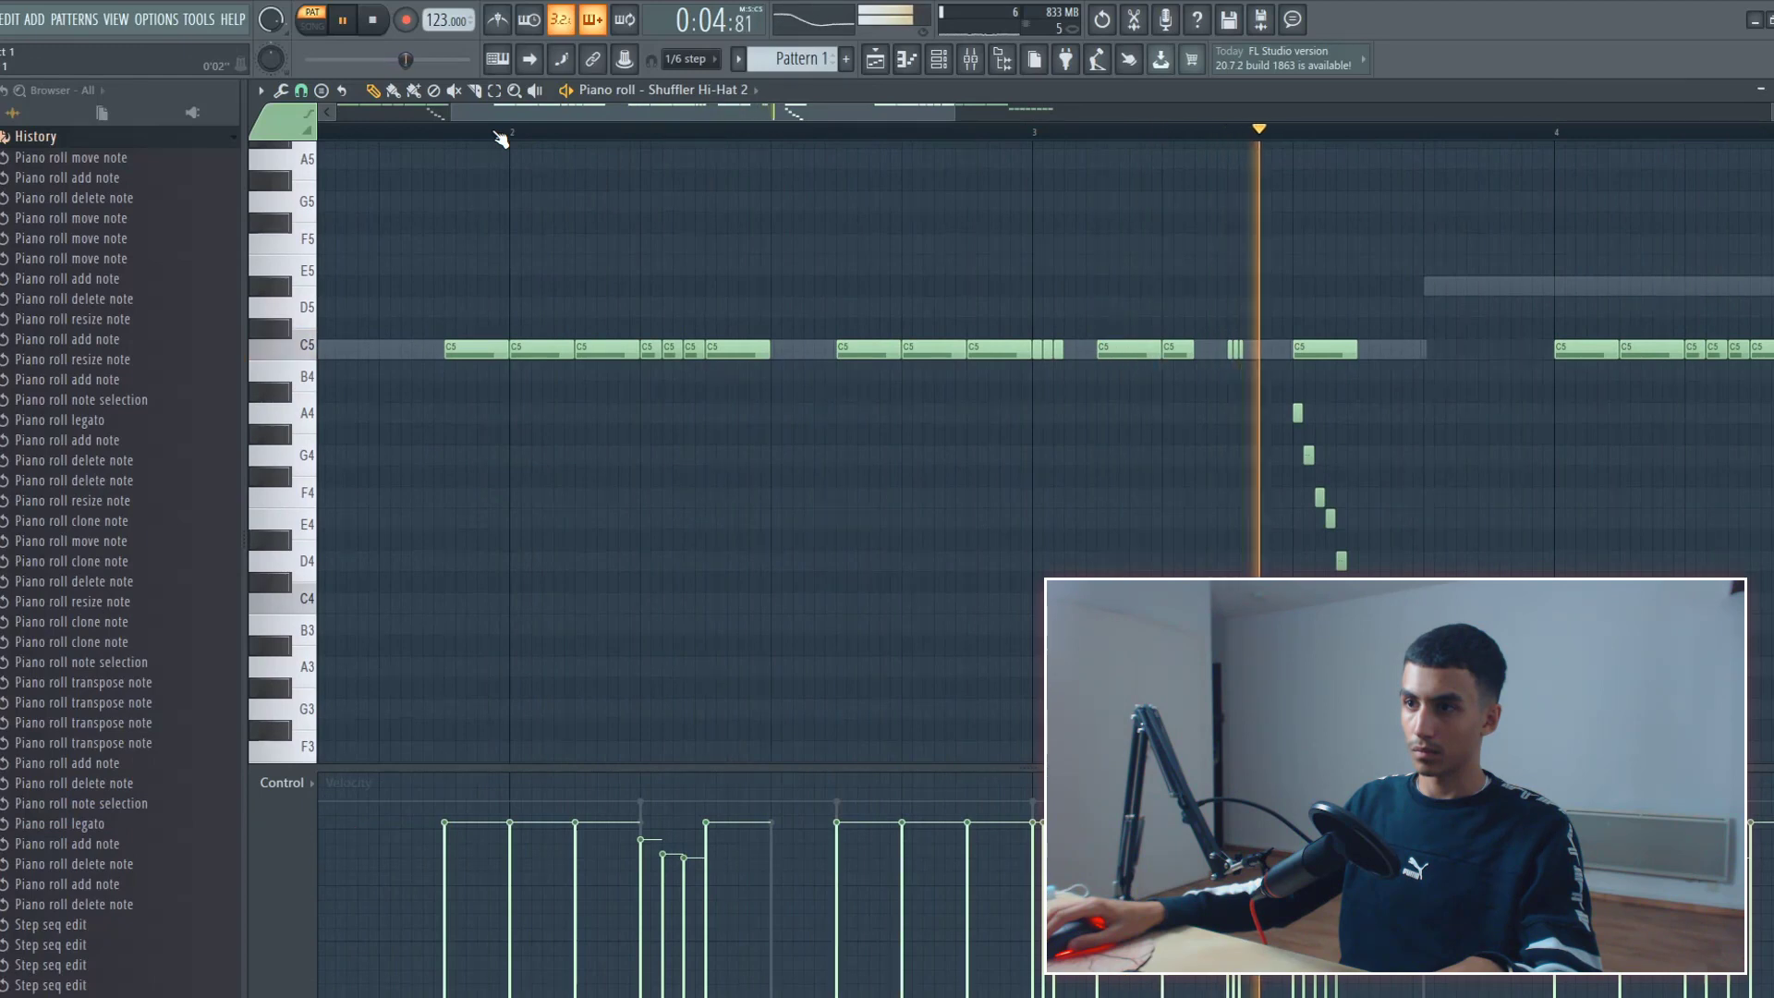
scroll(807, 407, "down", 3)
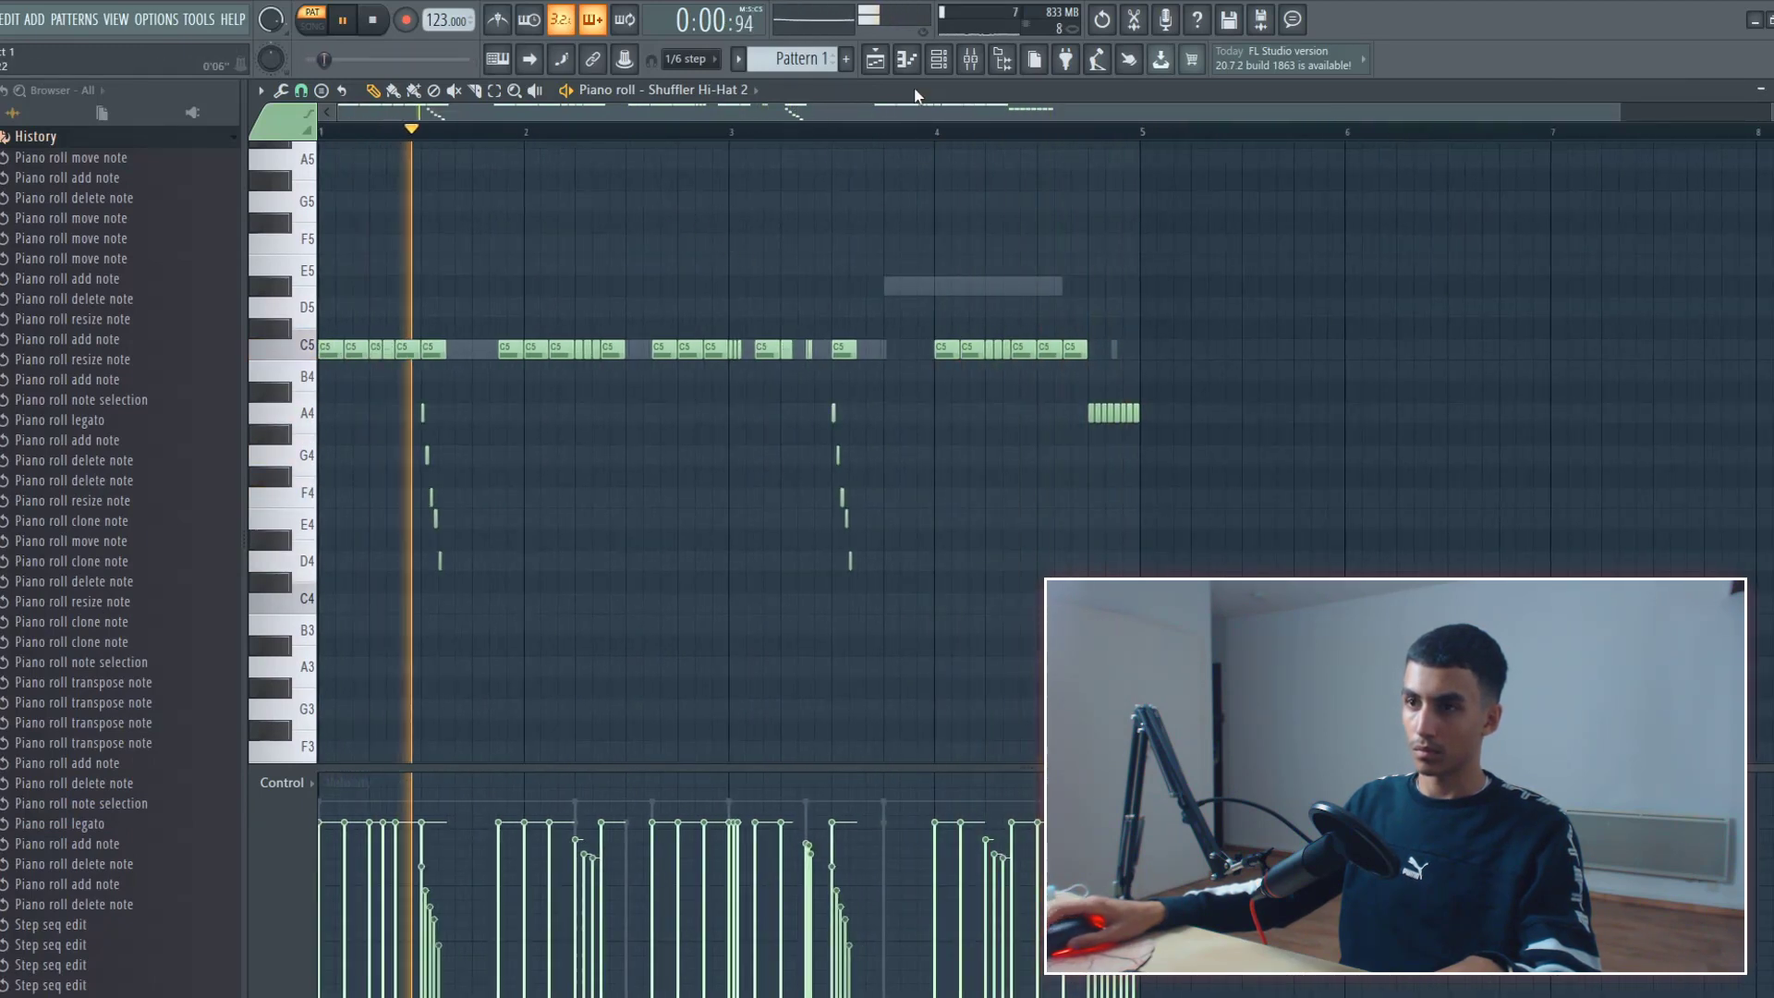
scroll(887, 353, "up", 3)
Copy the C5 note and its descending roll later in the pattern, then show the mixer.
left_click_drag(874, 298, 752, 578)
left_click_drag(799, 347, 934, 349)
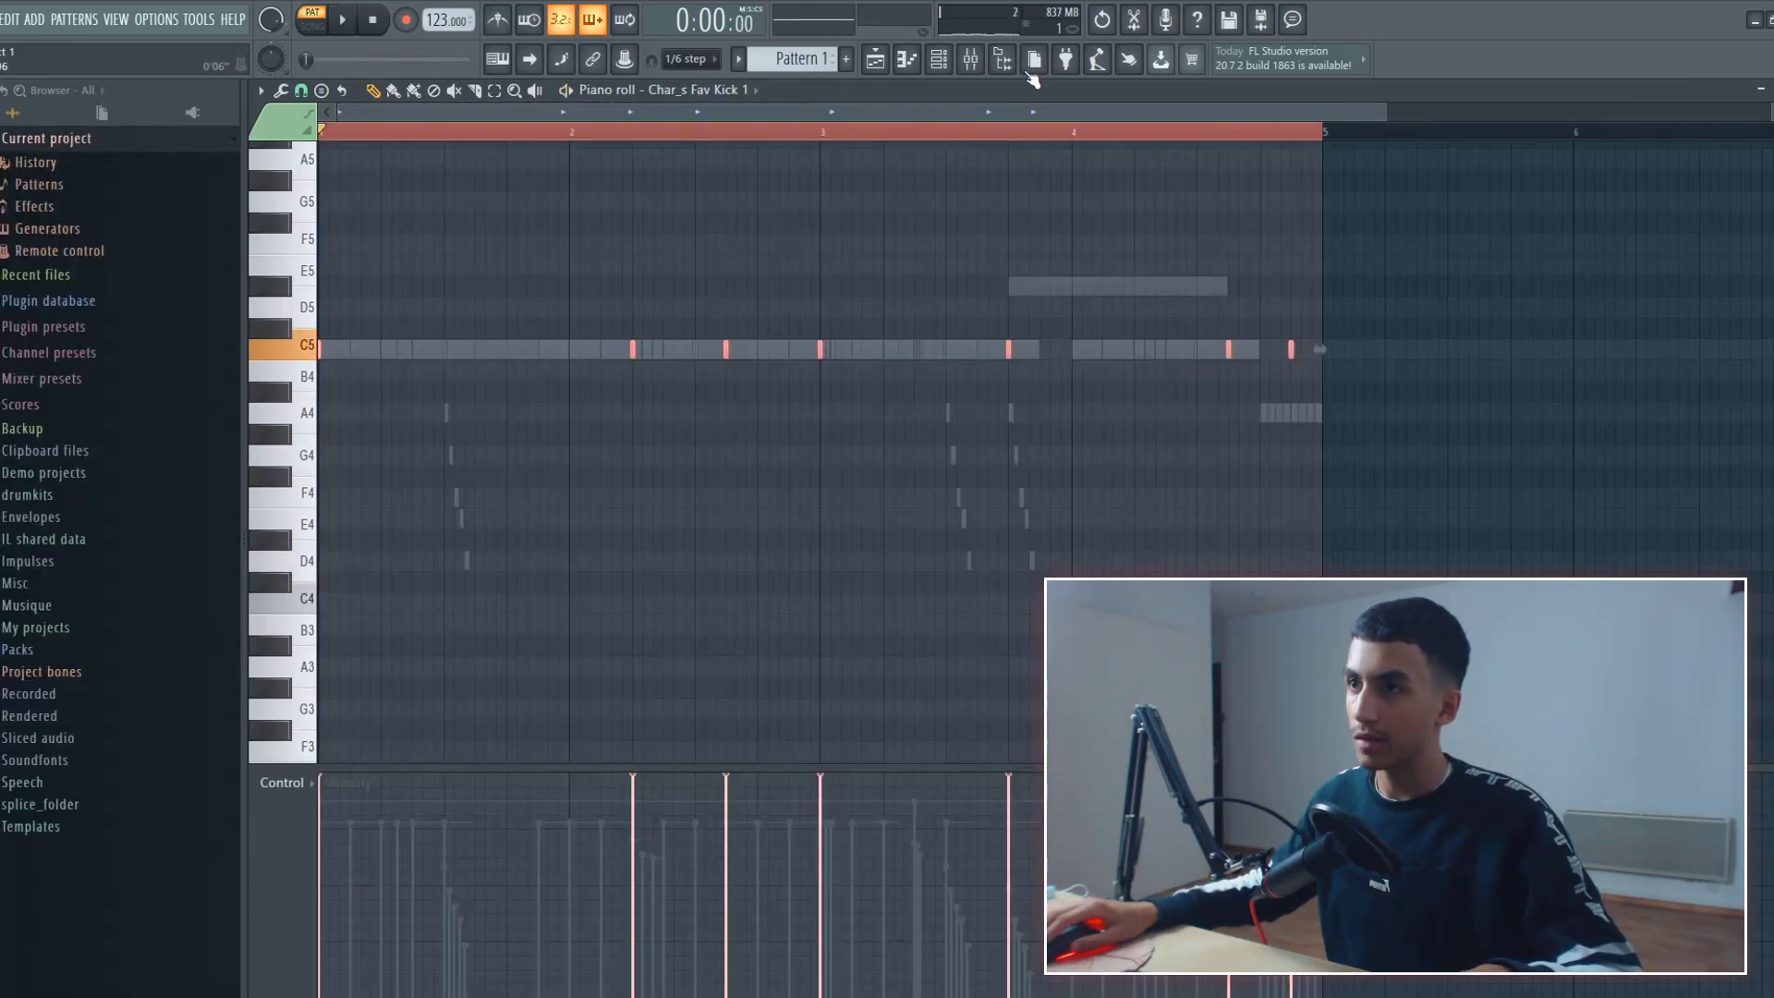
left_click(973, 69)
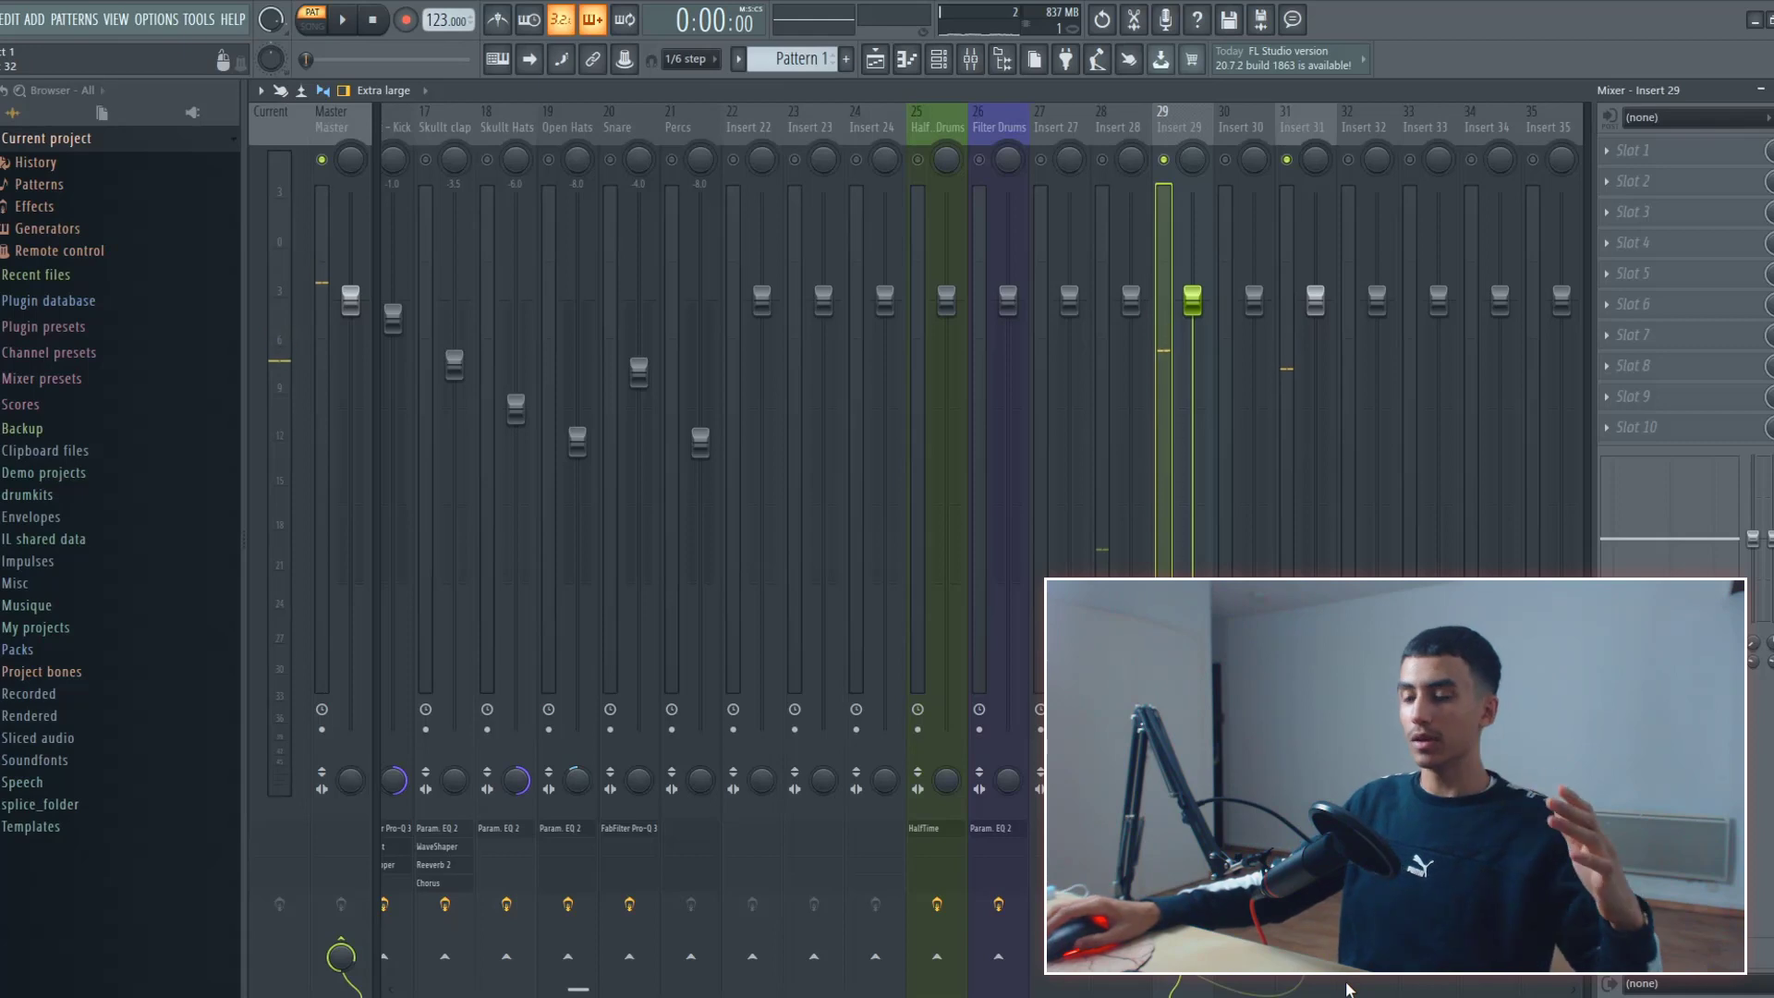
Load Fruity Fast Dist on Insert 31 with the B curve and a lowered mix level.
left_click(1290, 166)
key("space")
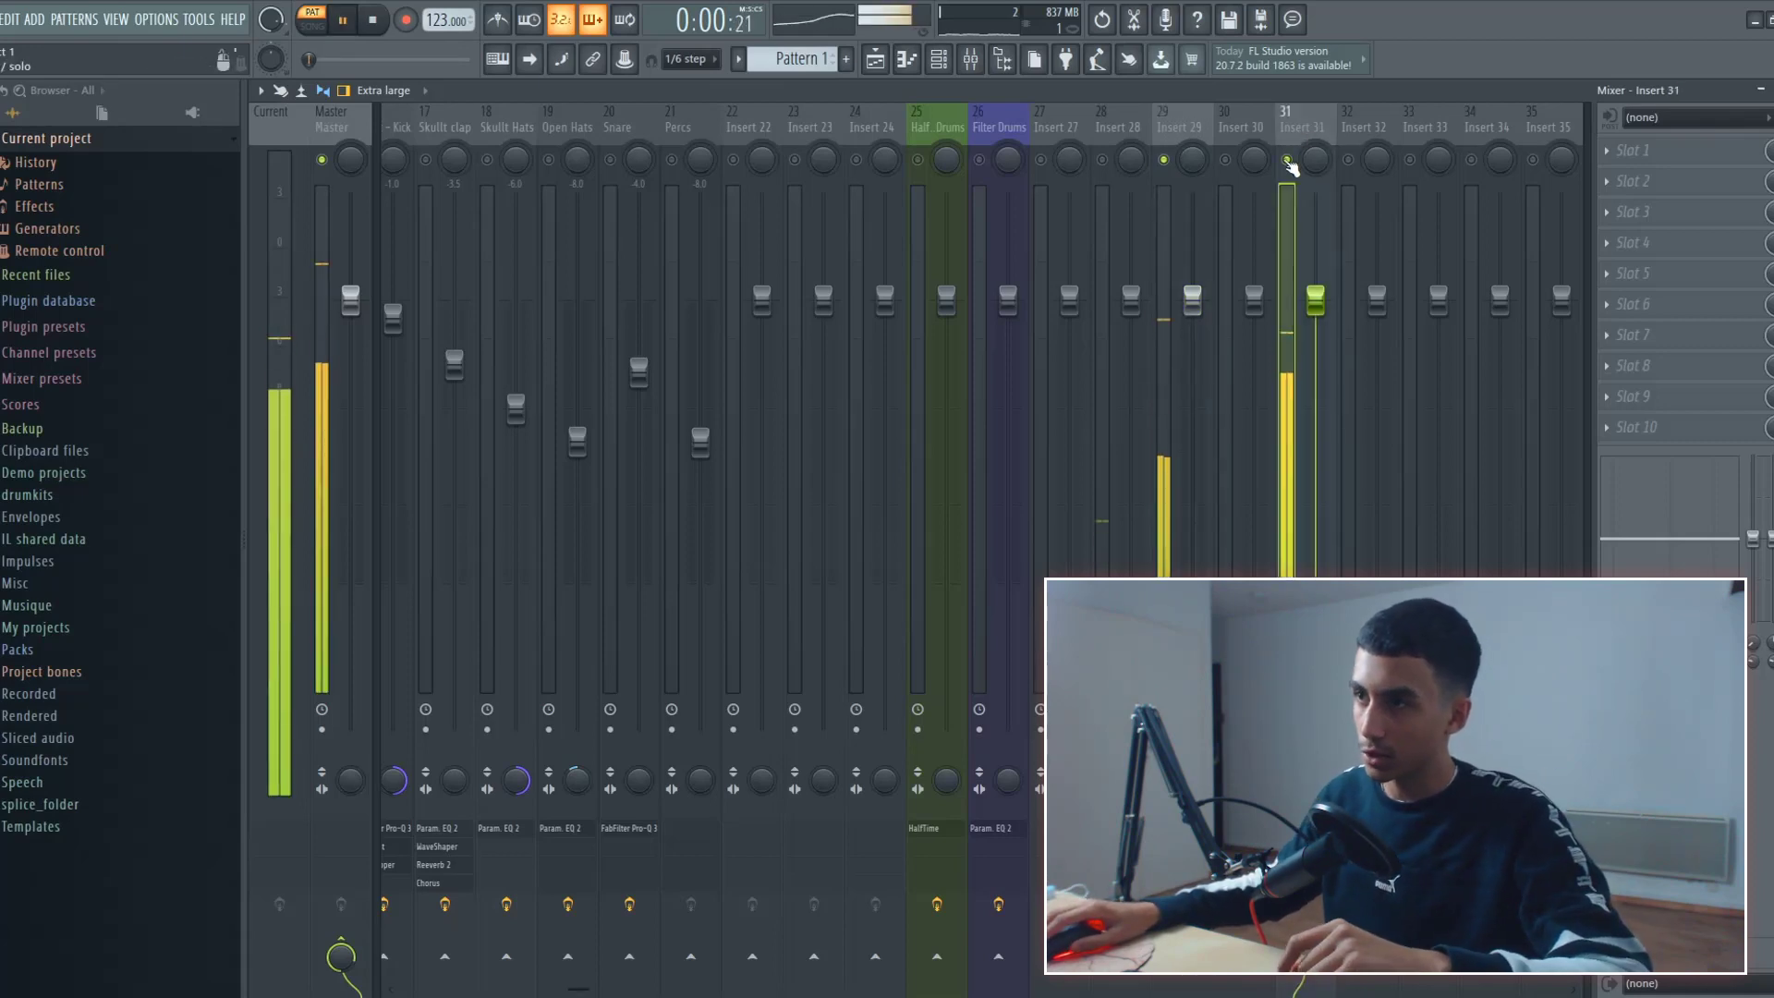
key("space")
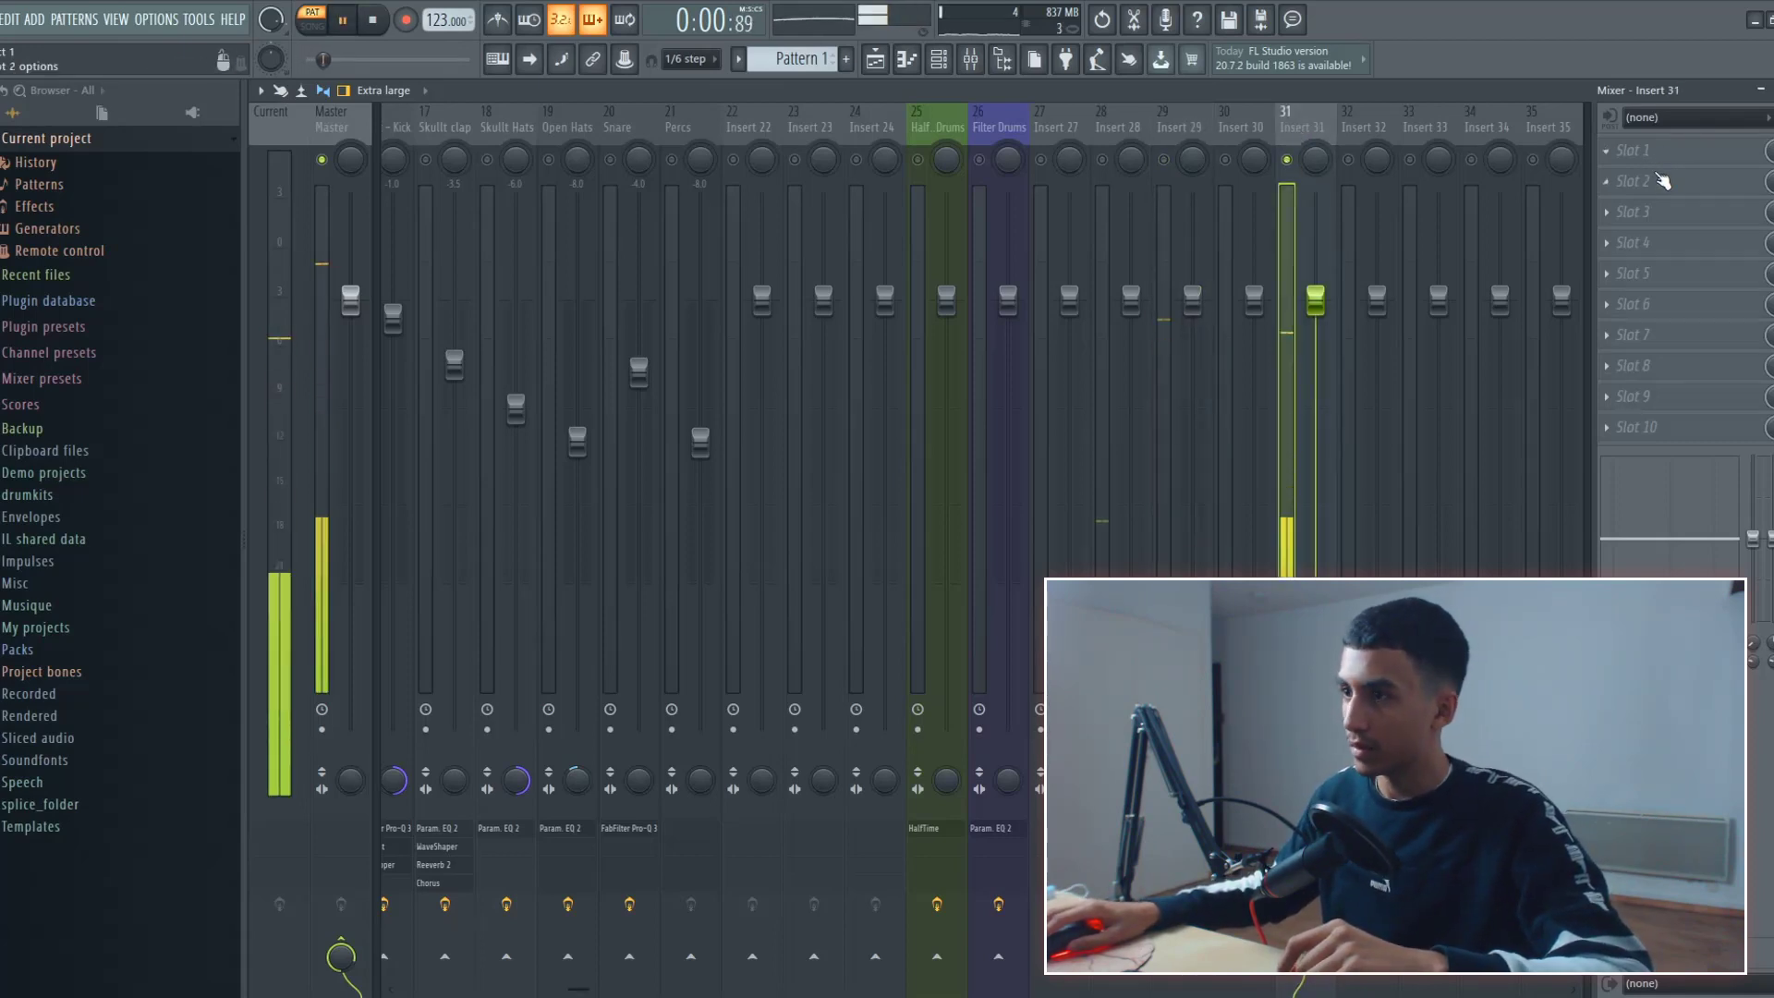
left_click(1663, 180)
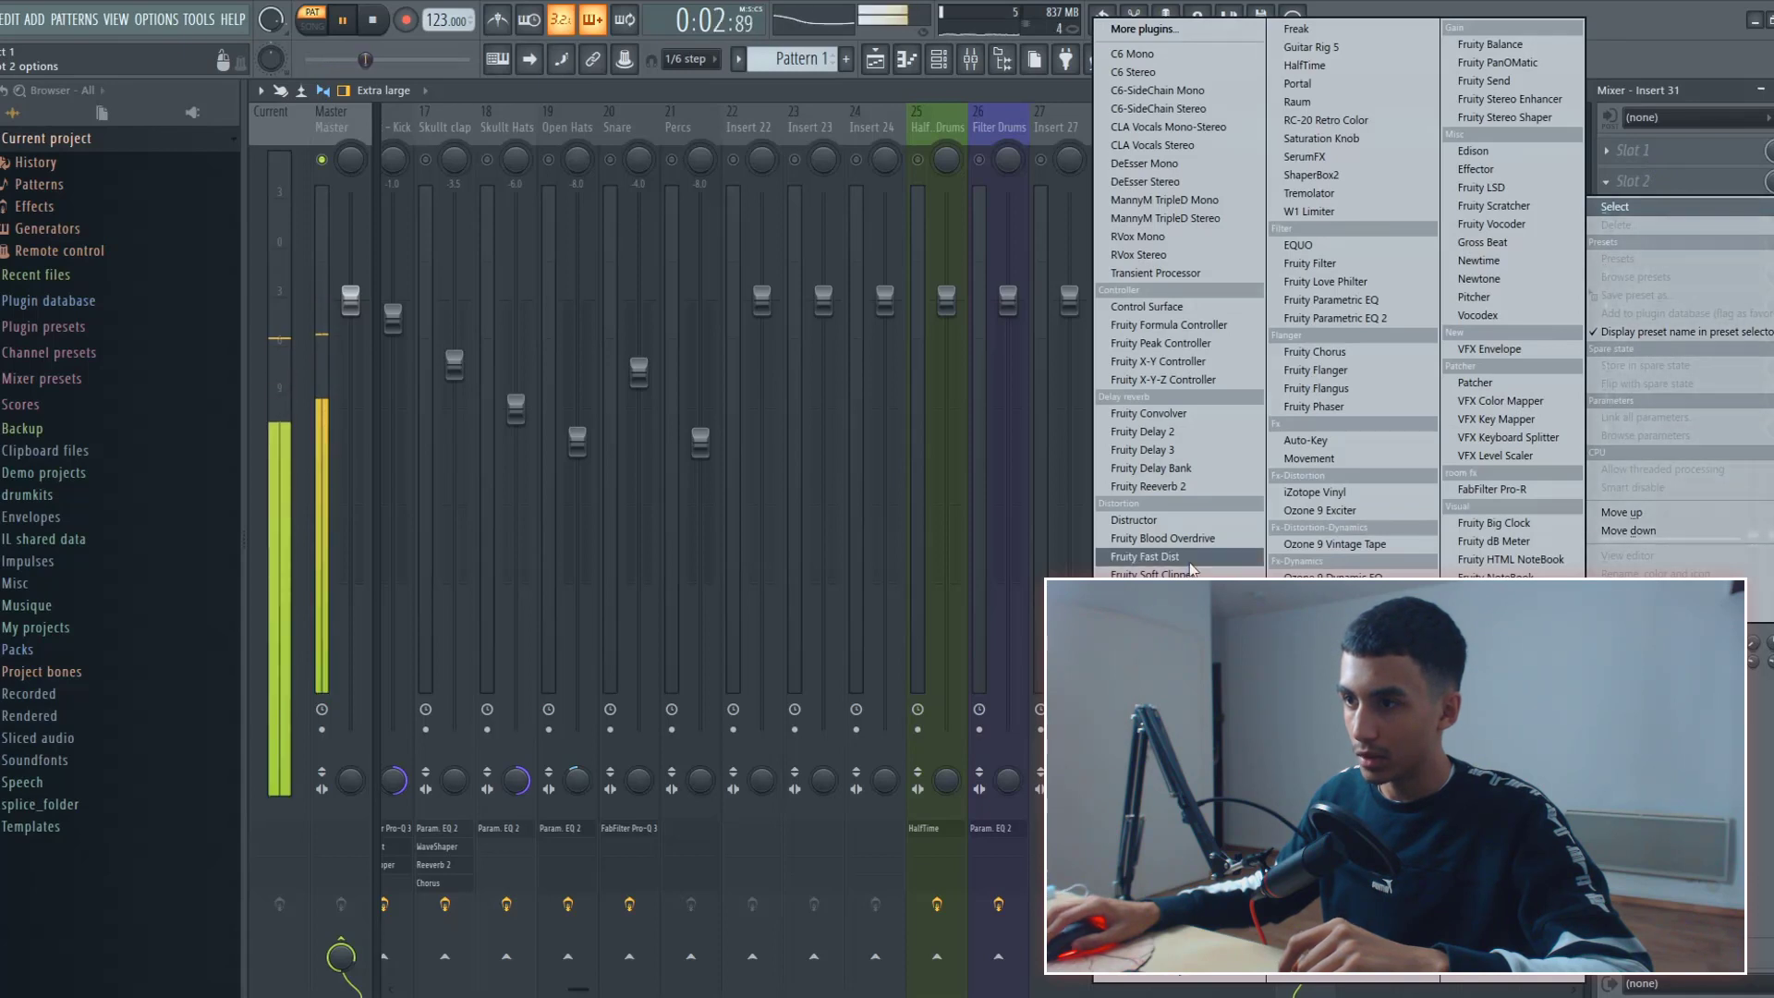
left_click(1156, 557)
key("space")
left_click(424, 265)
key("space")
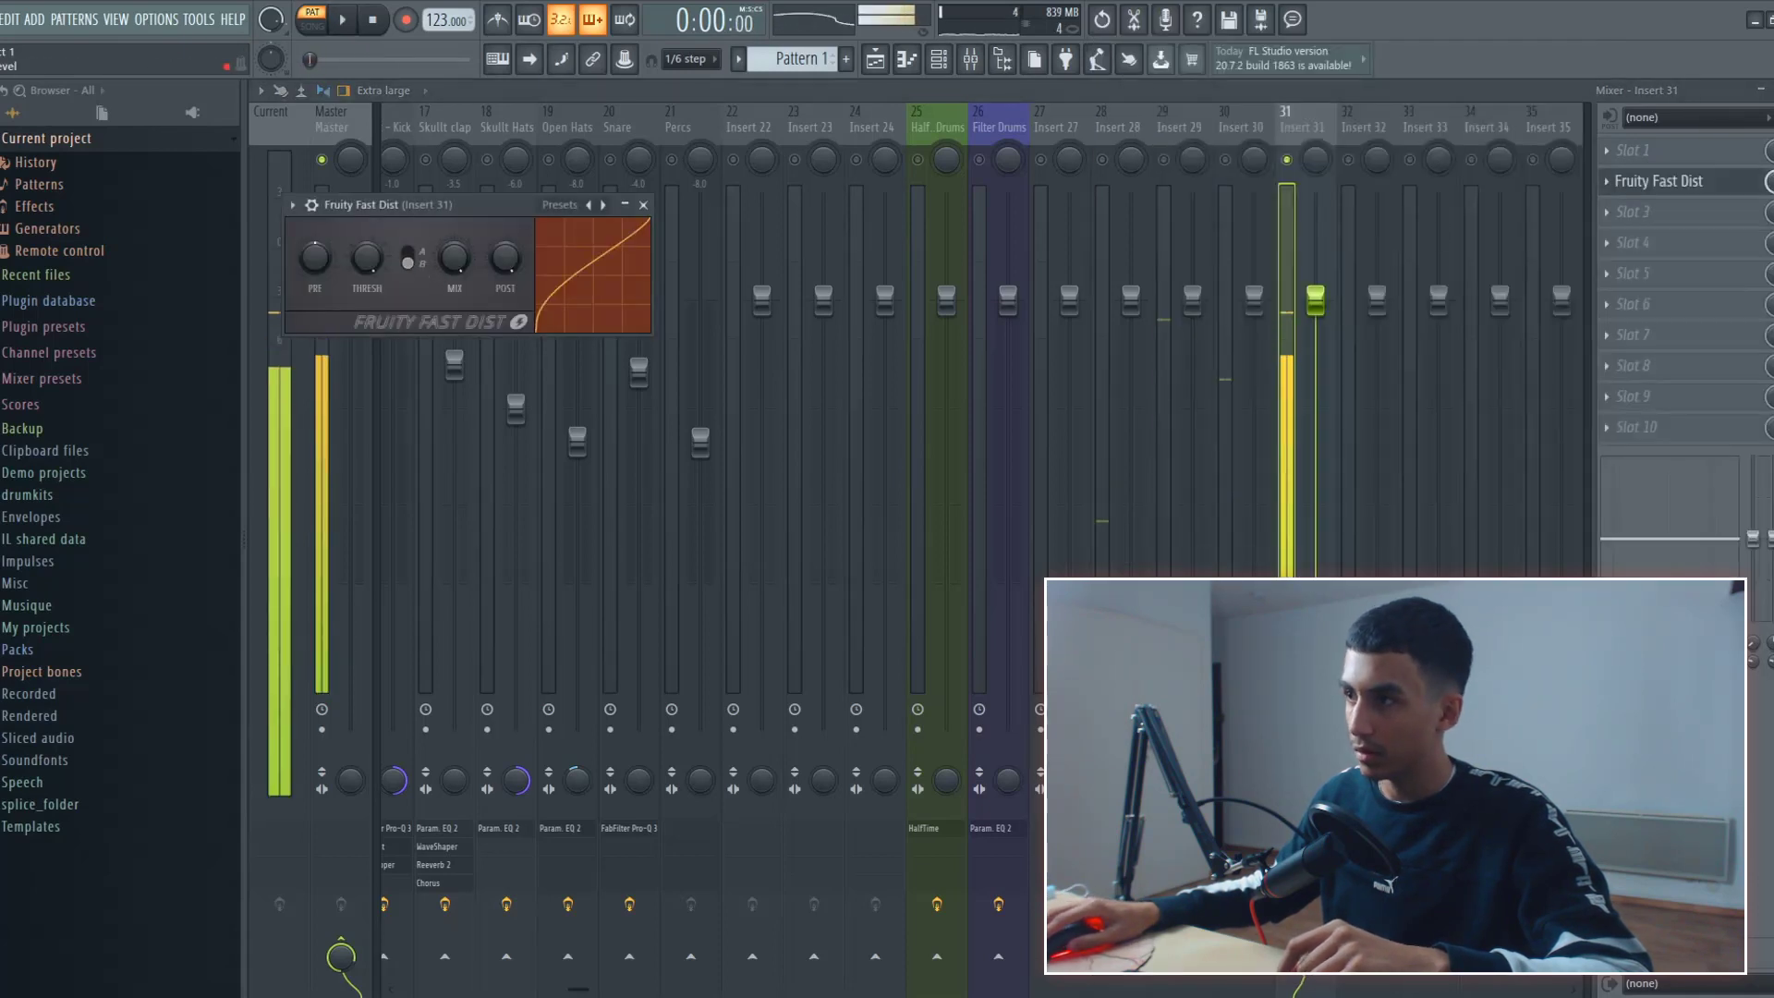
left_click_drag(1770, 181, 1718, 270)
key("space")
Load Decapitator and lower the Fruity Limiter threshold to about -13 dB.
left_click(1685, 169)
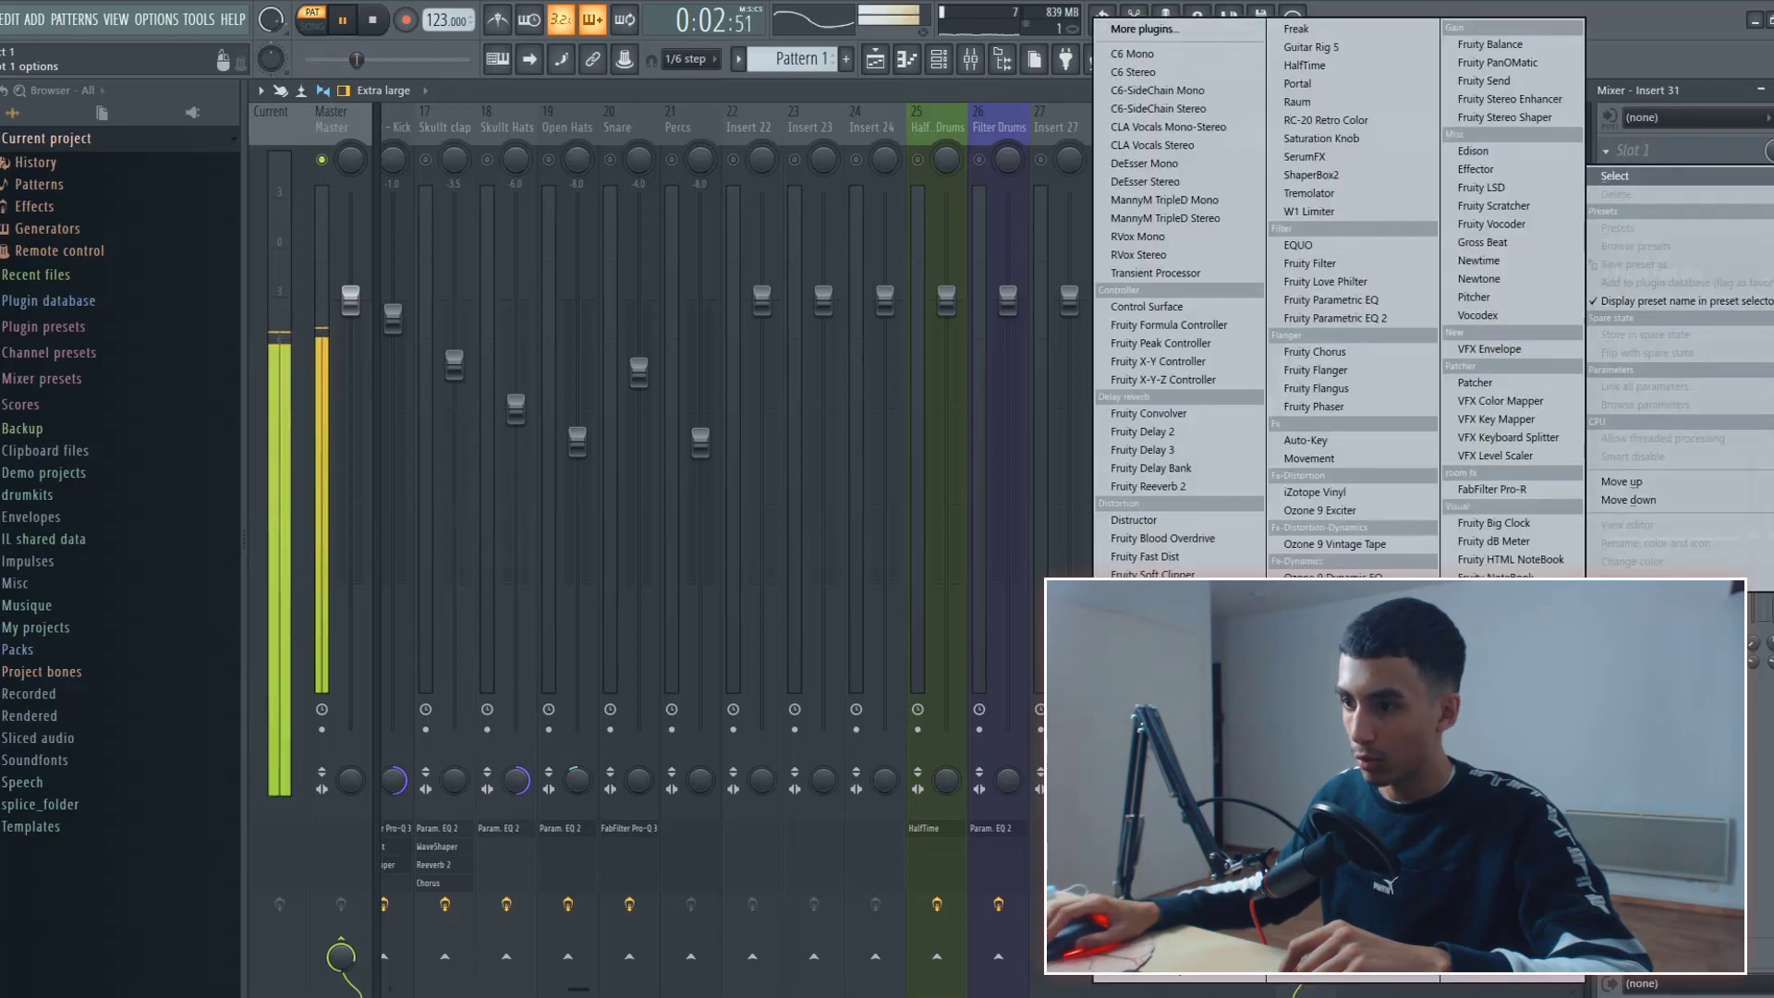
left_click(1142, 877)
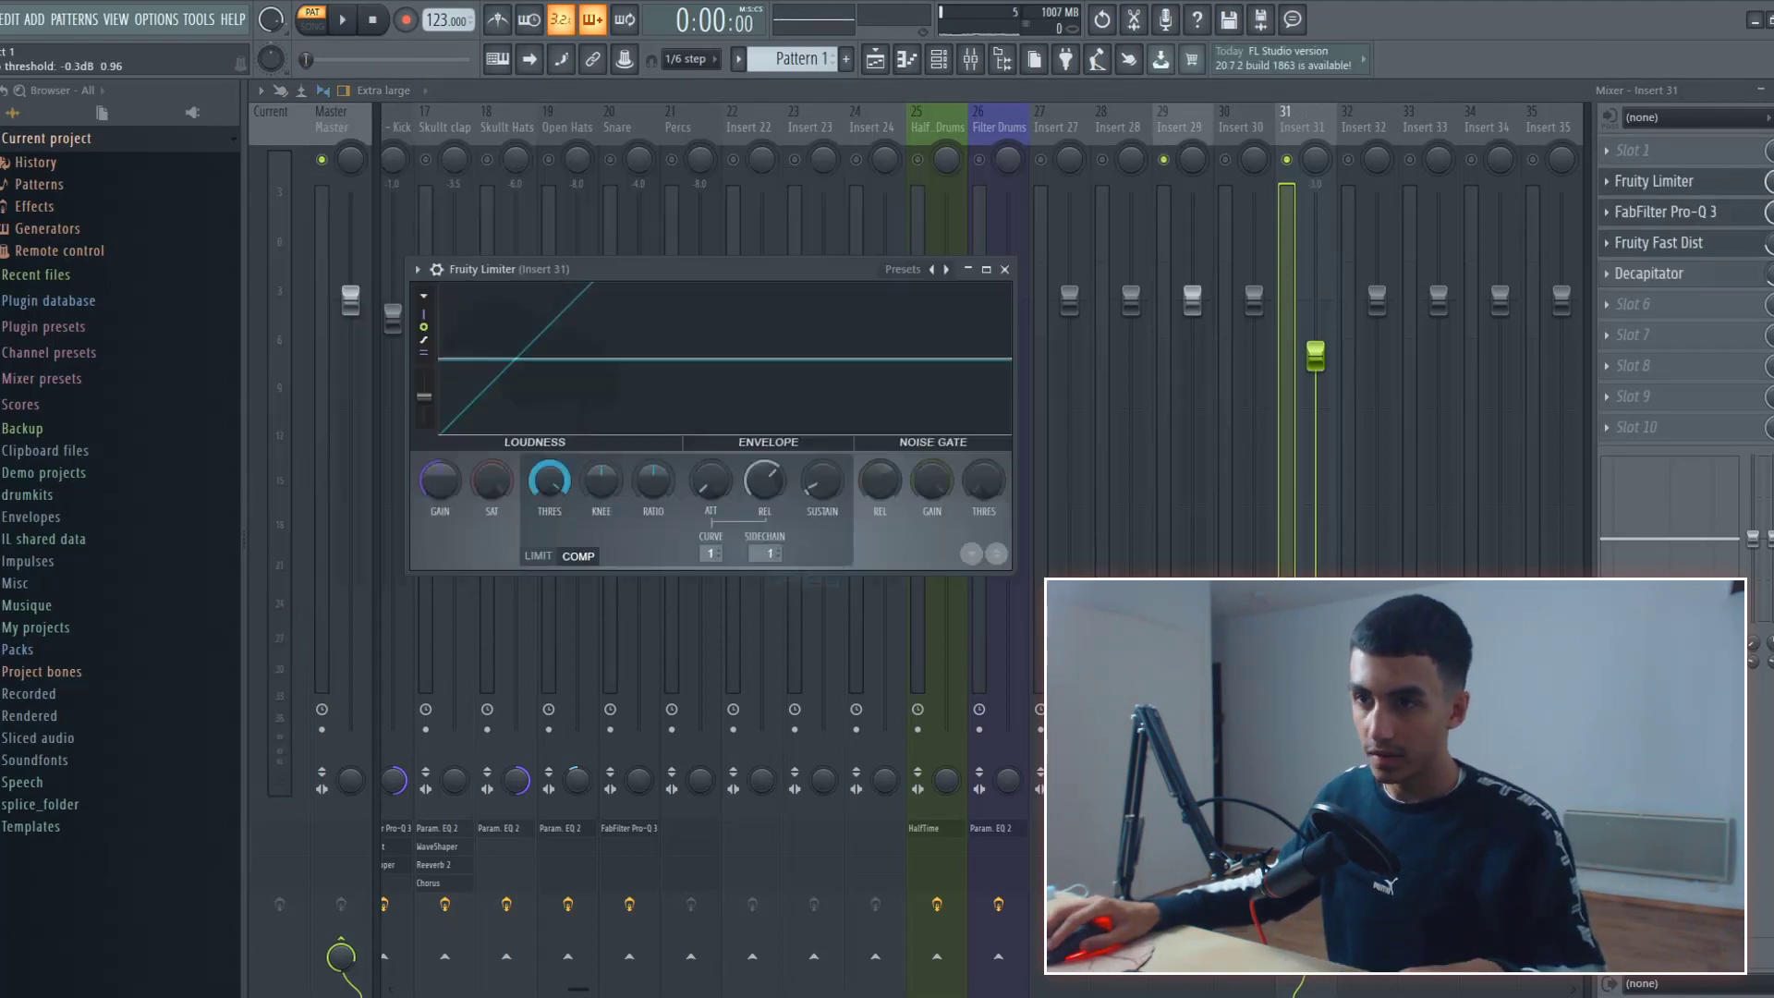
key("space")
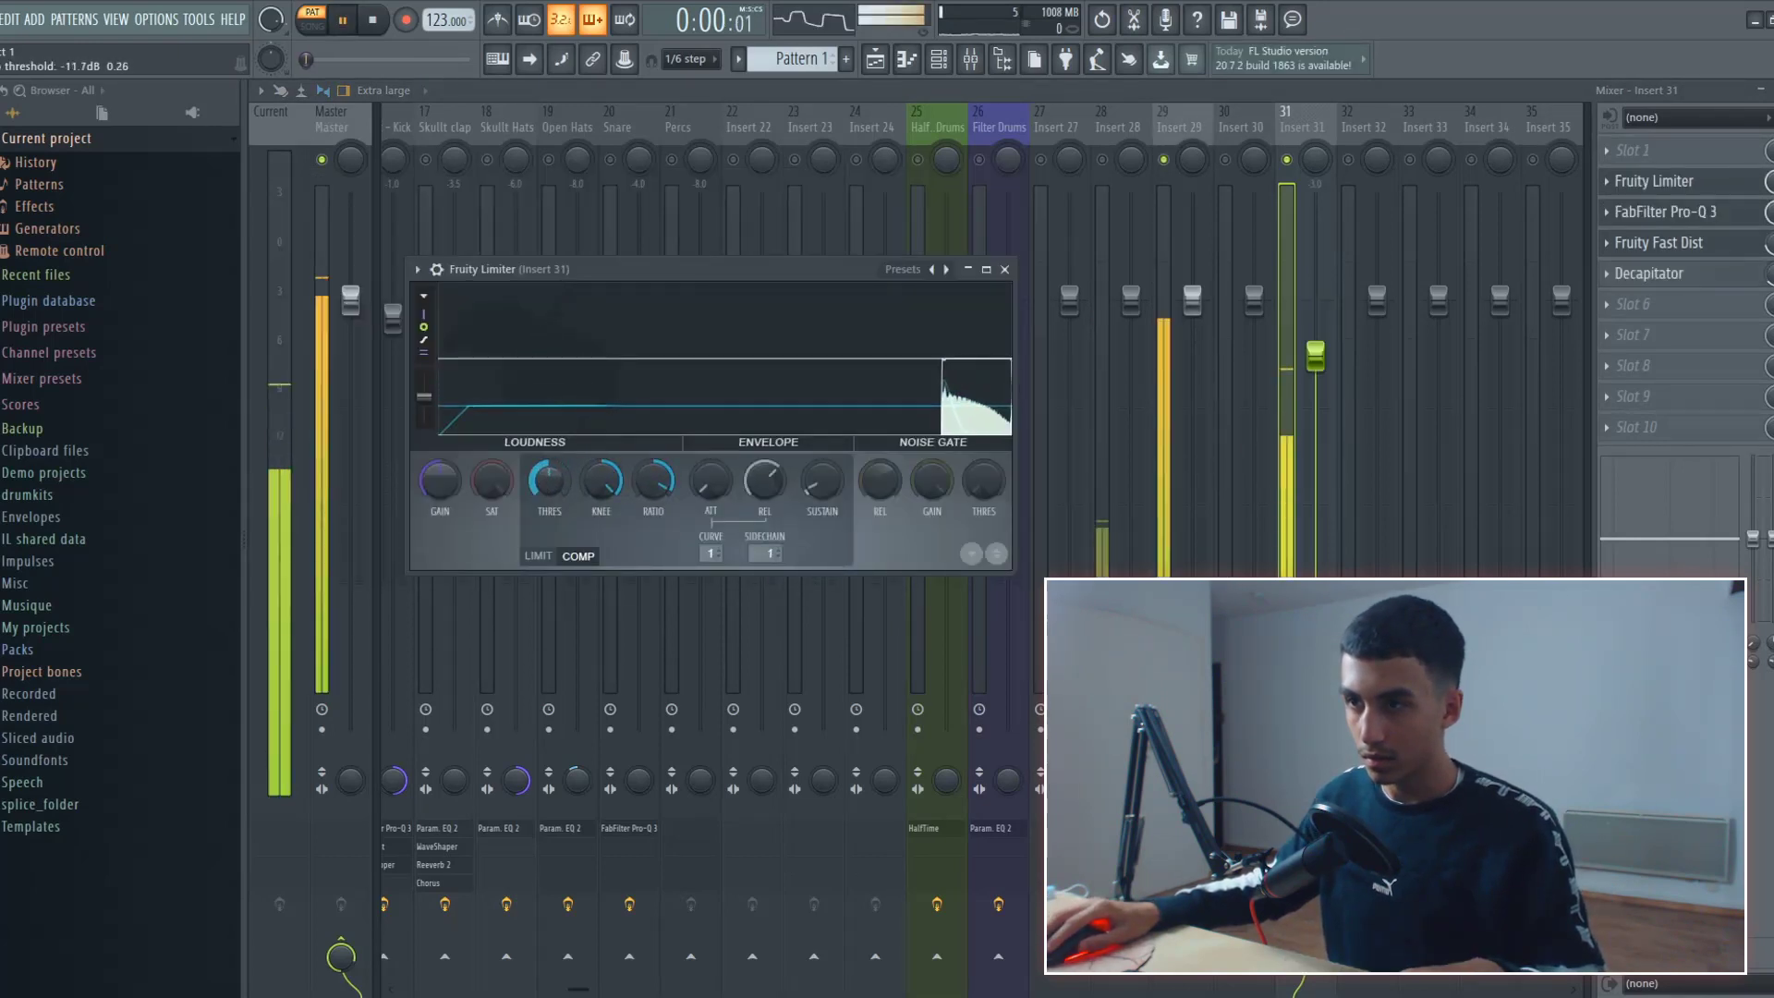
left_click_drag(550, 484, 550, 492)
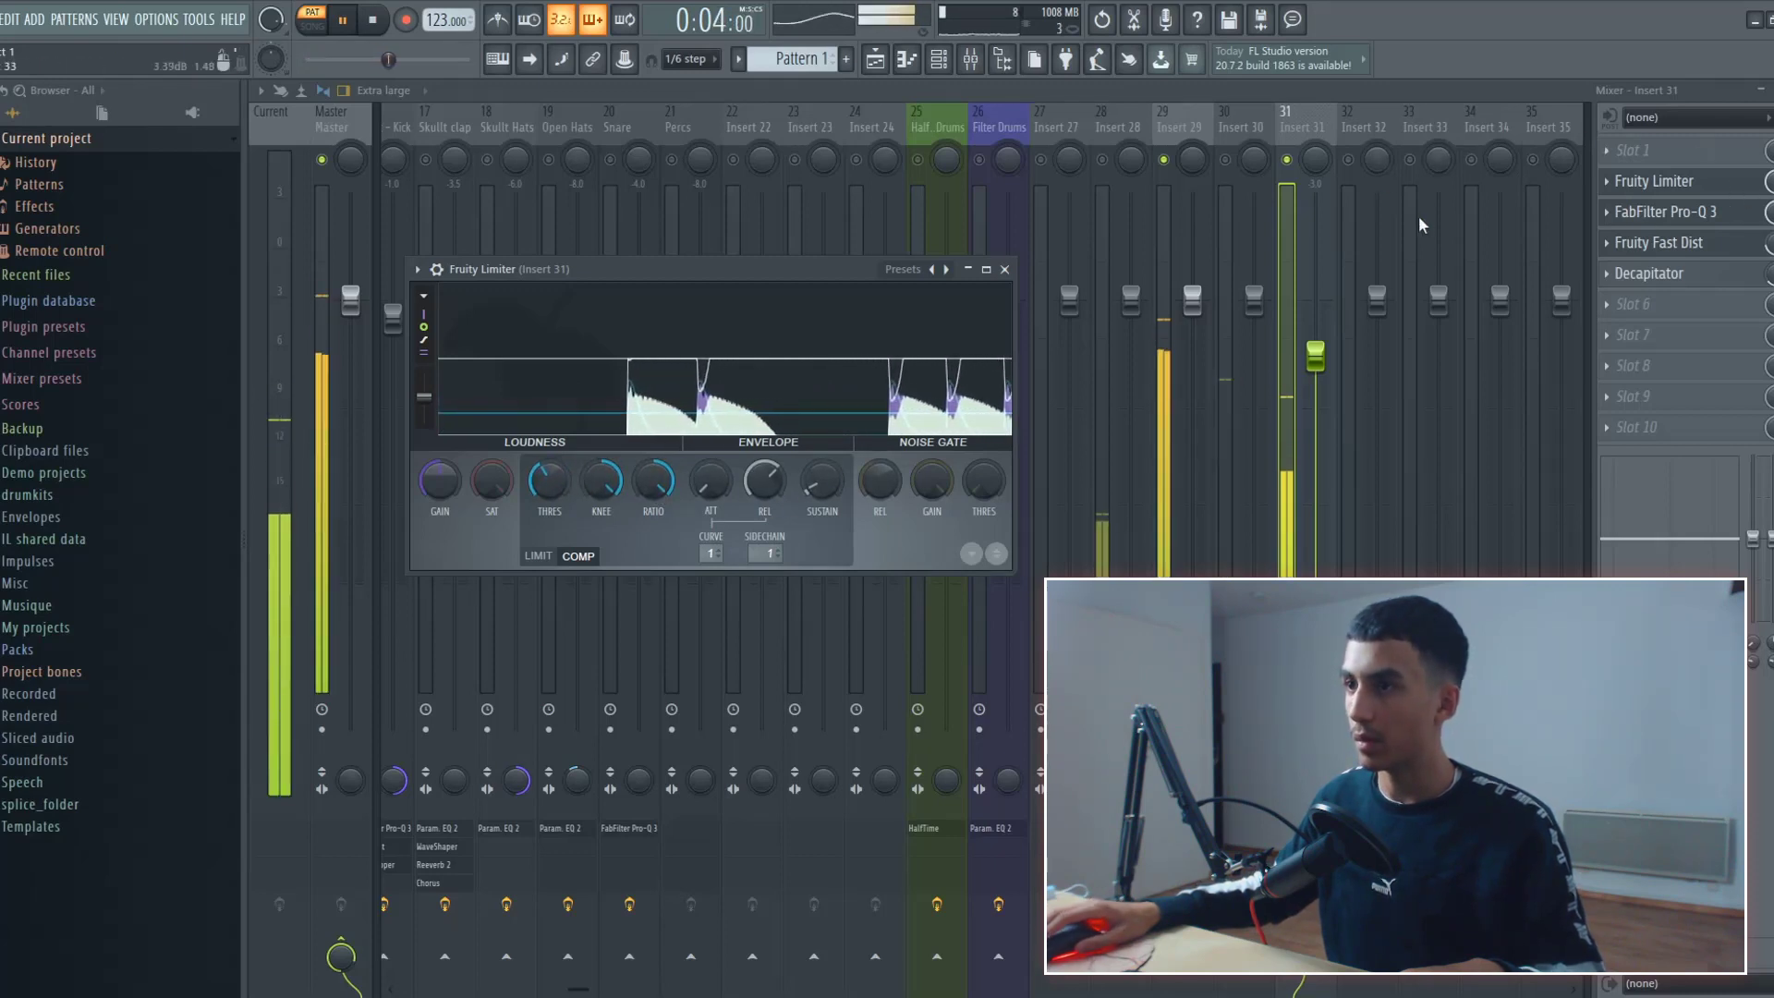
Place the hi-hat, kick, clap and 808 patterns on tracks 1–4 at bar 9.
left_click(1166, 130)
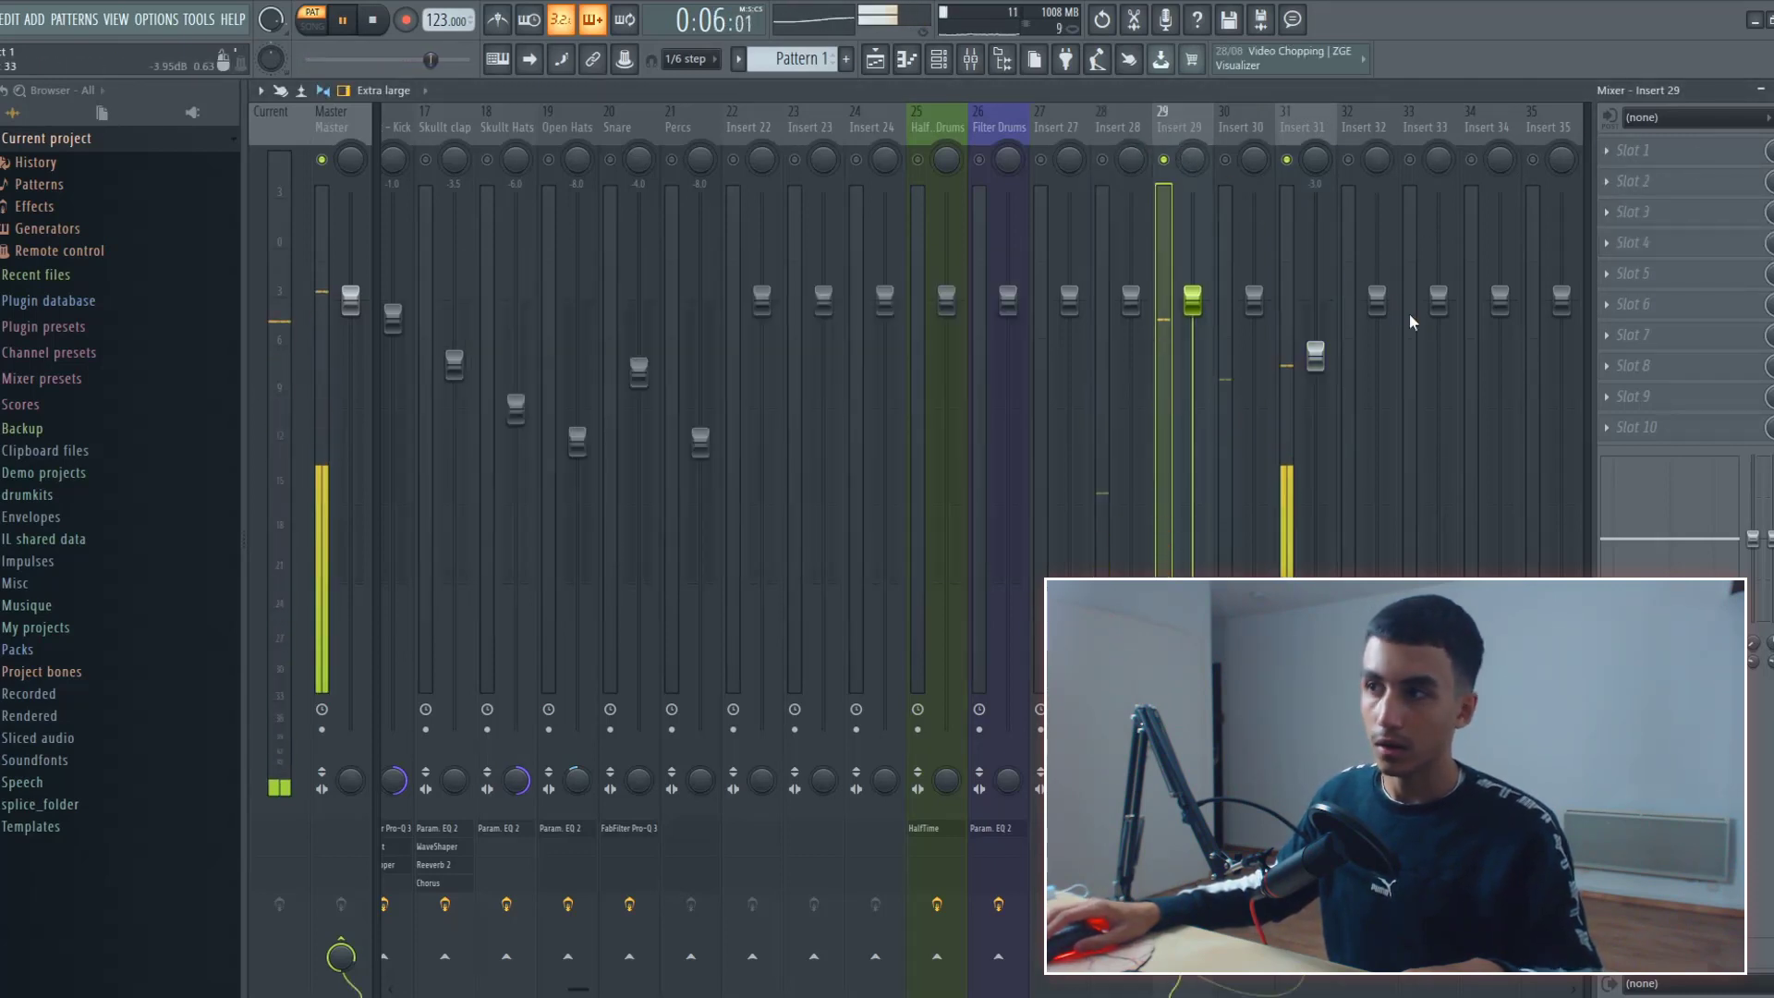
key("space")
key("space")
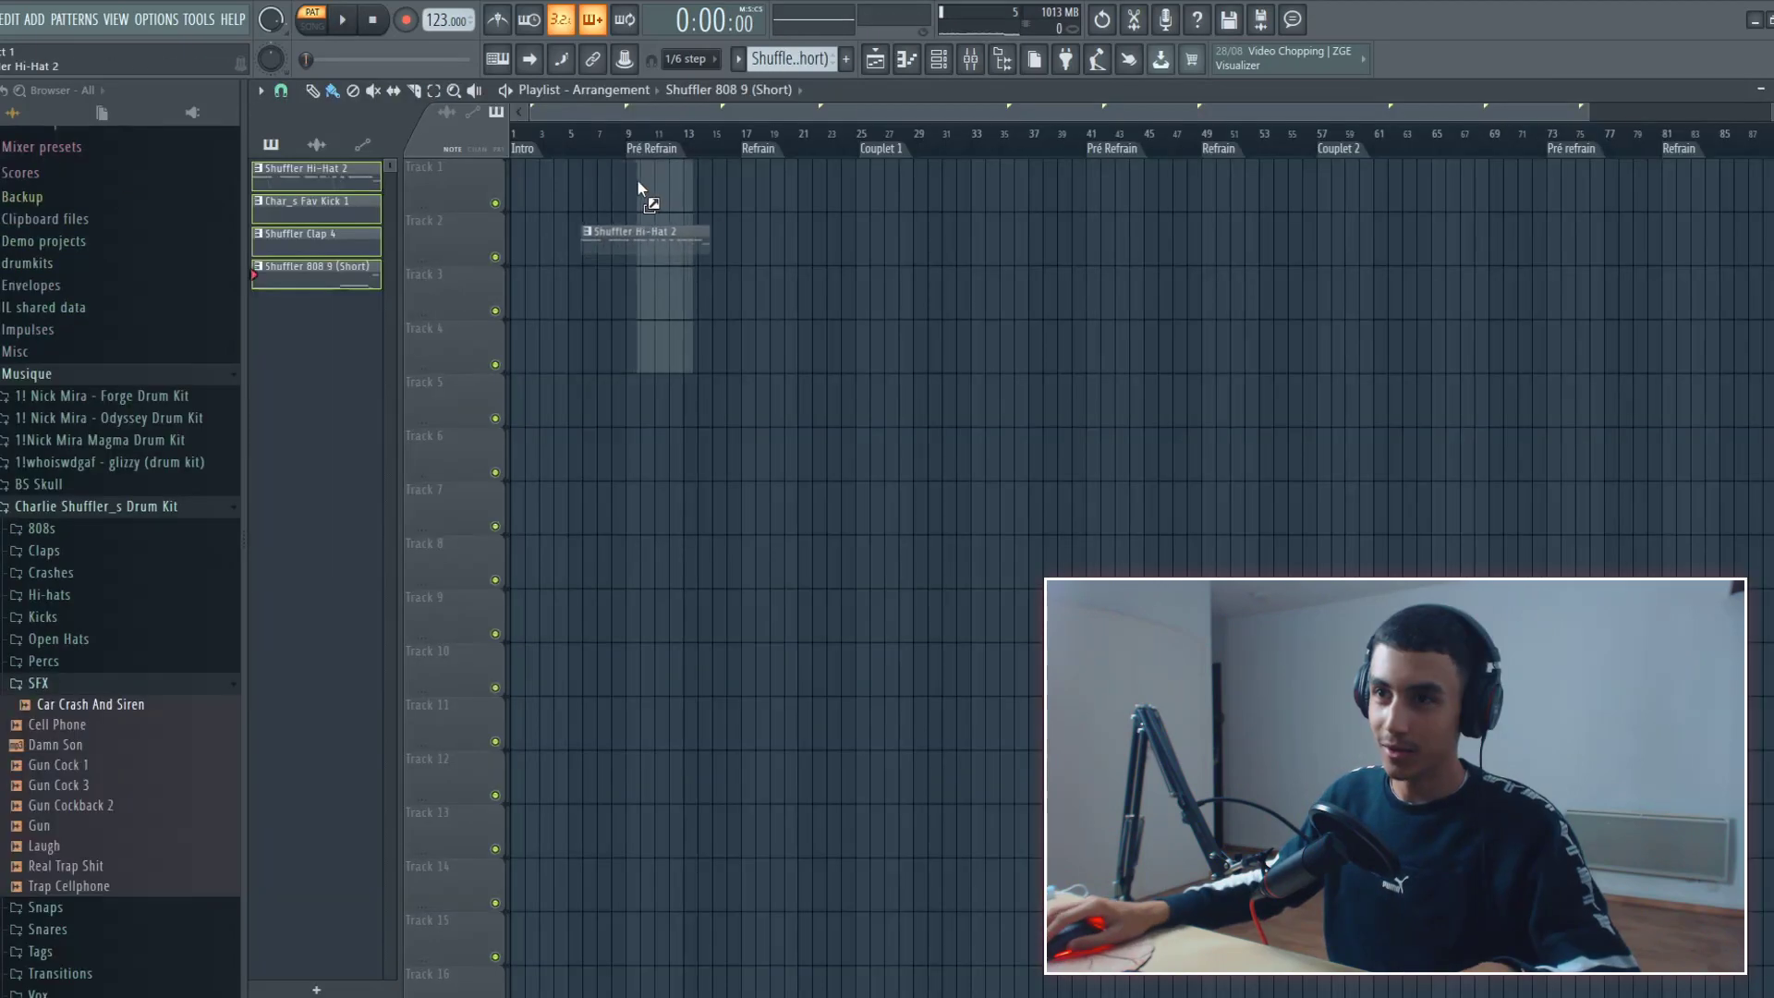
left_click_drag(636, 180, 626, 179)
left_click(877, 544)
Remove the stray Track 8 clip and copy the Hi-Hat and Clap clips to bars 1 and 5.
right_click(931, 544)
scroll(732, 220, "down", 1)
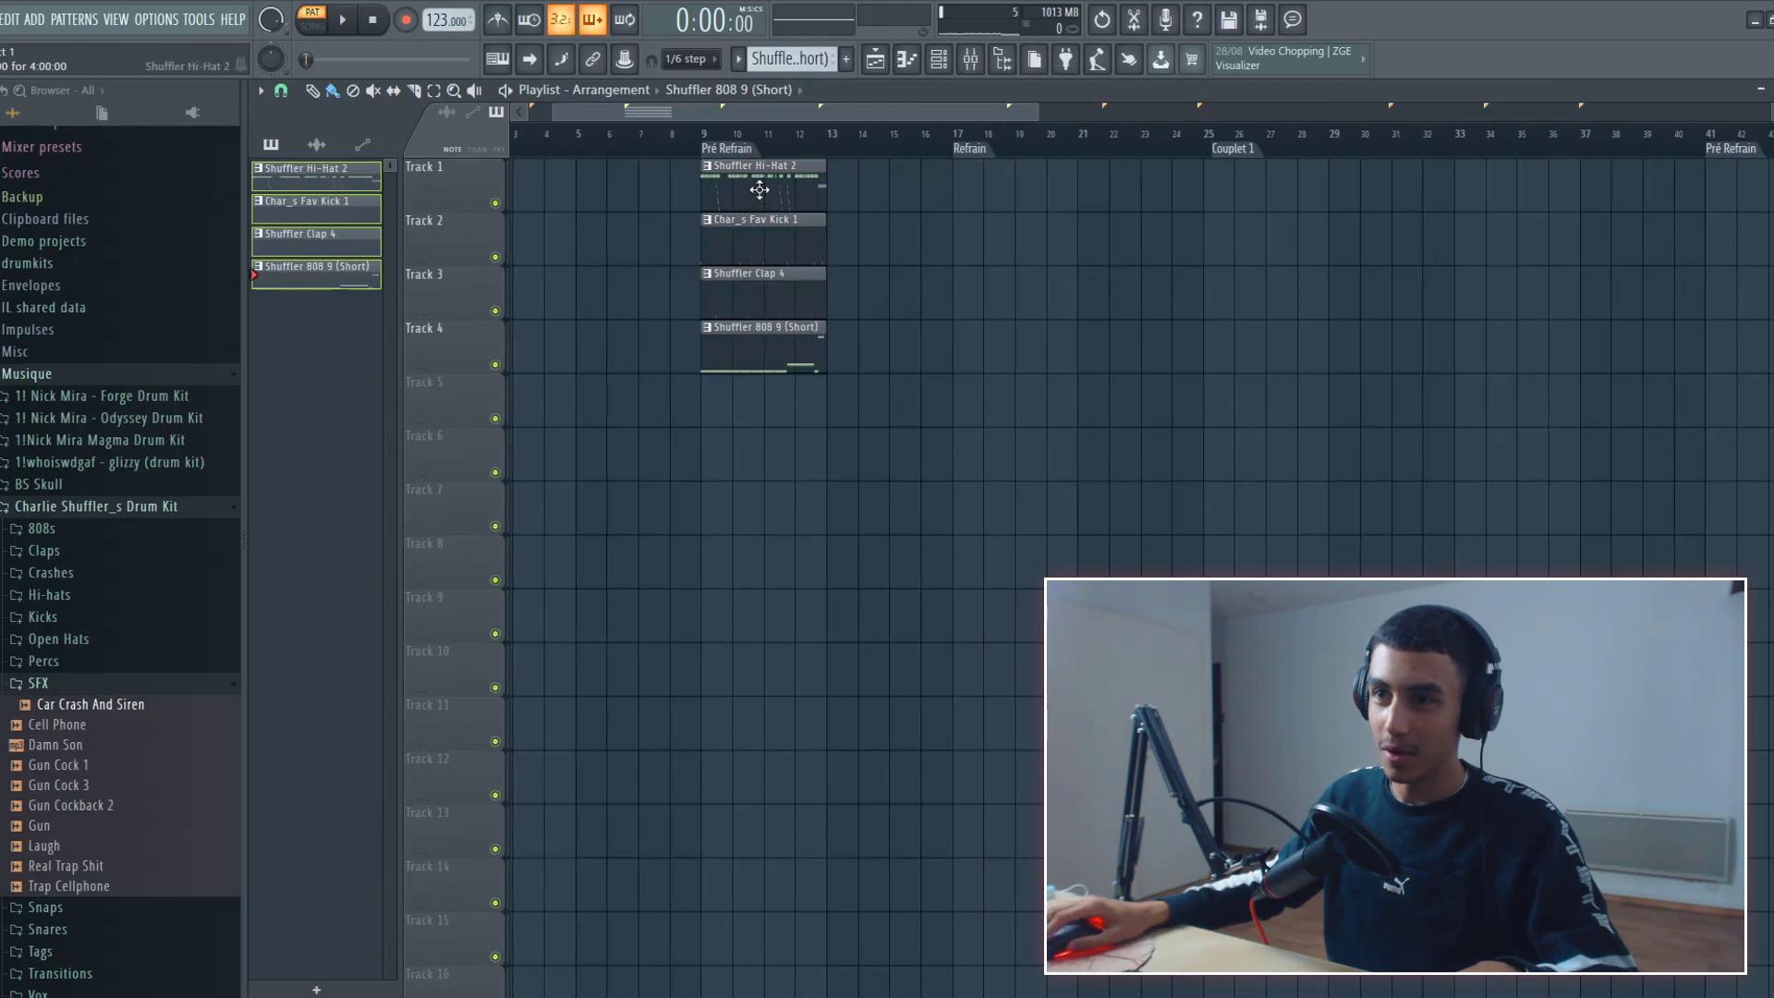
left_click_drag(760, 190, 519, 187)
key("ctrl+b")
left_click(593, 135)
scroll(515, 198, "left", 2)
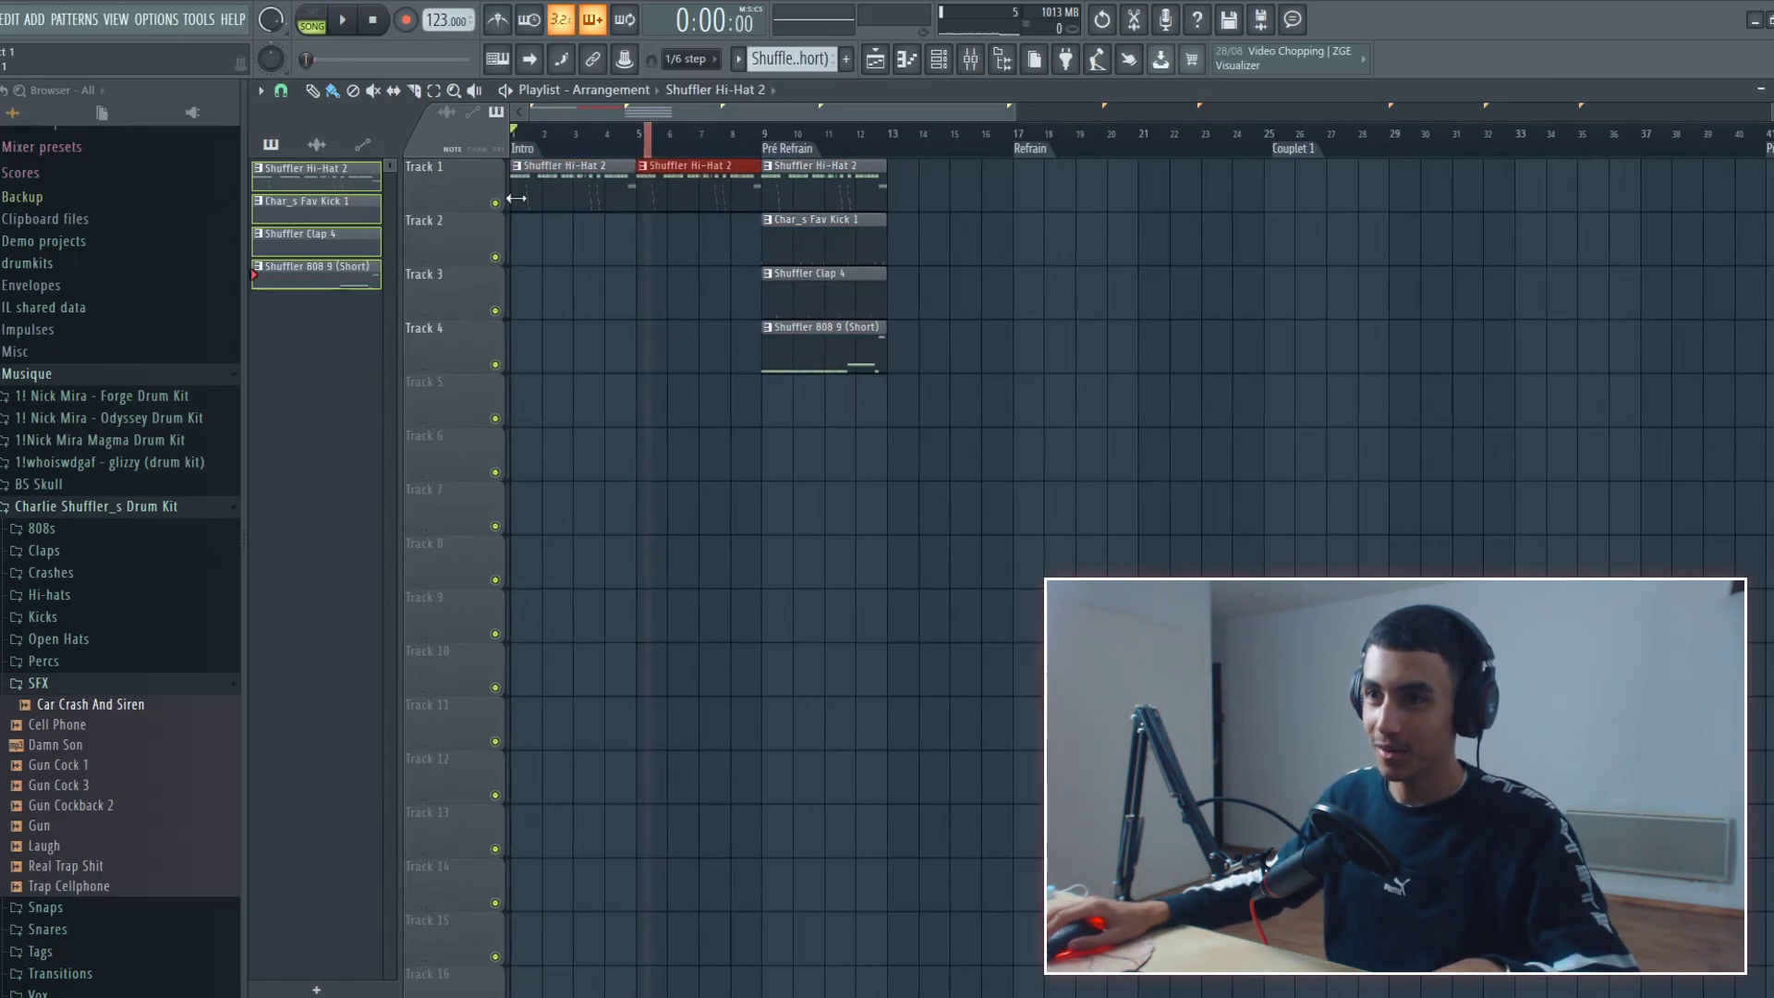
left_click(565, 130)
left_click_drag(767, 299, 518, 300)
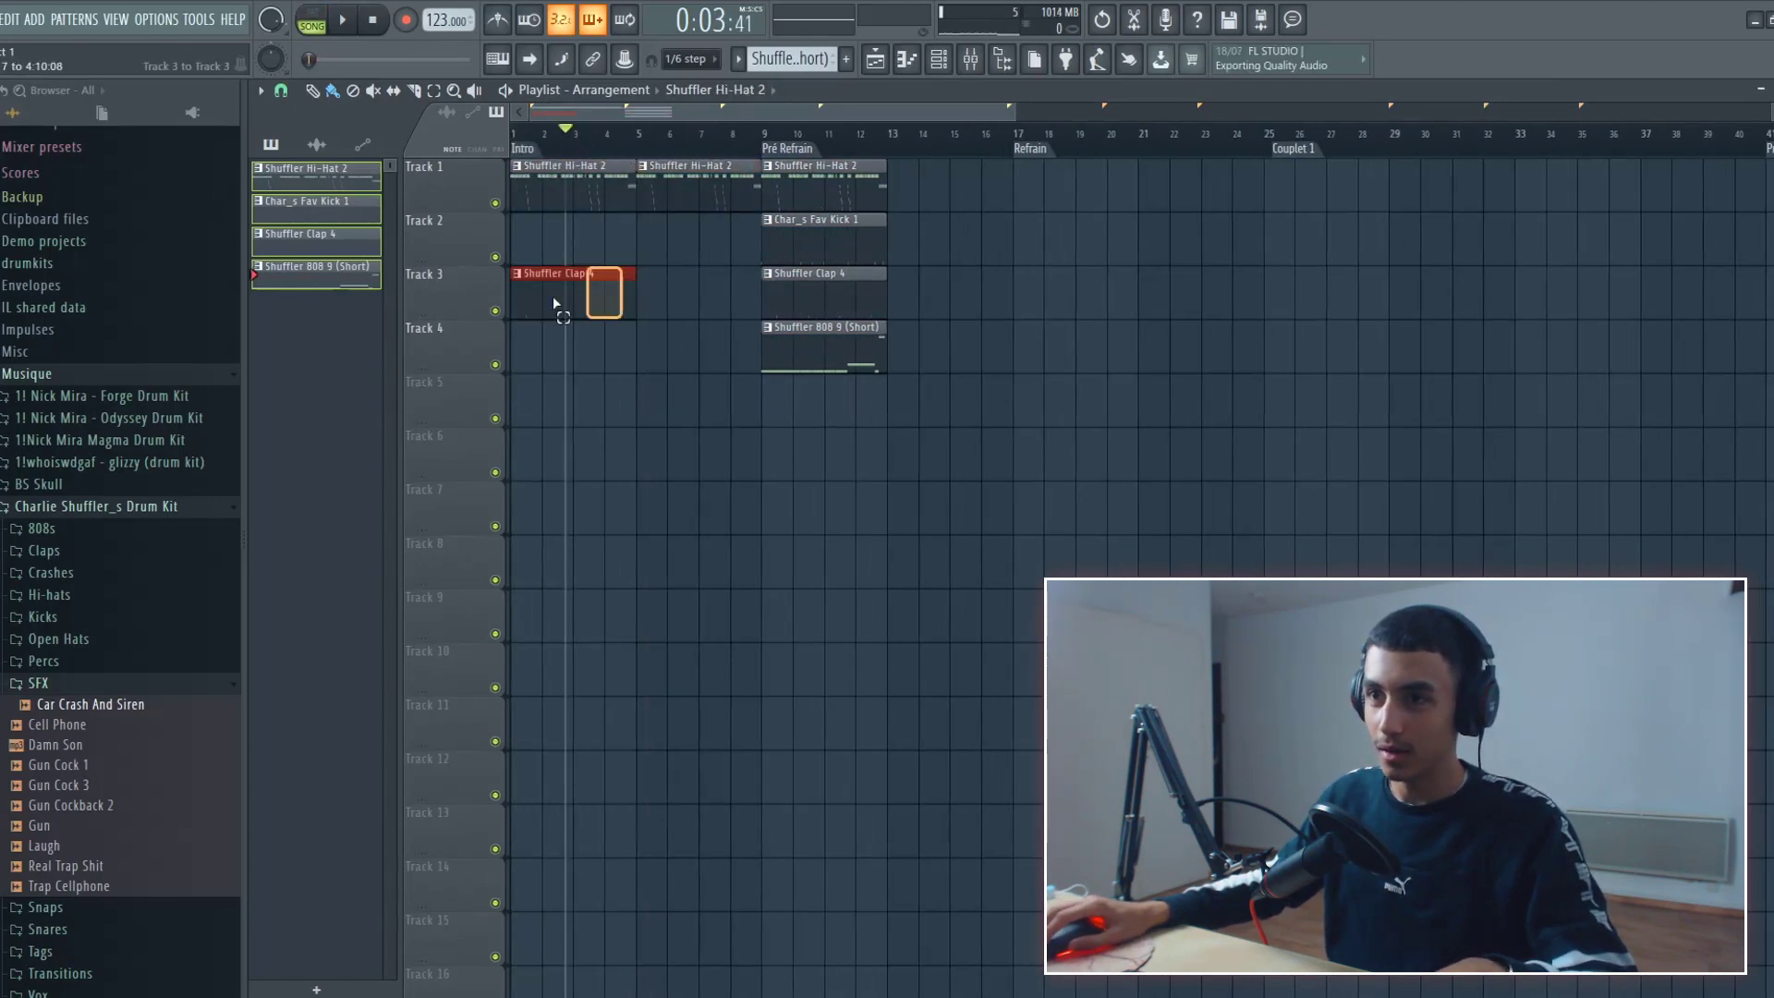
key("ctrl+b")
left_click(638, 131)
key("ctrl+d")
Add the Car Crash And Siren sample to Track 5 at bar 9.
left_click(132, 709)
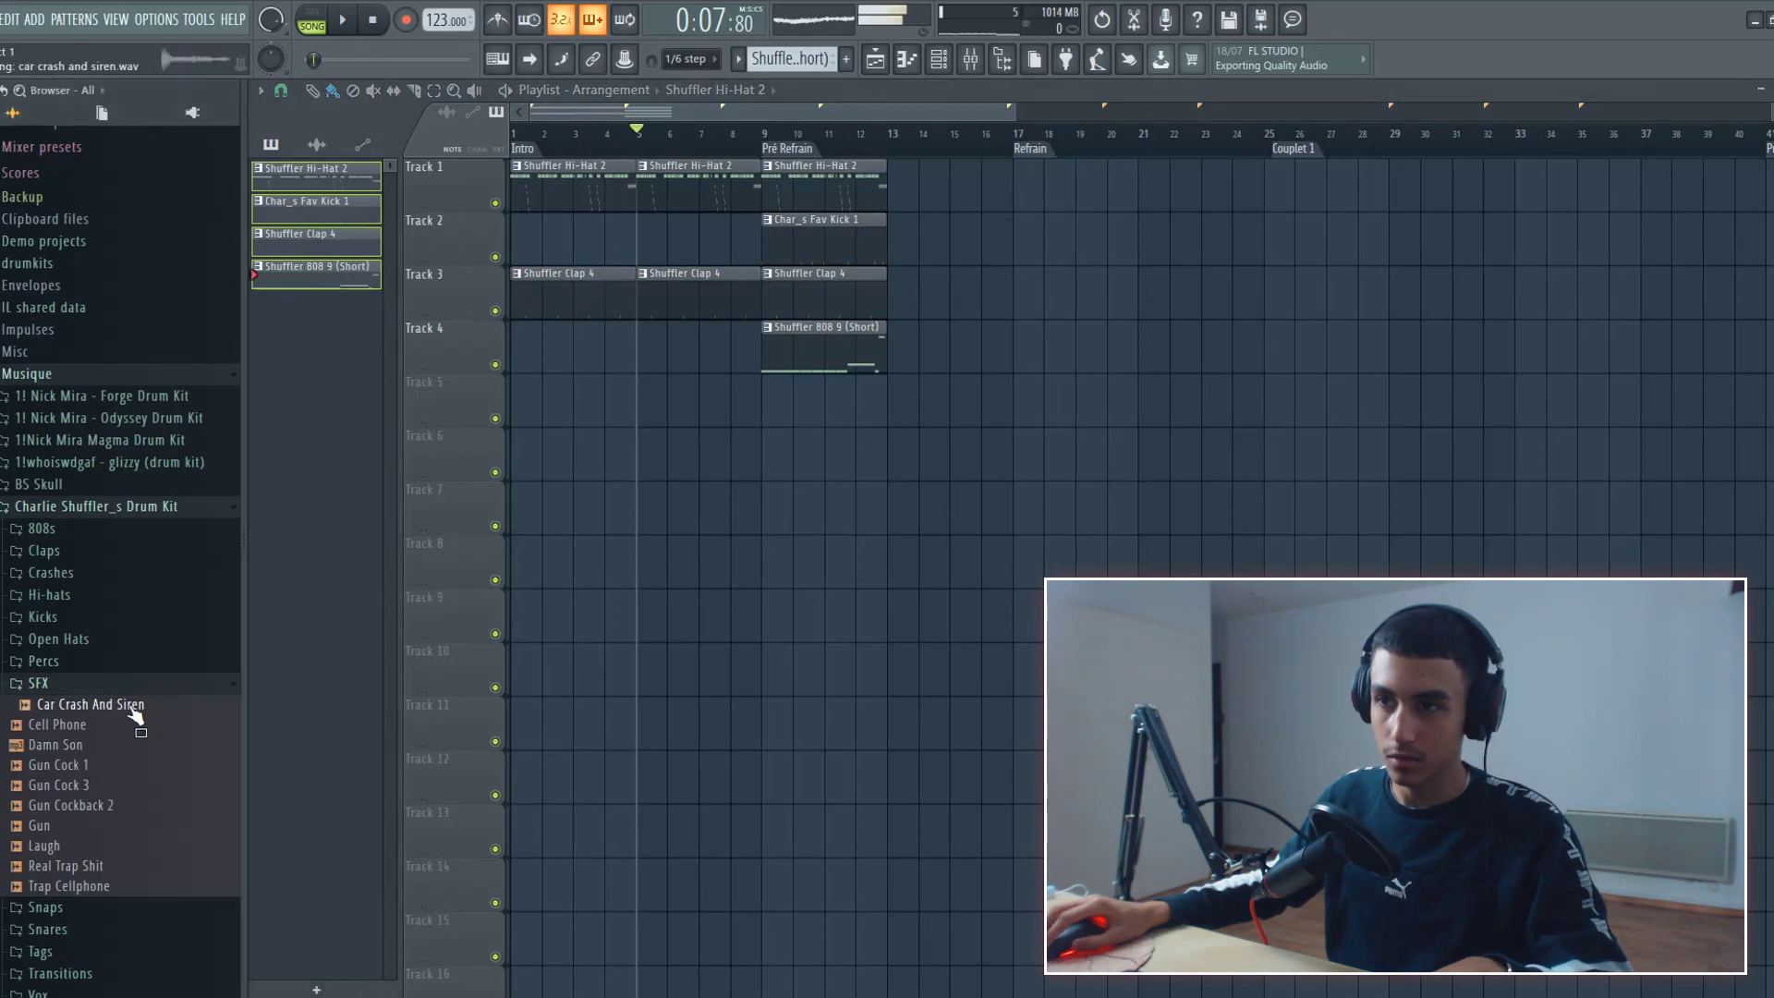
left_click_drag(765, 407, 792, 407)
scroll(792, 408, "up", 5)
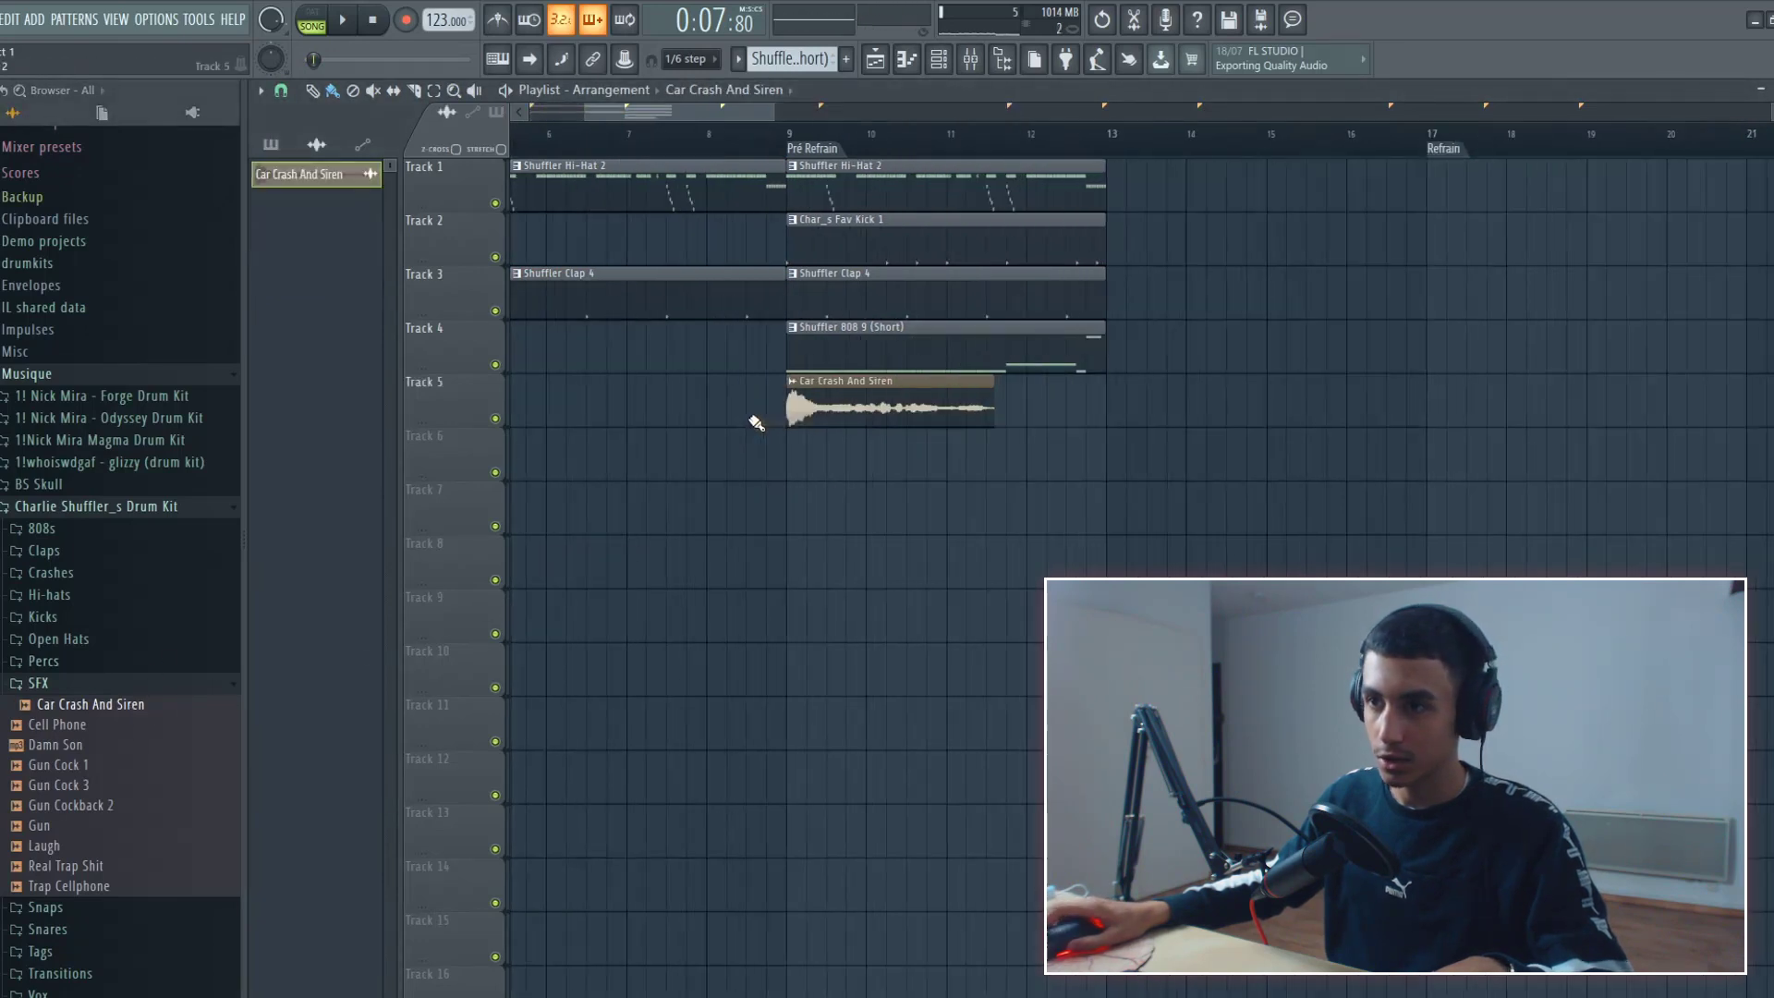
Fit the Car Crash And Siren clip to the project tempo.
left_click(791, 380)
left_click(975, 508)
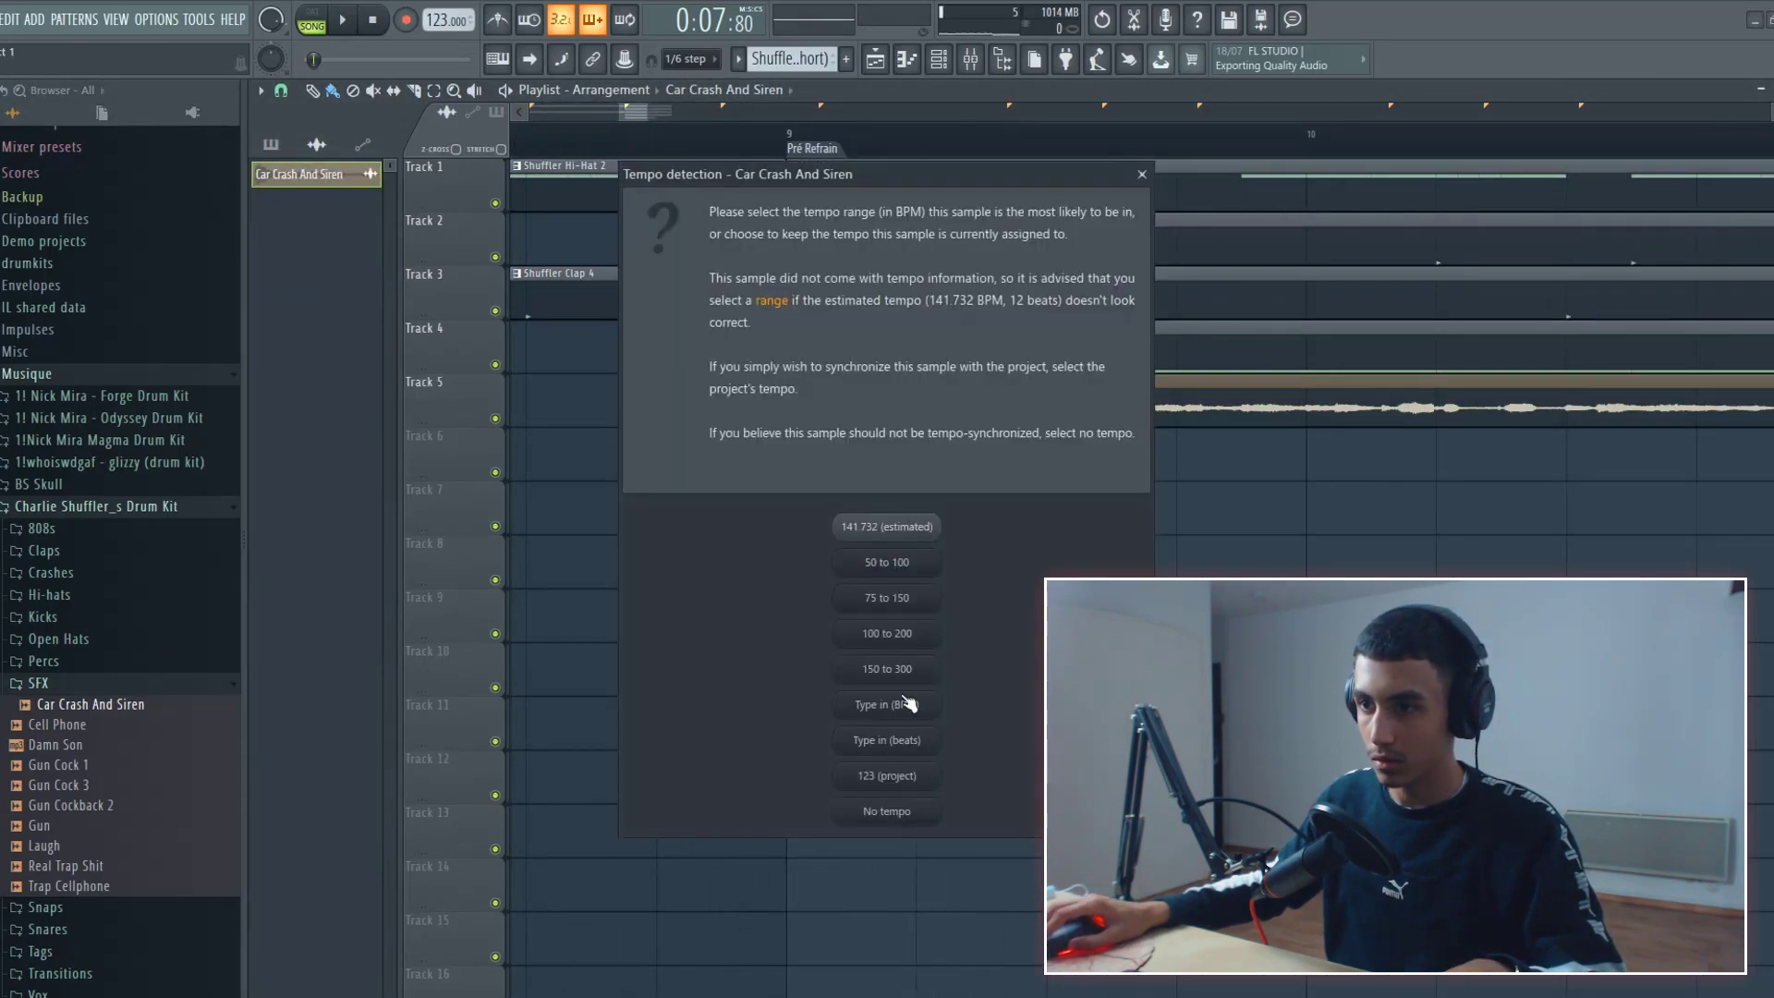
left_click(901, 632)
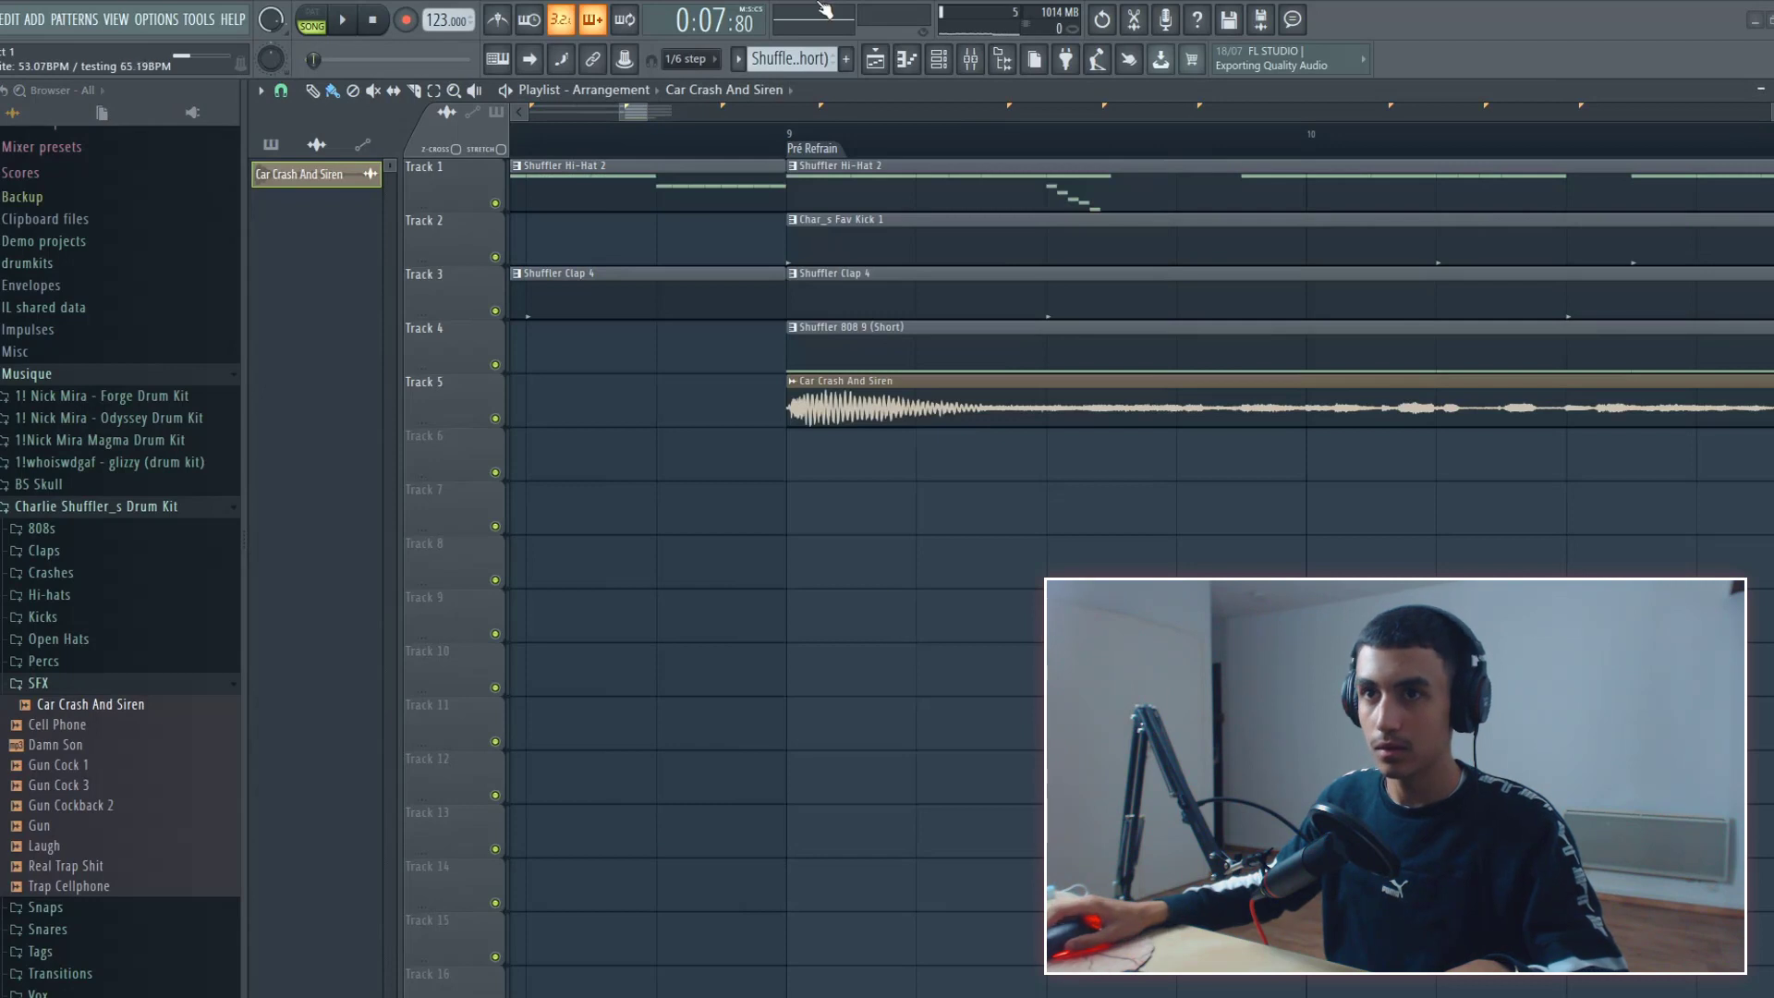
Play from just before the Pré Refrain and open the Car Crash And Siren sample settings.
left_click(687, 131)
key("space")
scroll(891, 419, "down", 3)
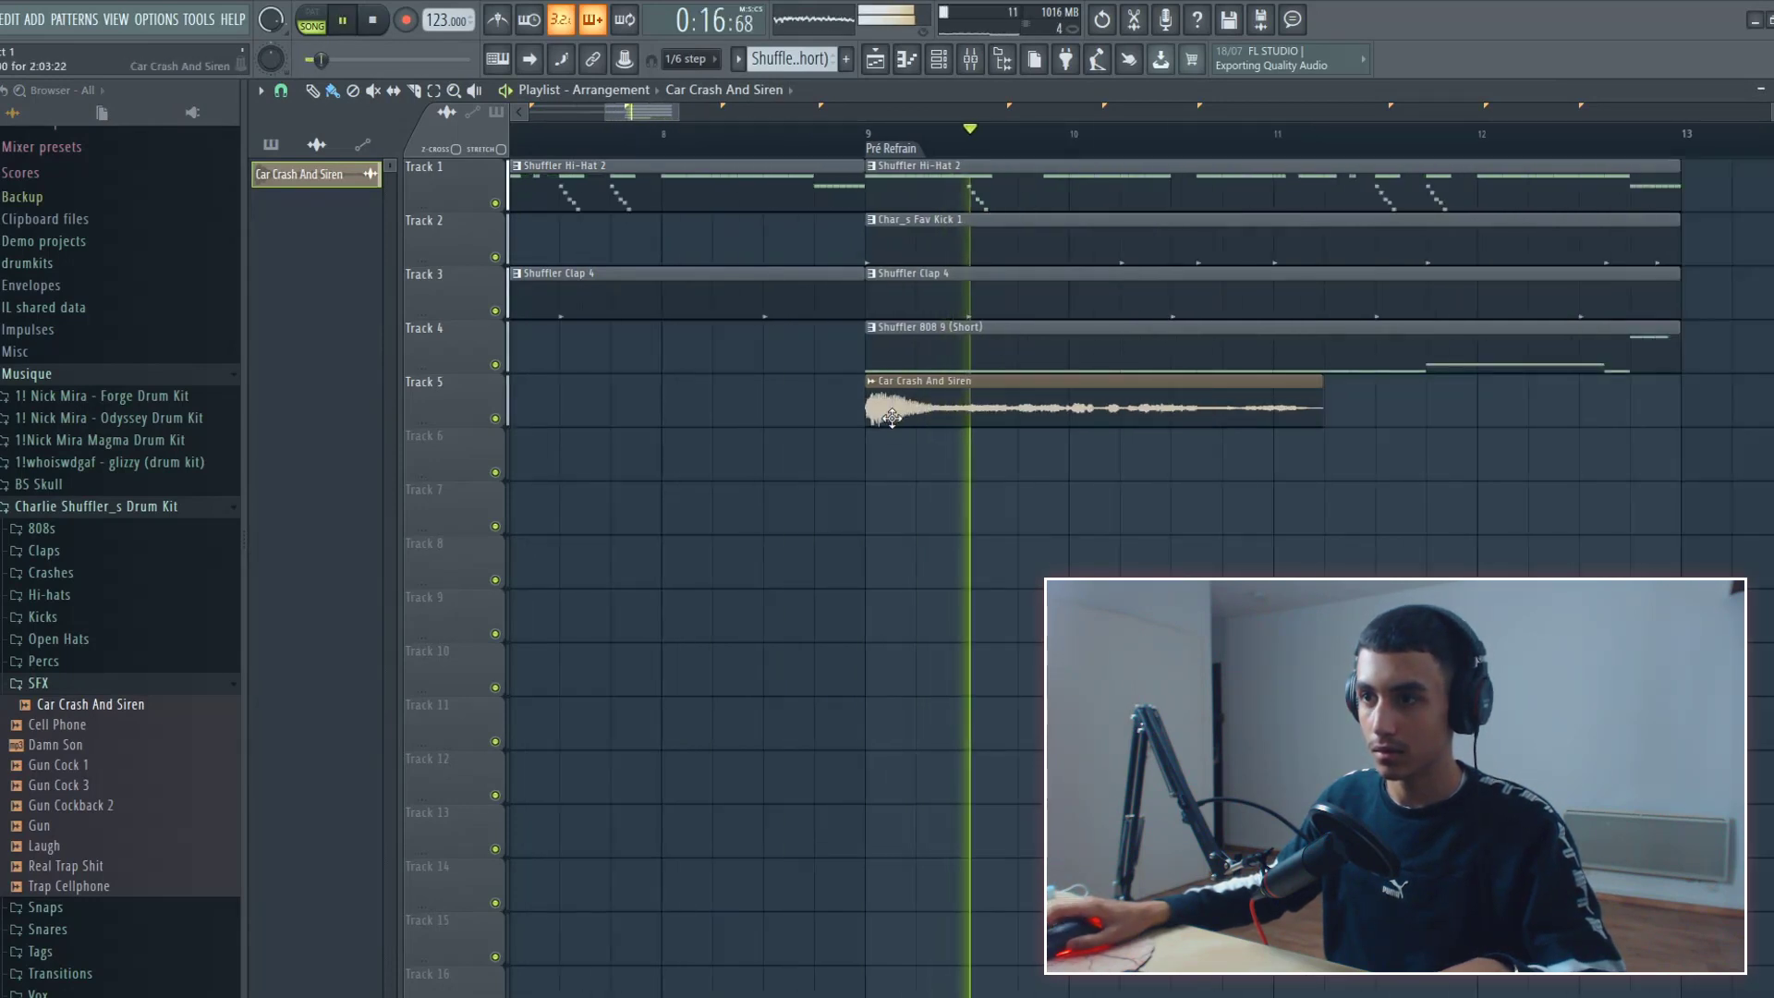
scroll(891, 416, "down", 2)
double_click(892, 416)
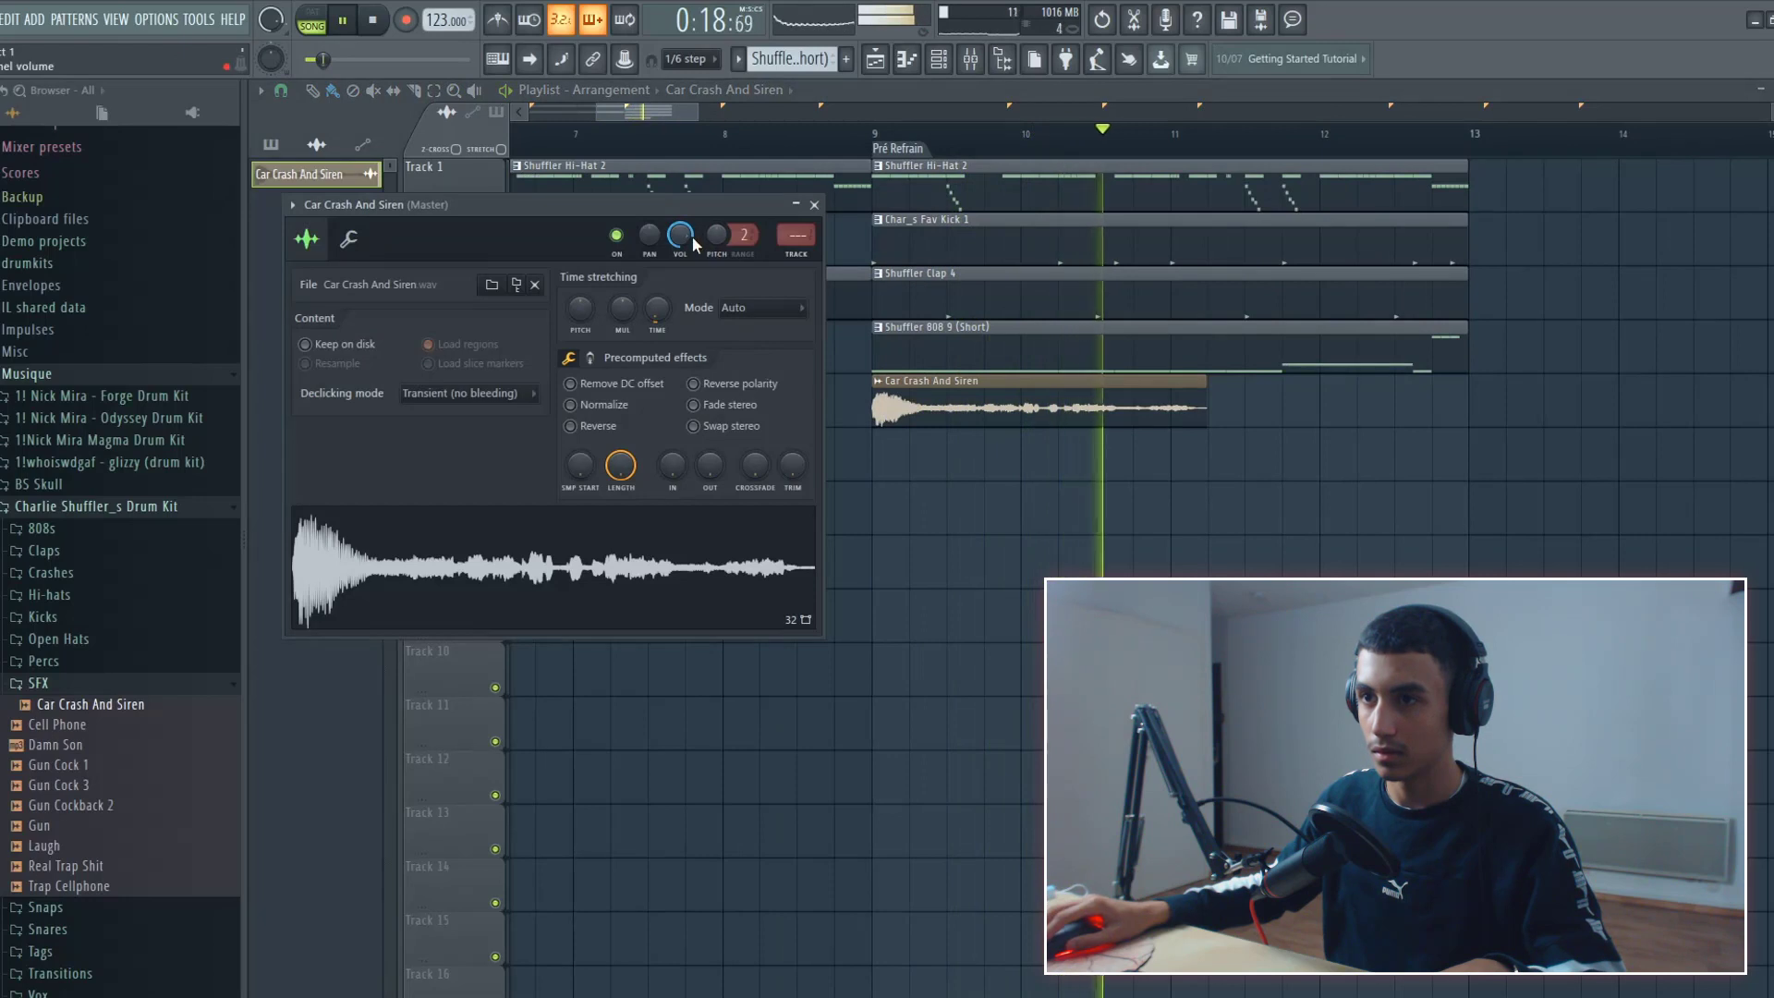
left_click(792, 134)
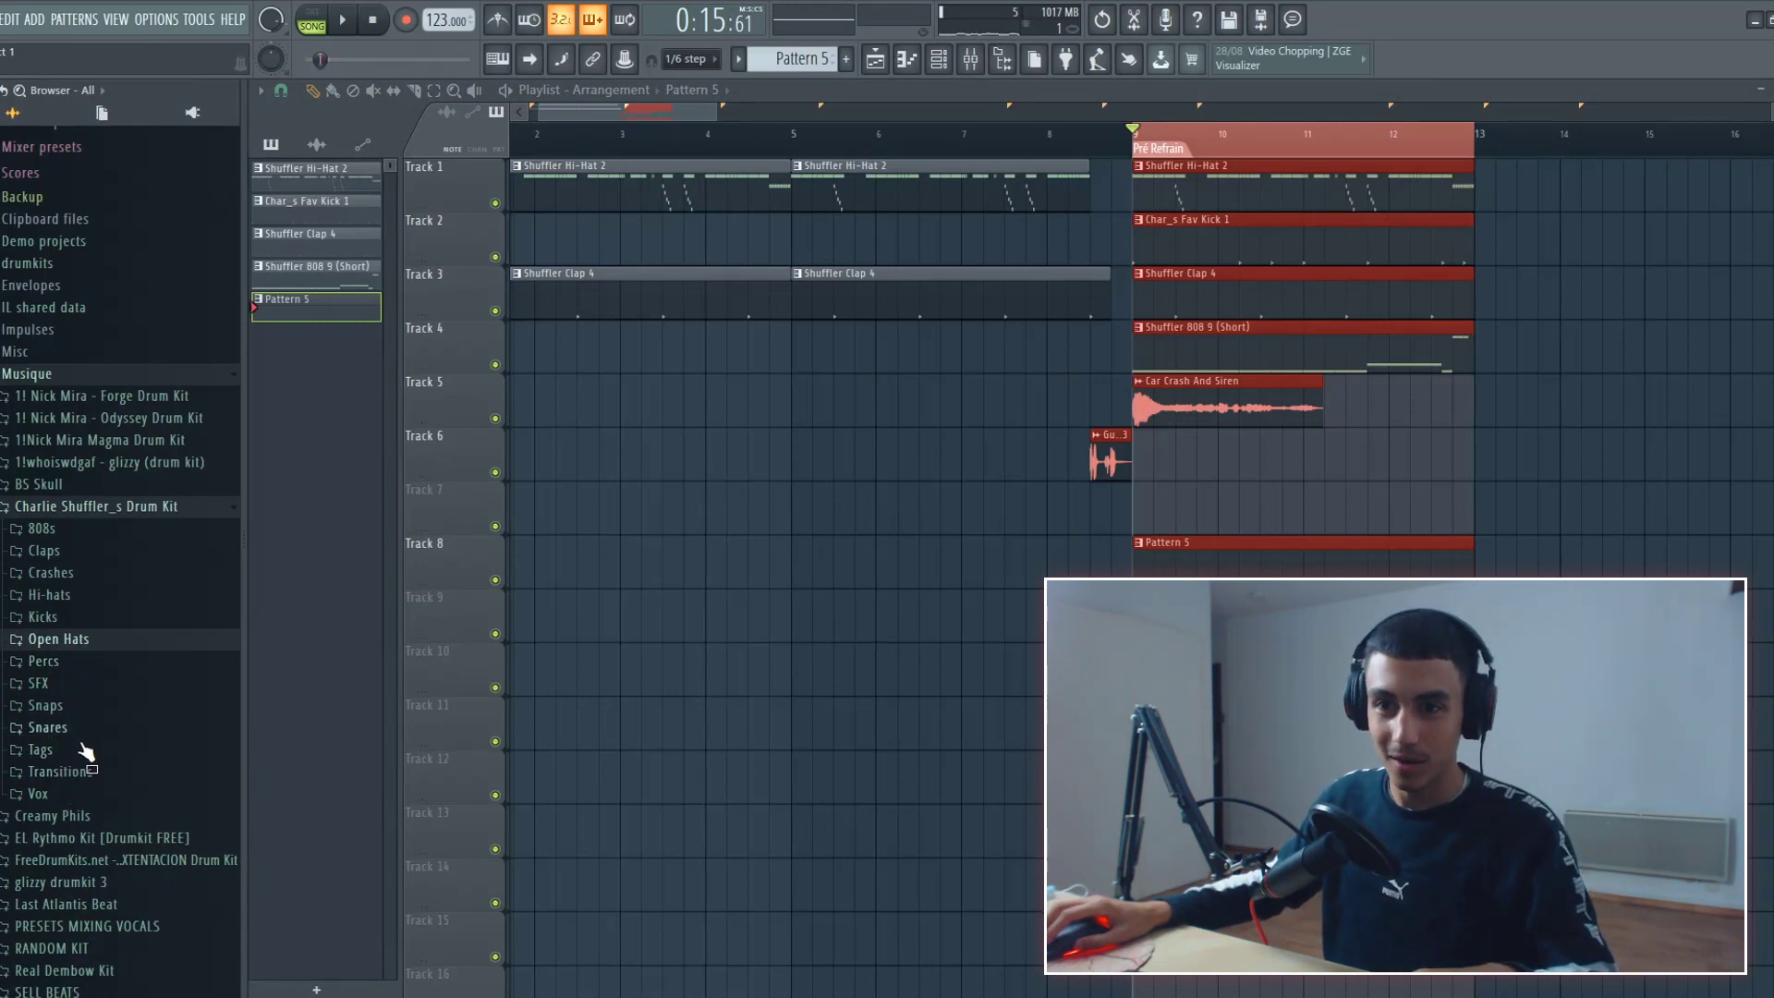
Add Transition 1 from the Transitions folder as a new channel in Pattern 5.
left_click(88, 776)
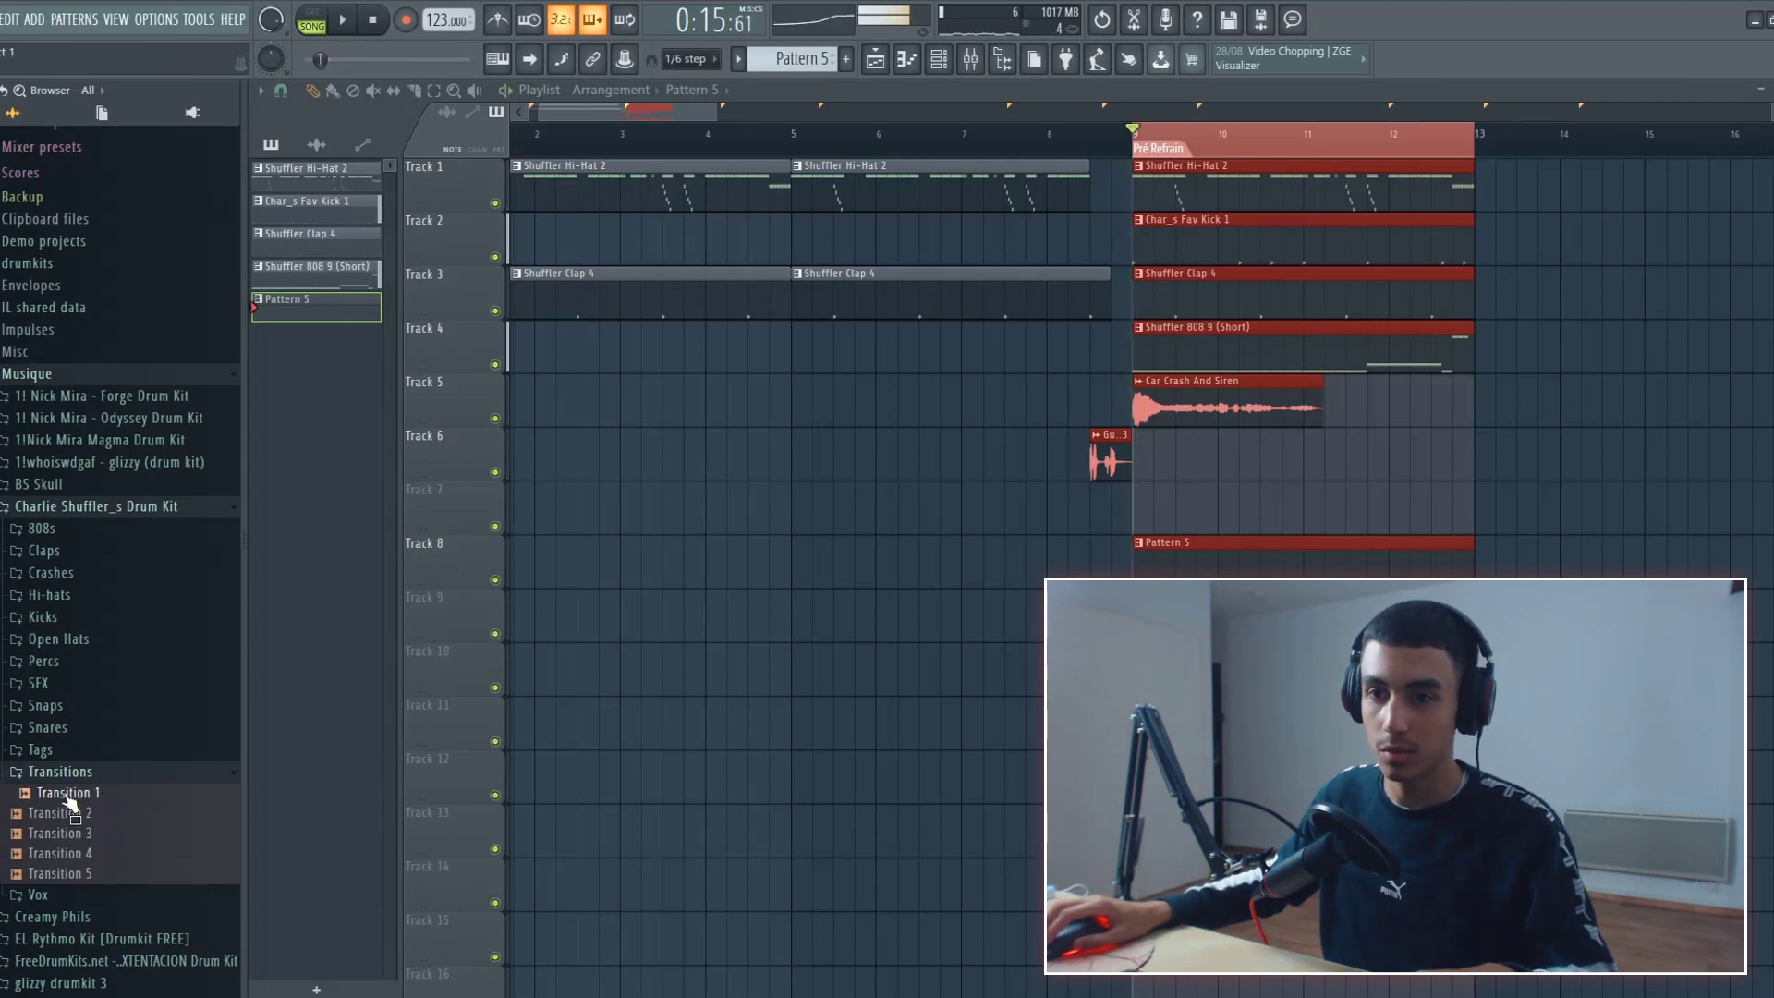
left_click(946, 62)
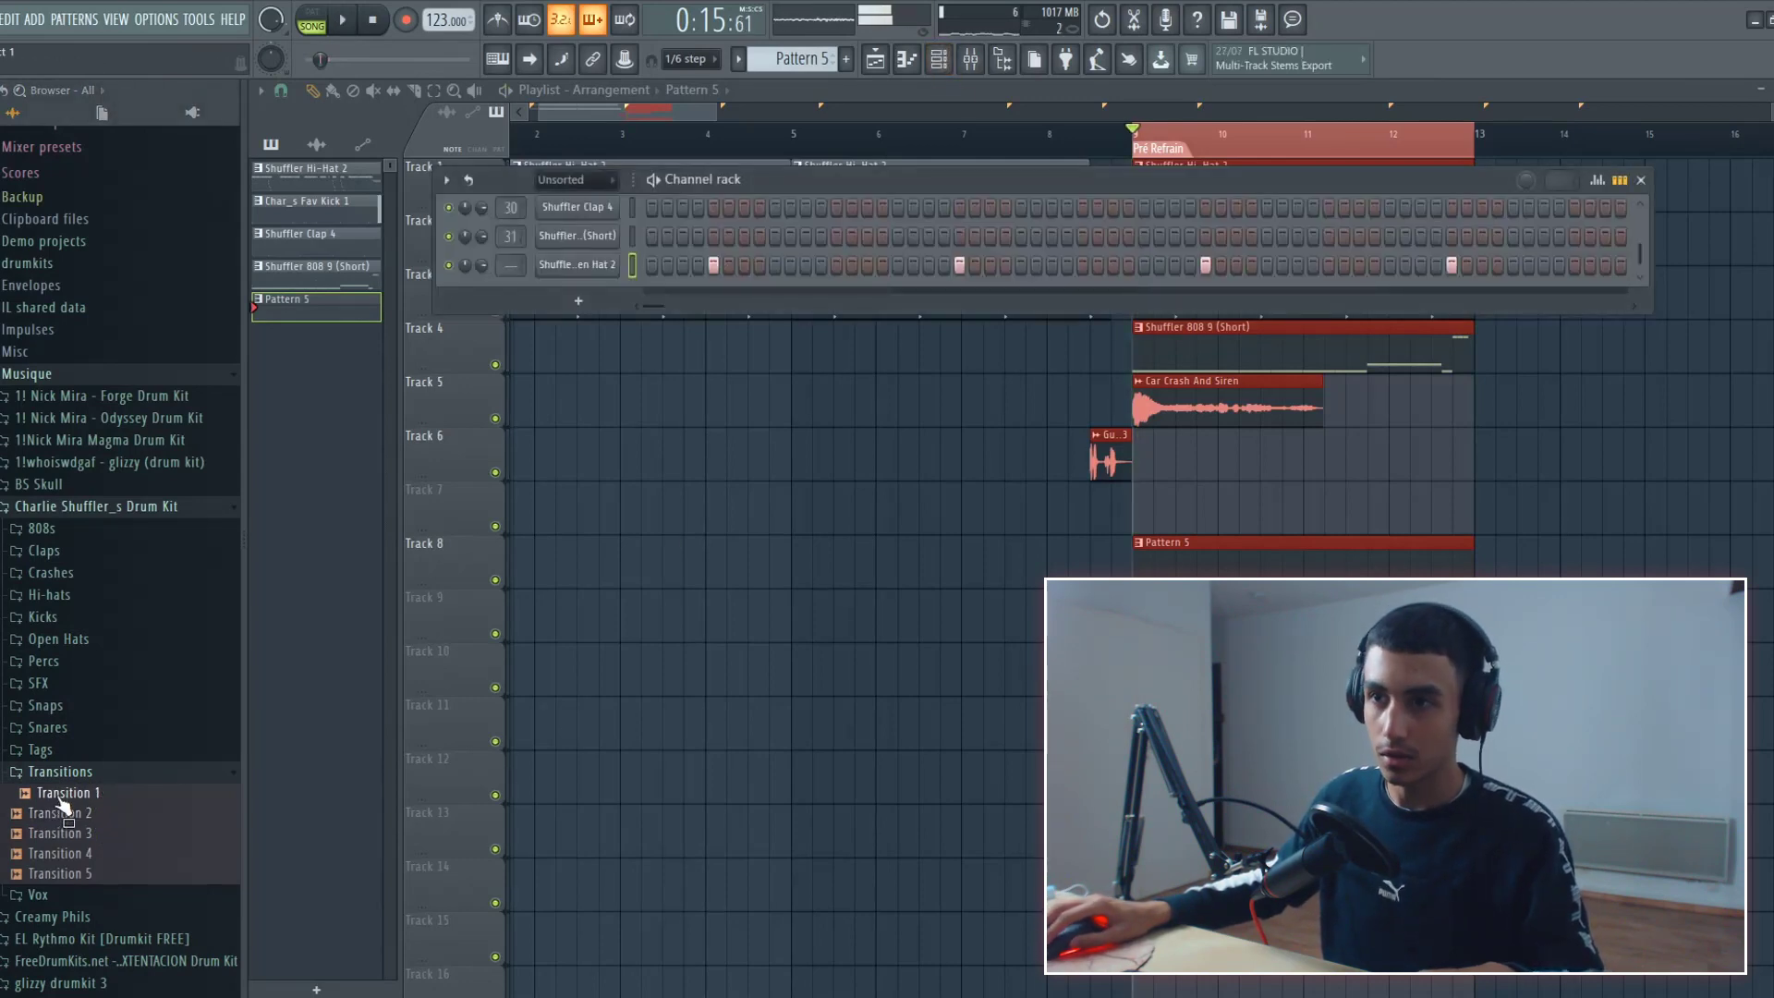
left_click_drag(61, 805, 600, 284)
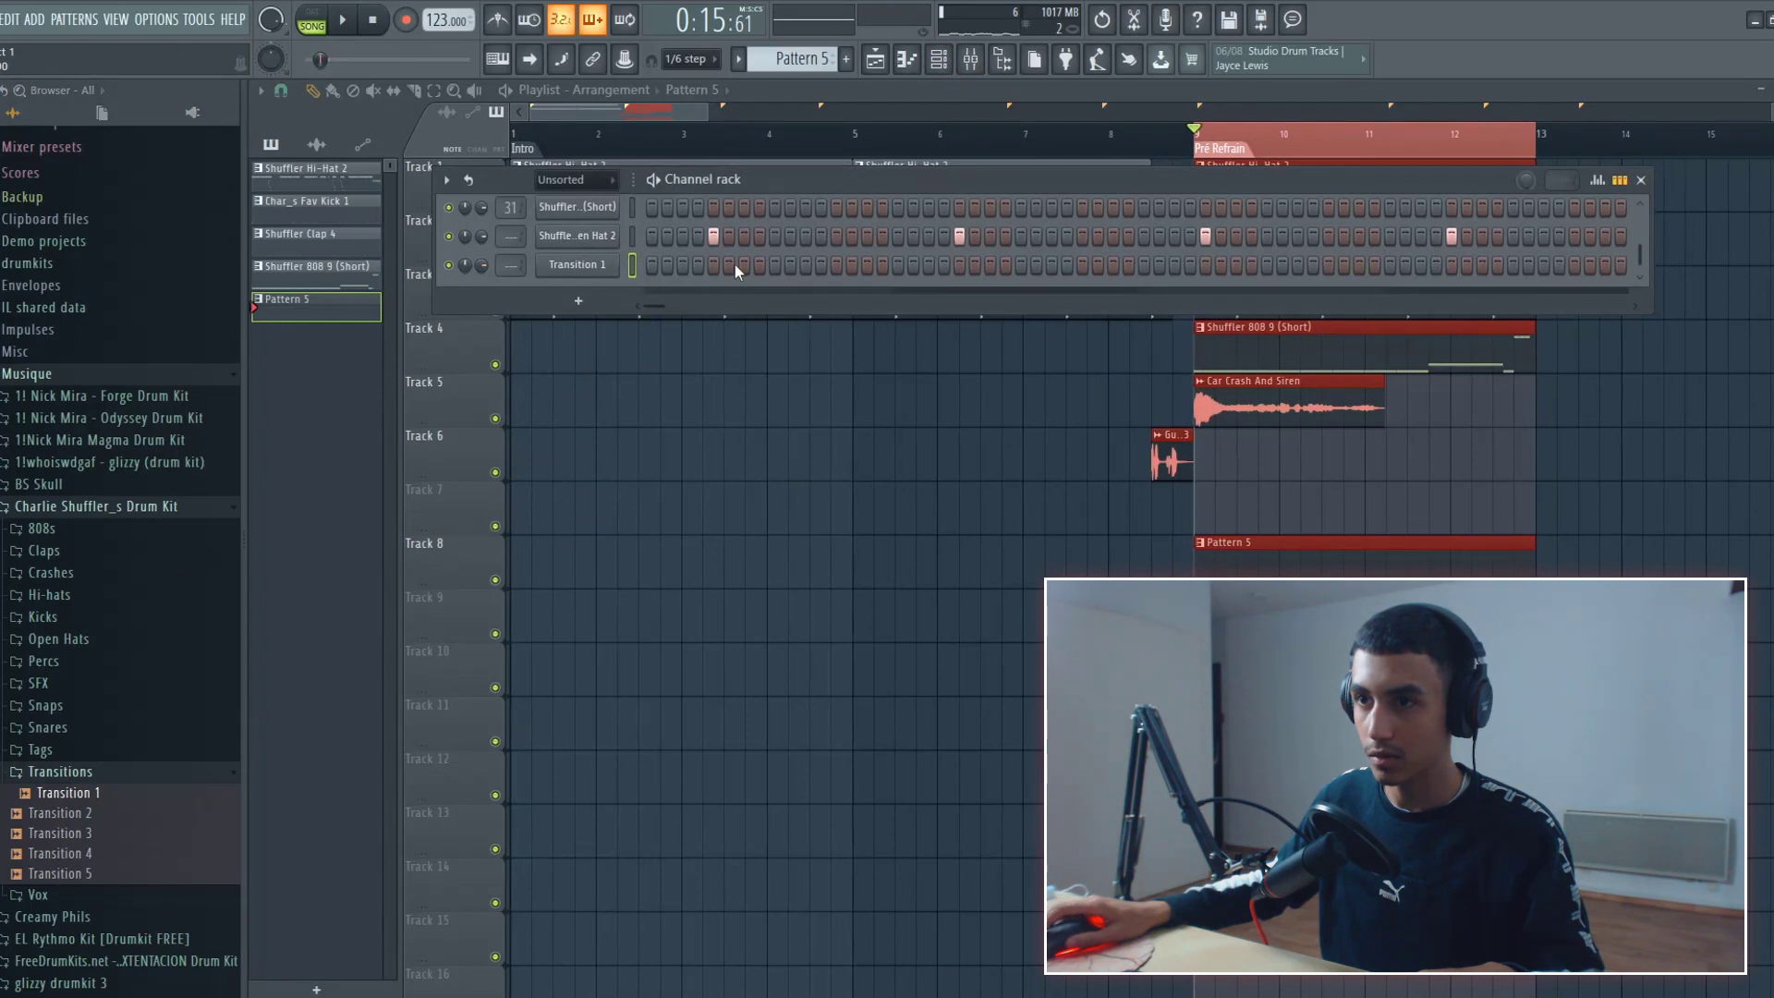
Check Transition 1's instrument and envelope settings, then open it in the piano roll.
left_click(600, 257)
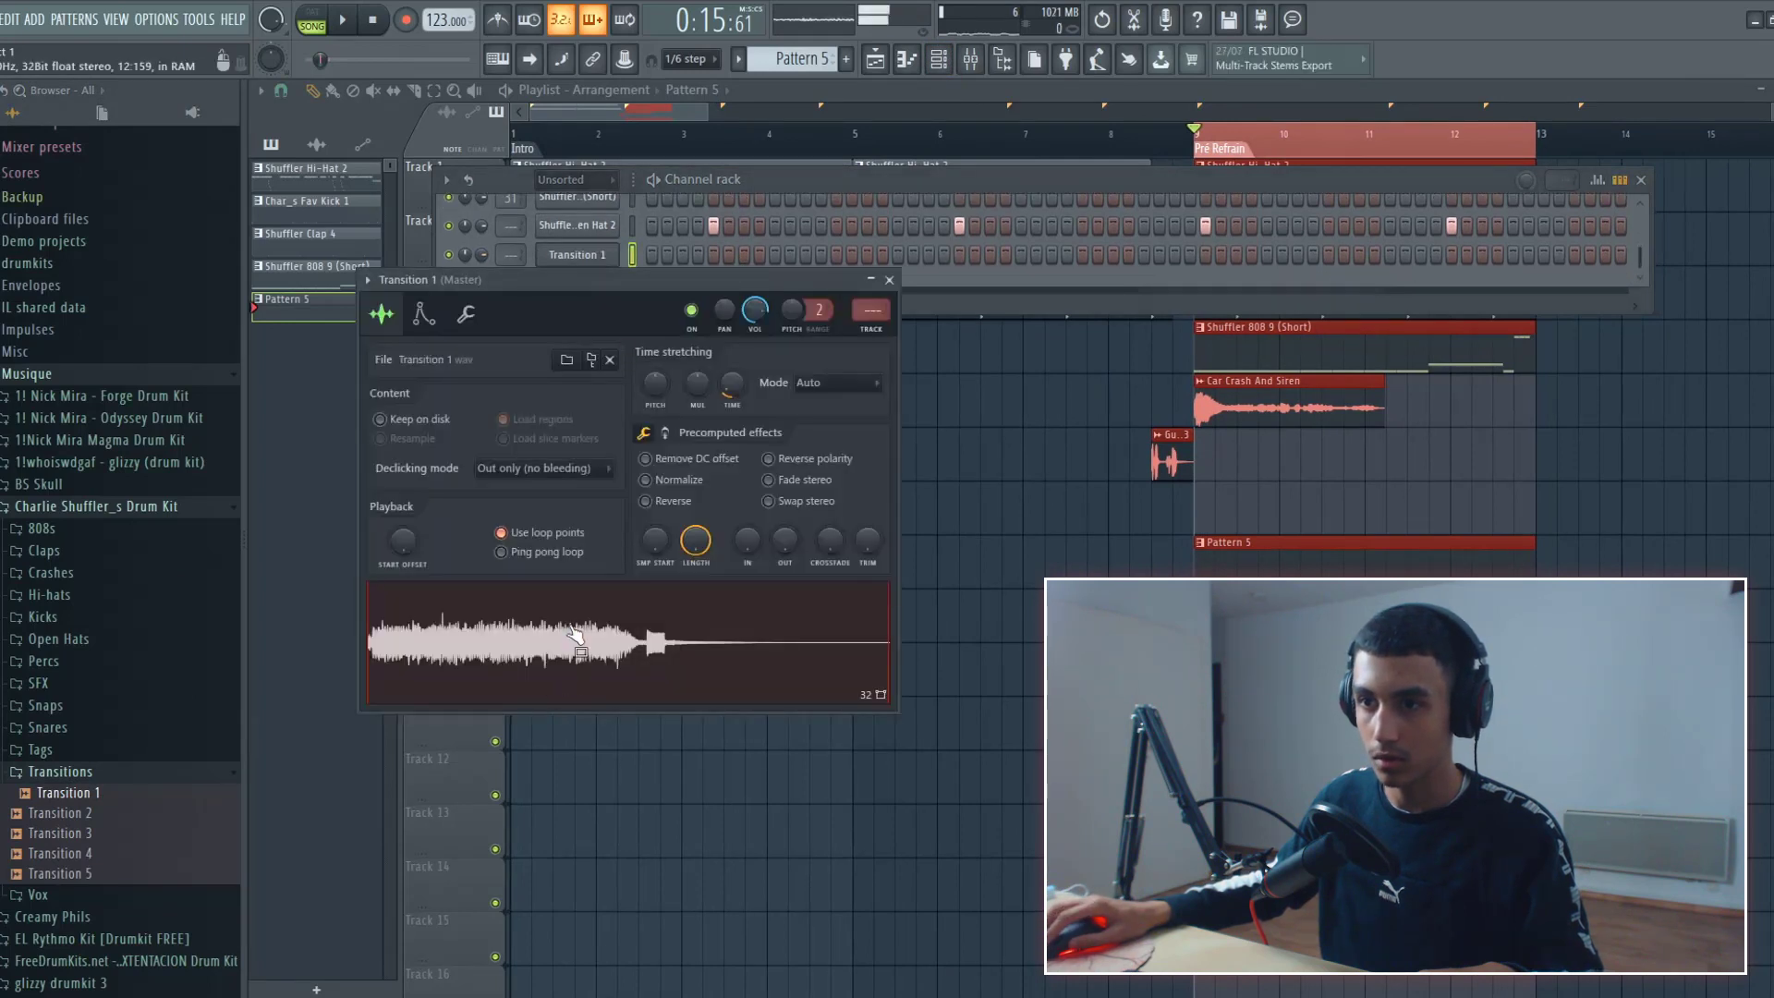
left_click(466, 314)
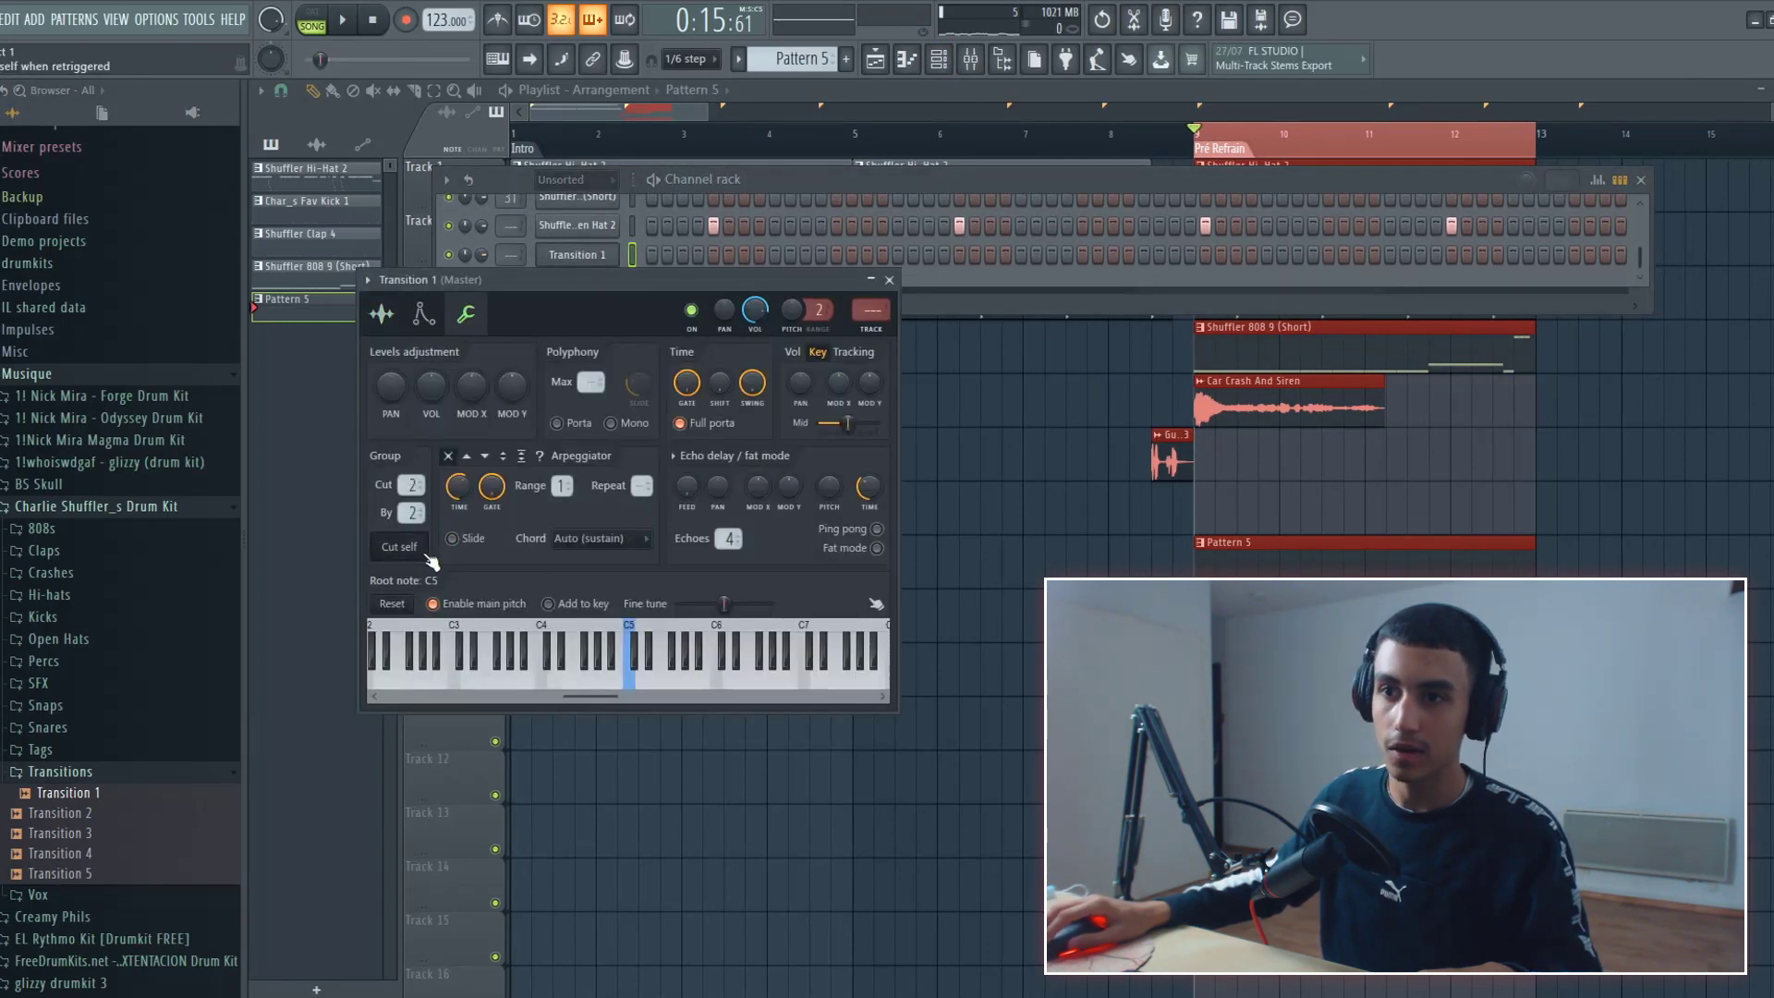
left_click(423, 314)
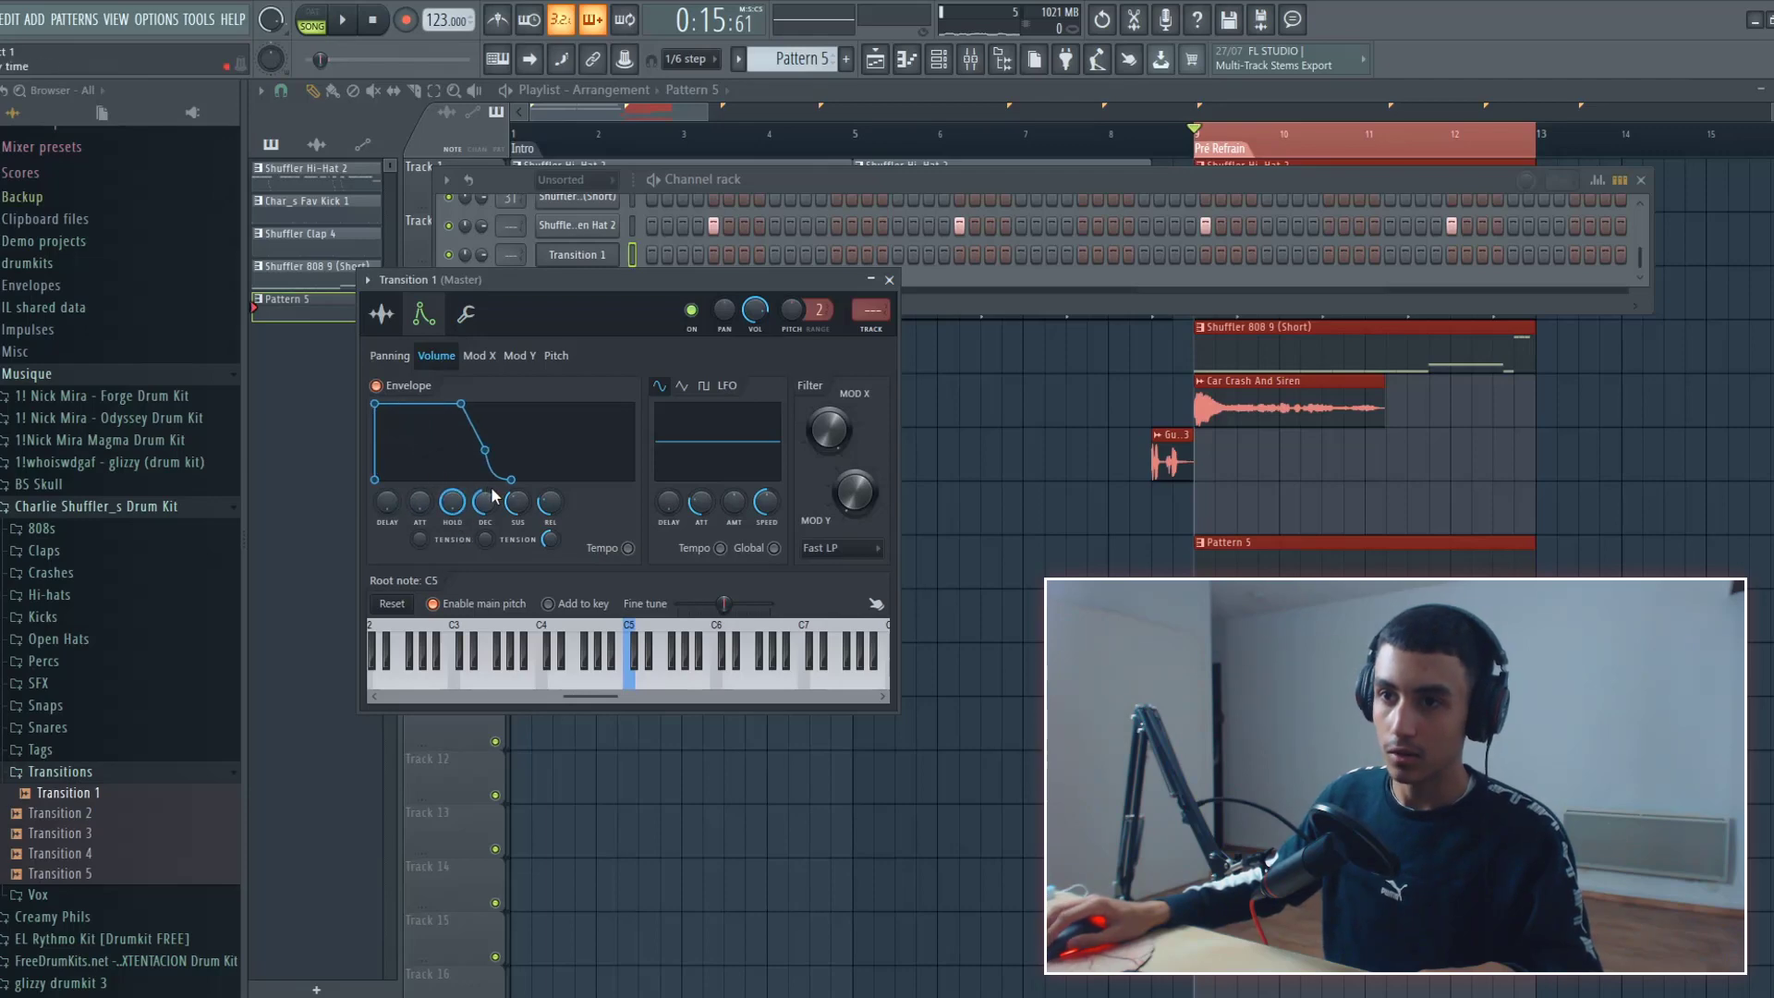
left_click(778, 179)
right_click(616, 254)
left_click(662, 256)
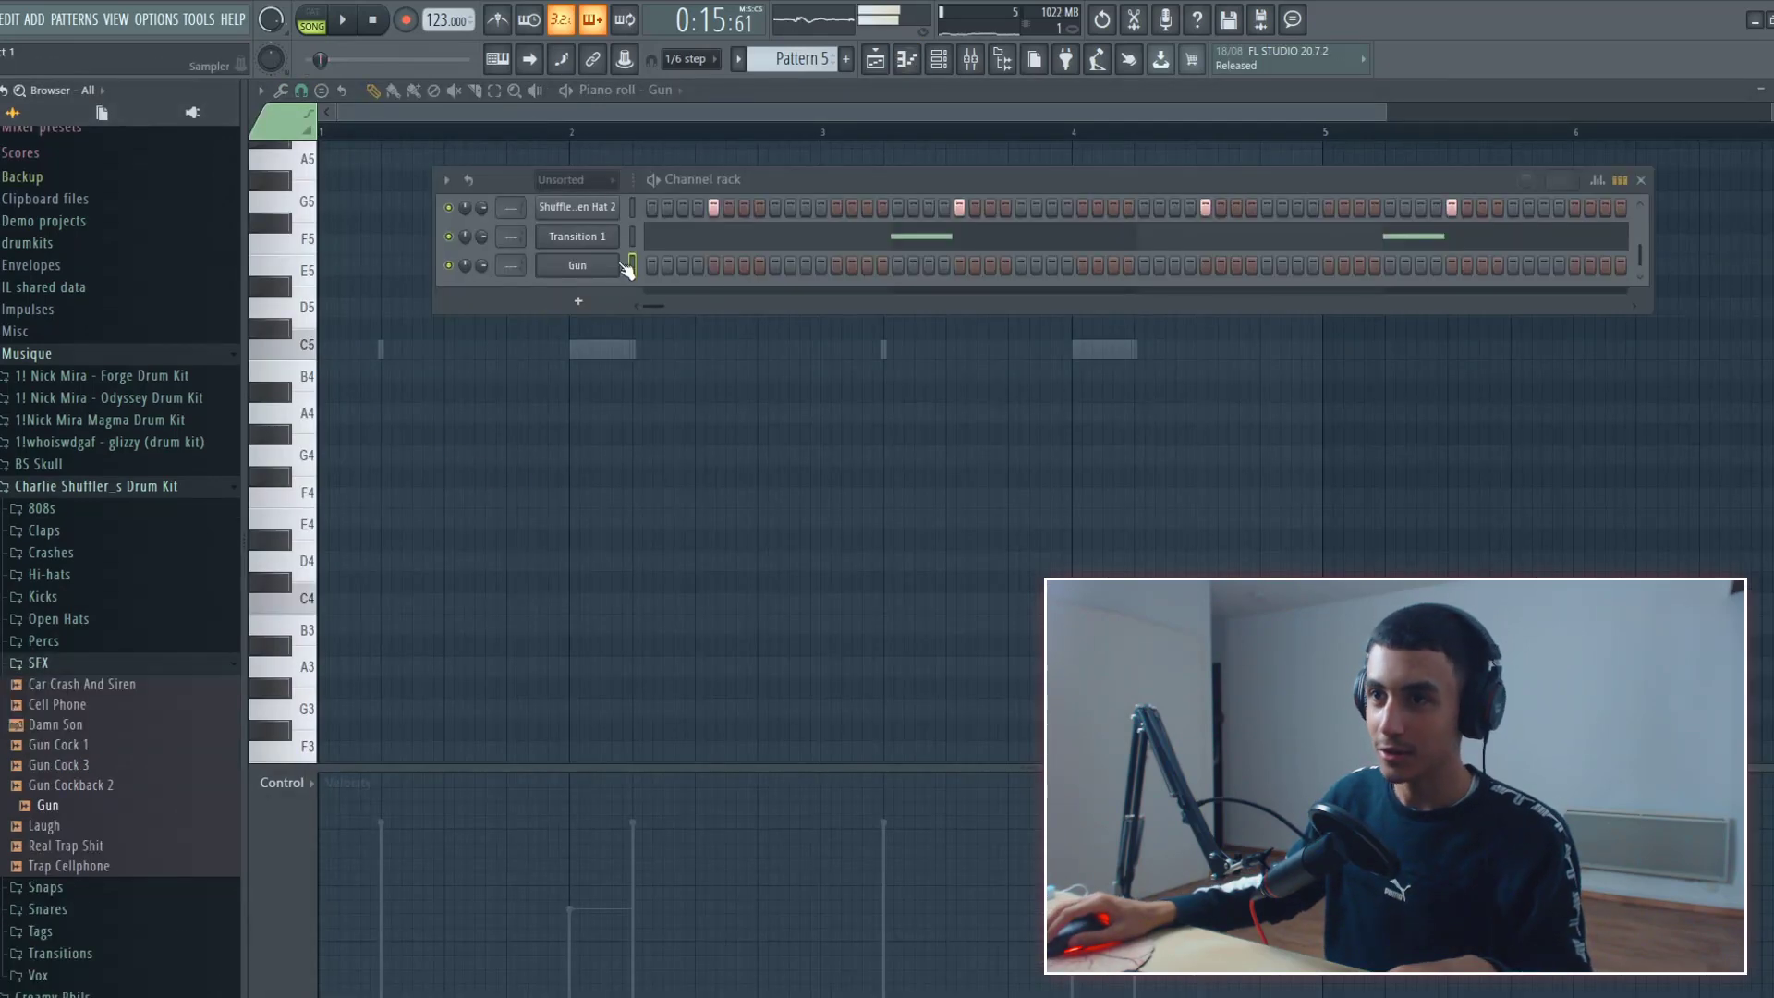
Close and reopen the Gun channel's piano roll, then stop playback.
right_click(596, 266)
right_click(587, 266)
right_click(608, 266)
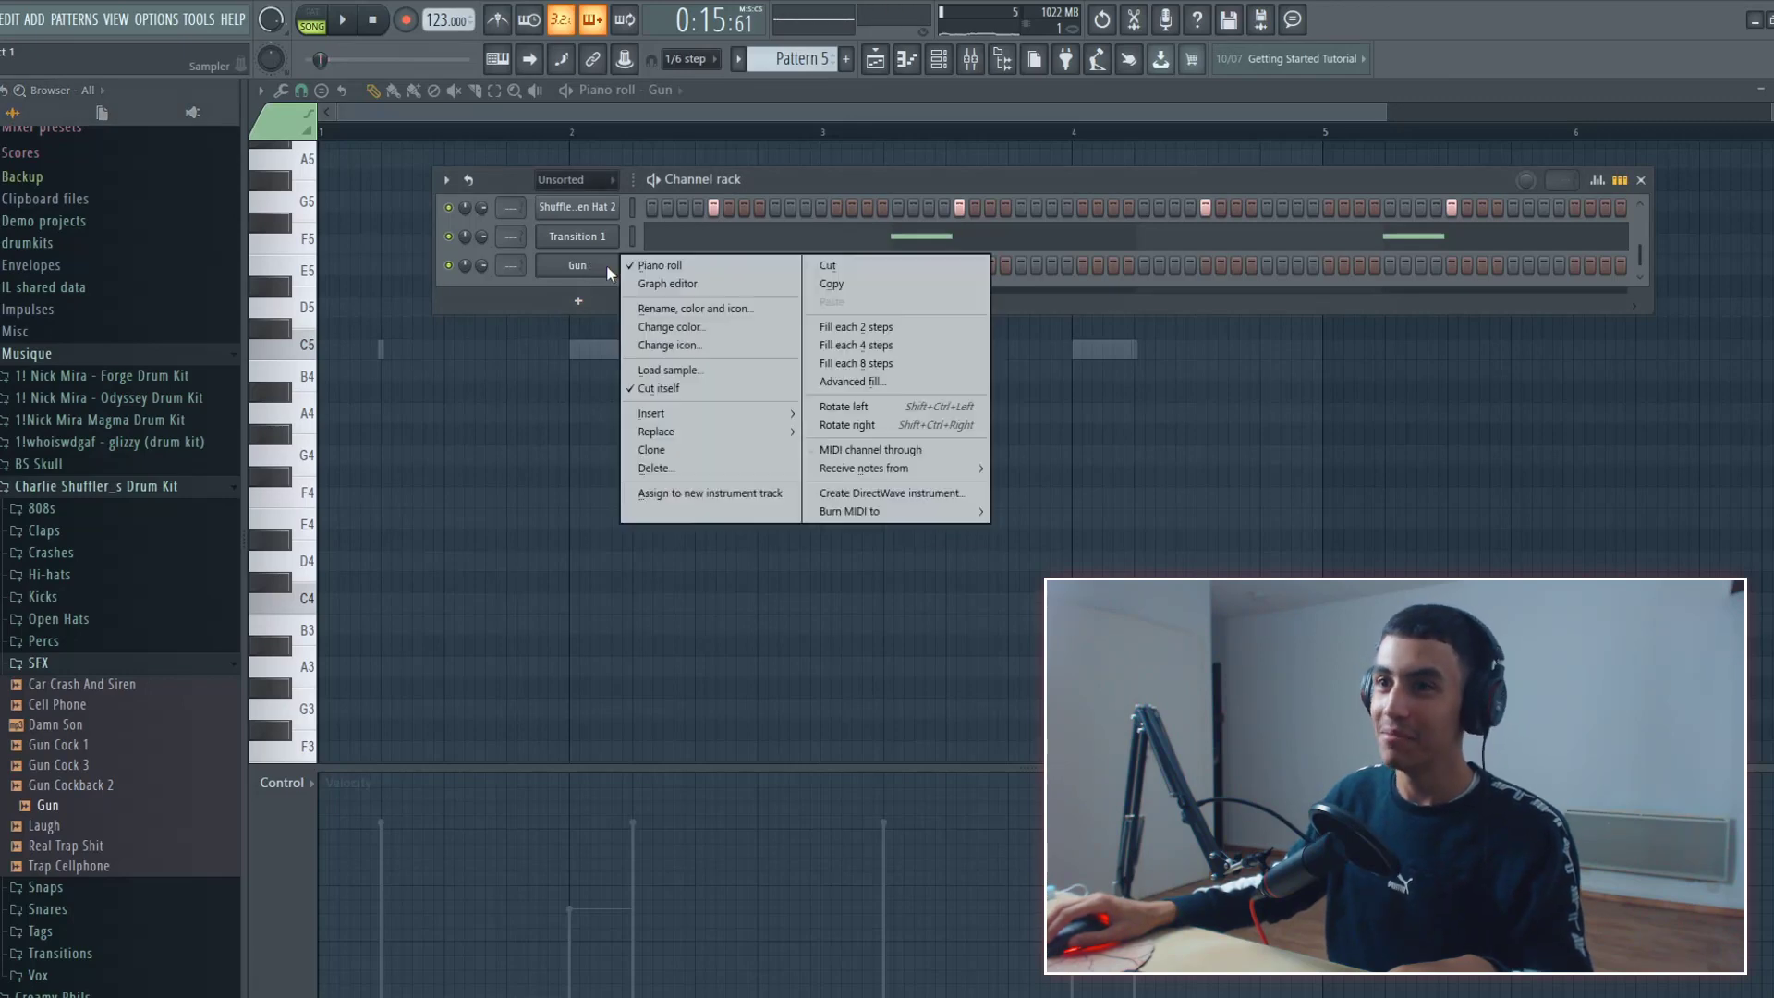
left_click(632, 266)
right_click(597, 271)
left_click(625, 265)
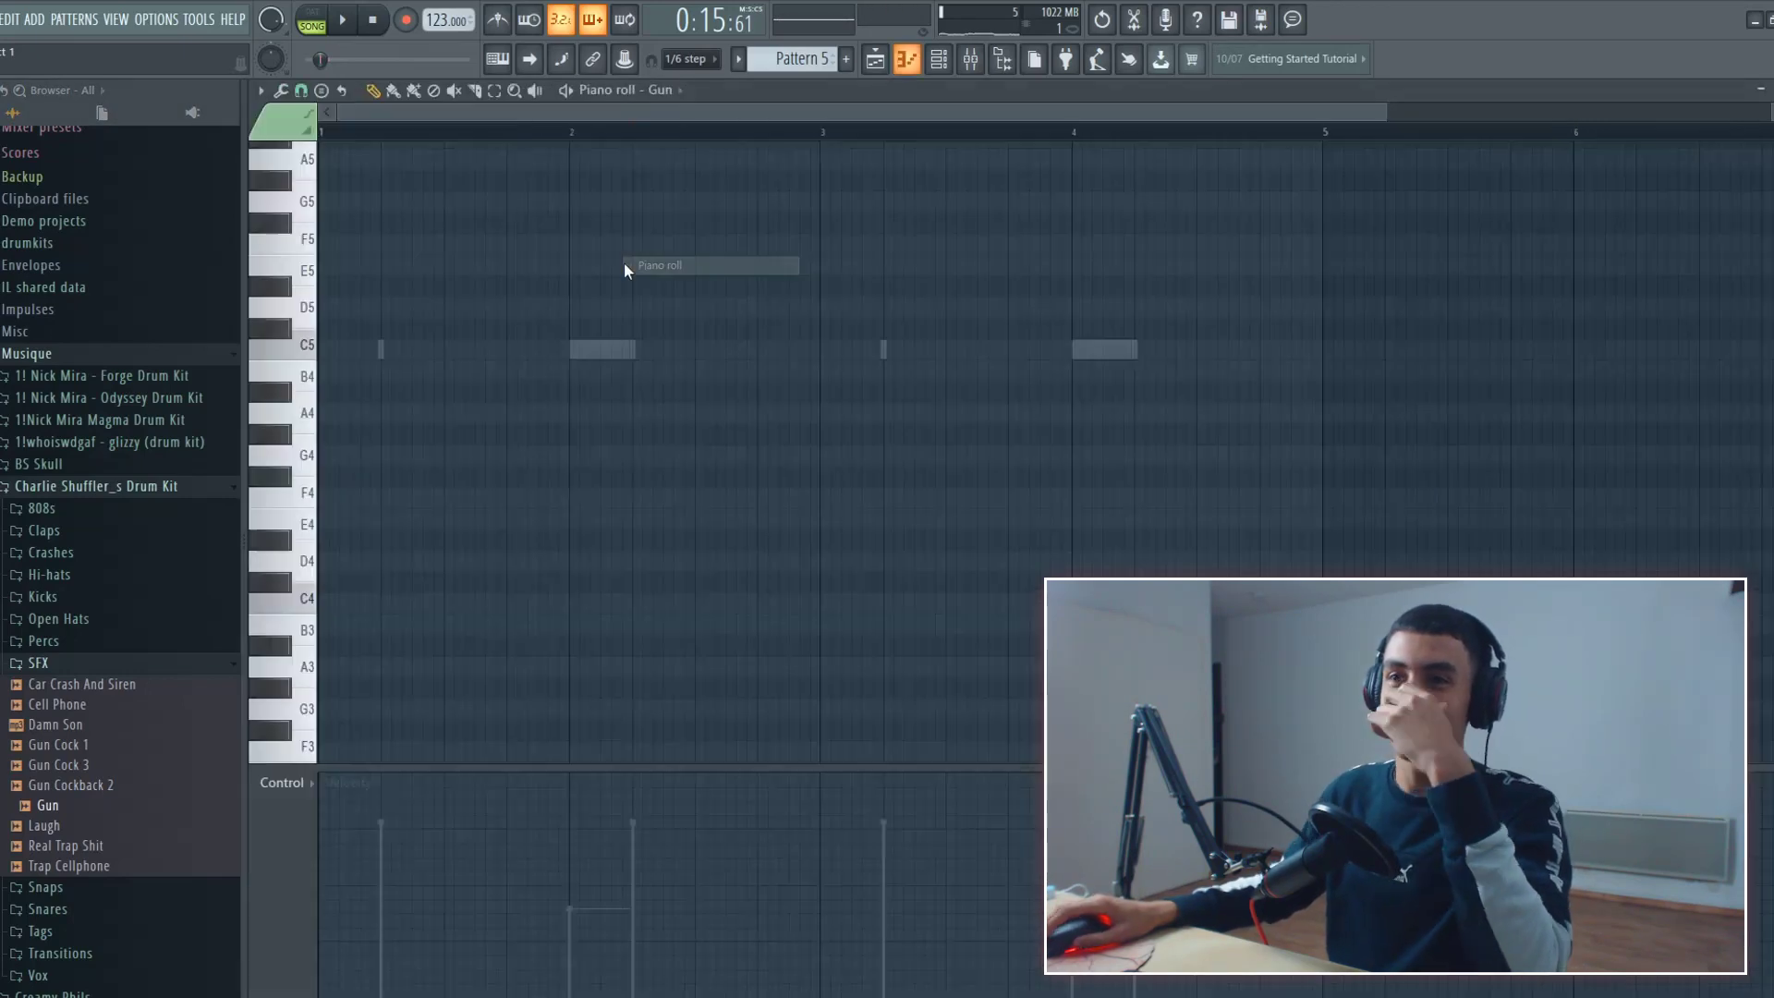
key("space")
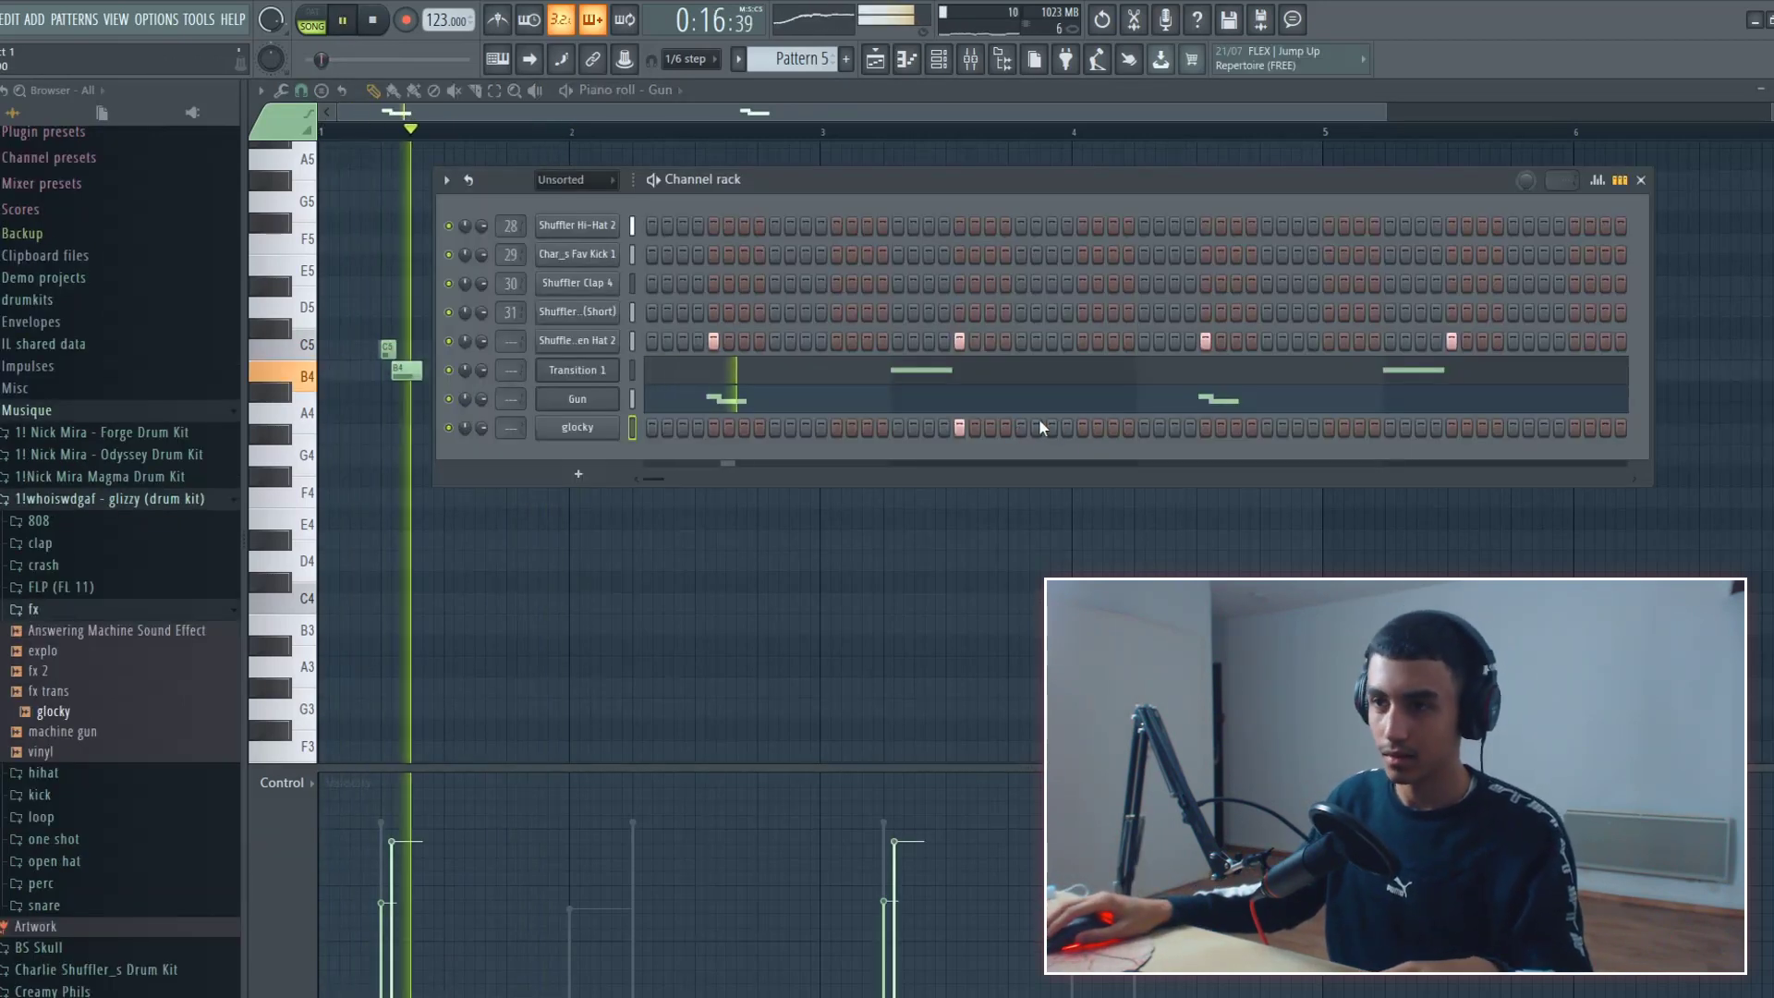
Add two glocky hits to Pattern 5 and replay the song from the start.
left_click(1021, 428)
left_click(1082, 428)
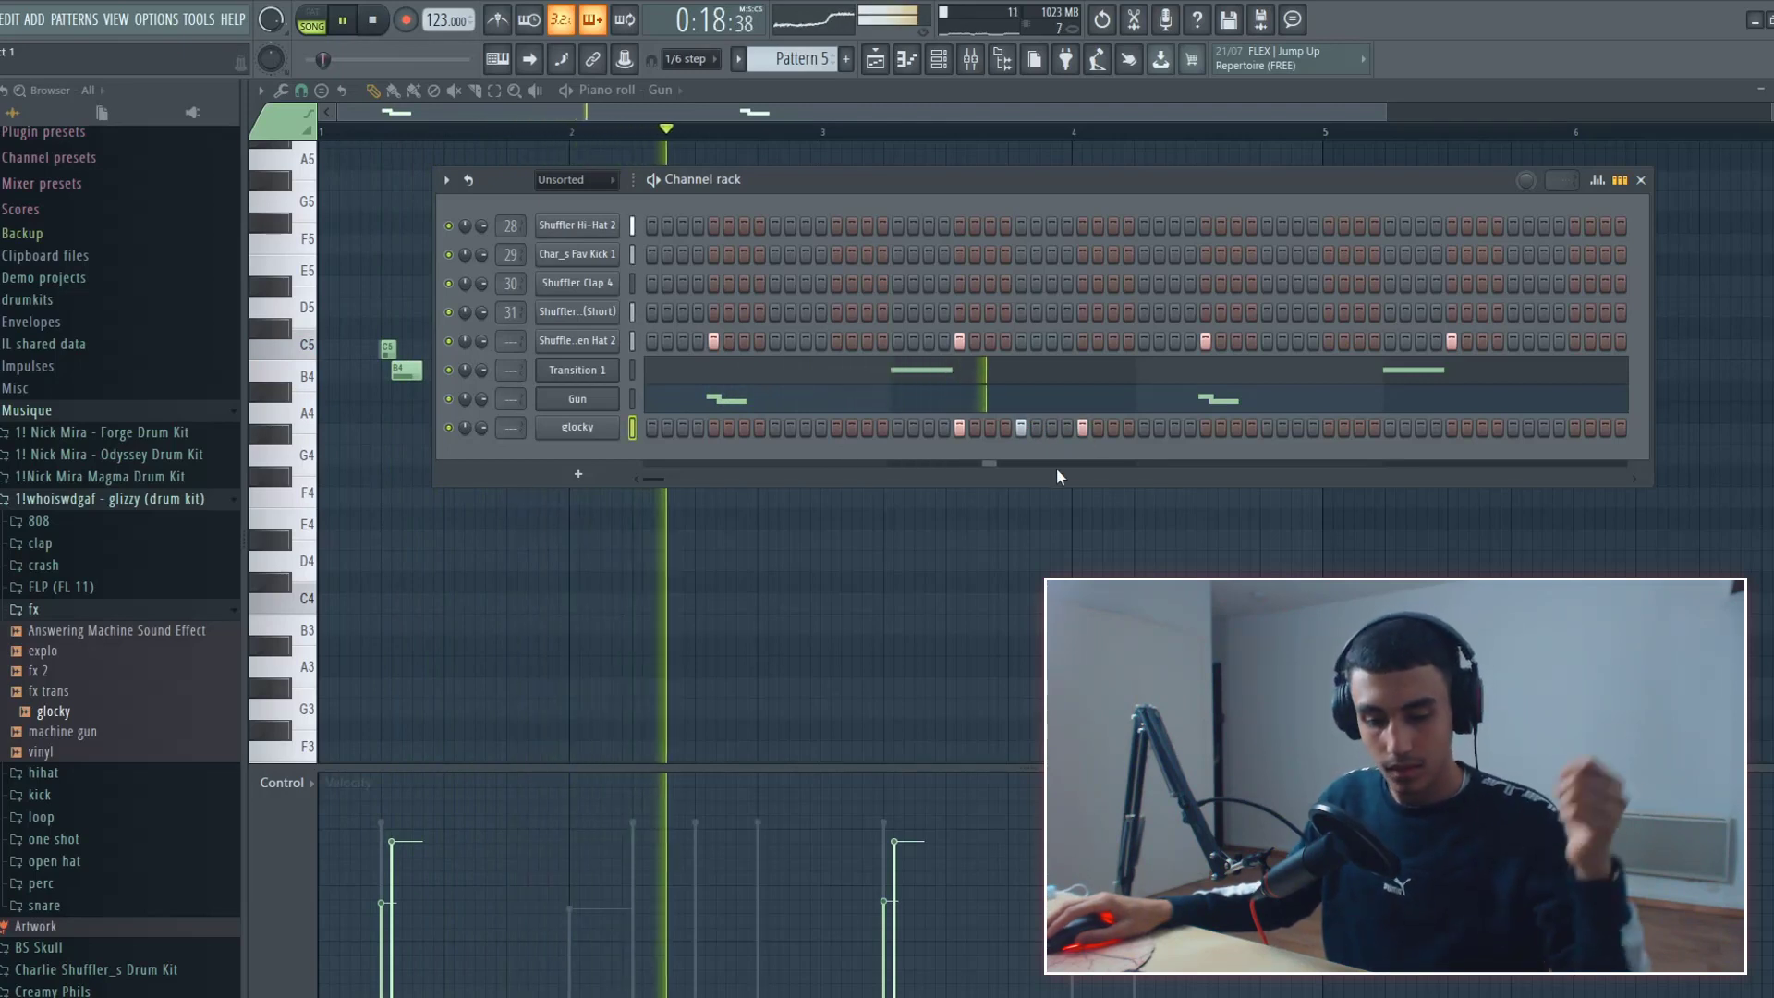
key("space")
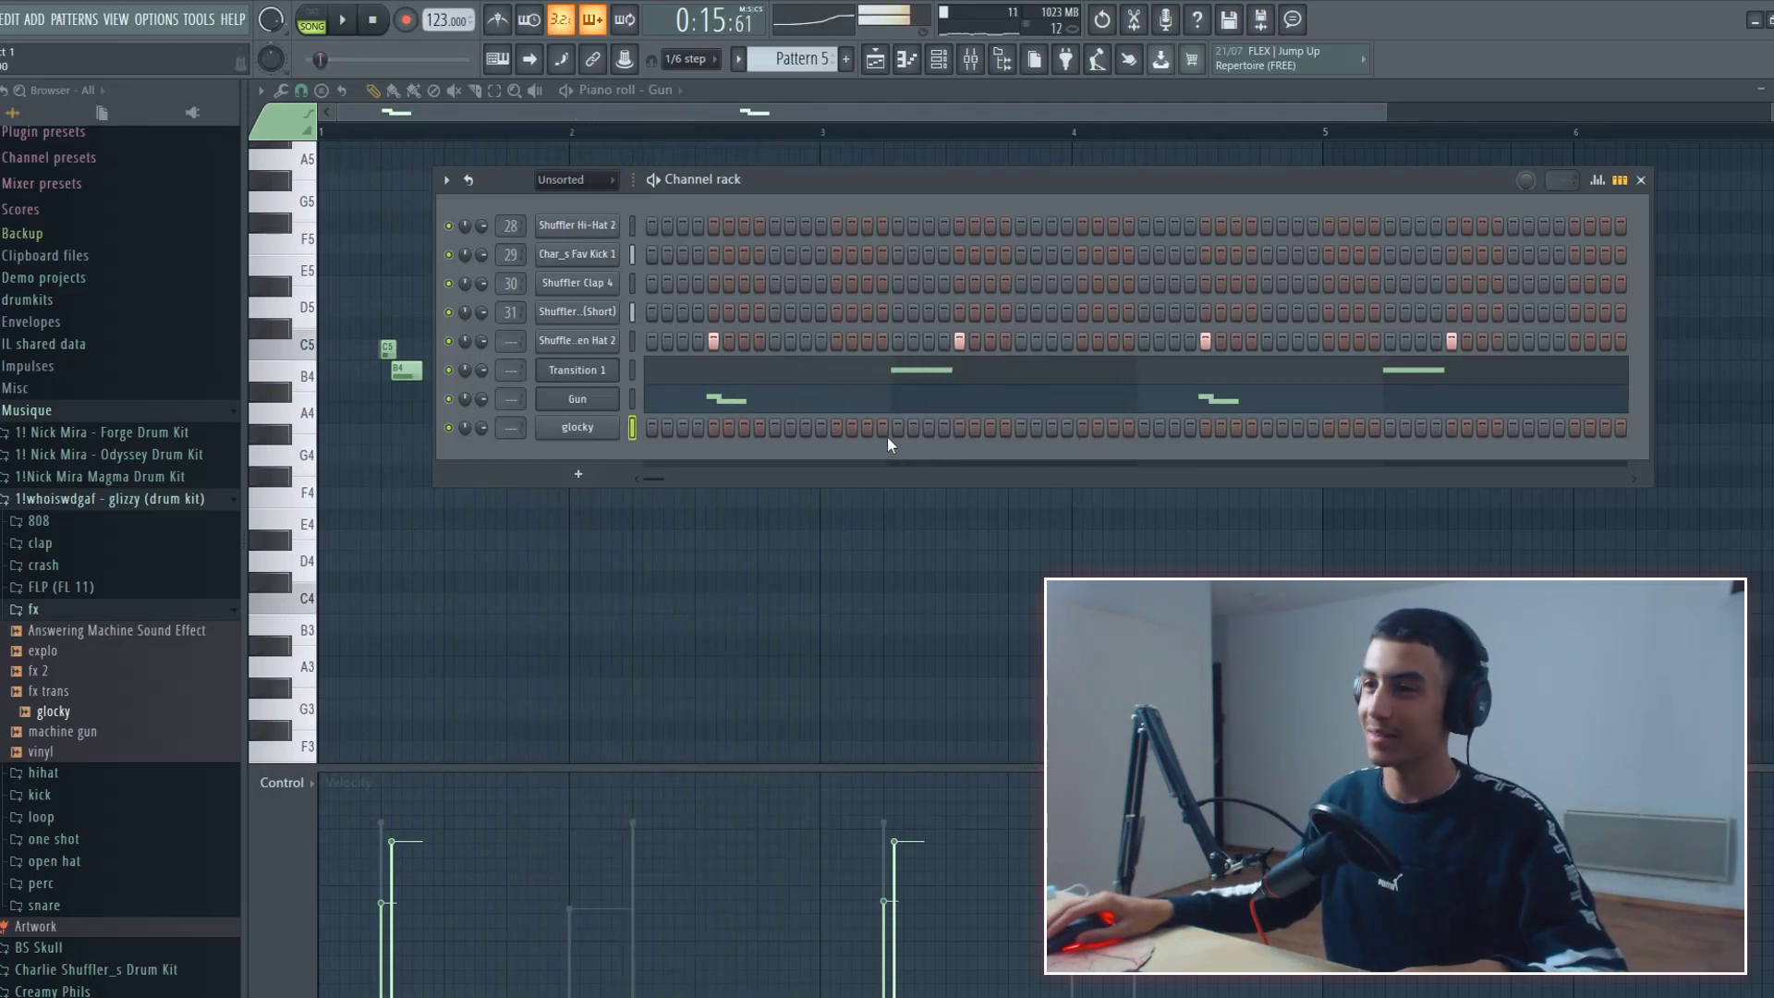
key("space")
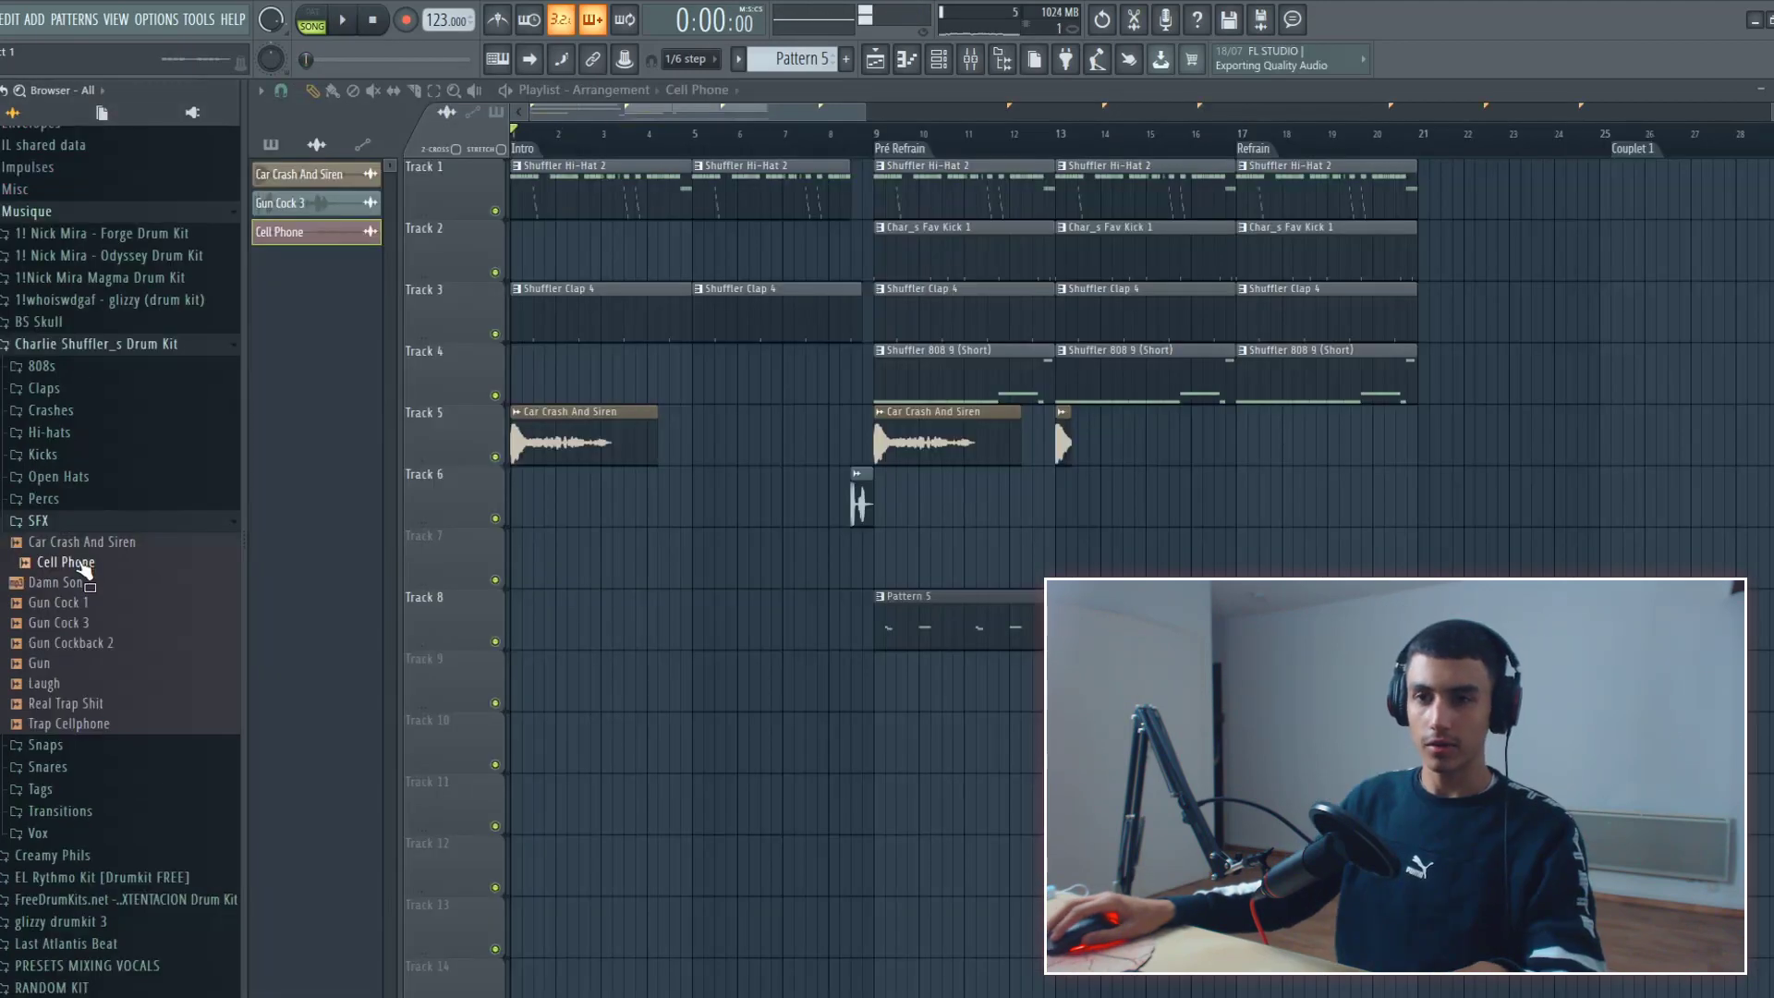
Place the Cell Phone sound on Track 9 at bar 9 and fit it to tempo (100 to 200).
left_click_drag(83, 570, 880, 683)
scroll(882, 683, "up", 5)
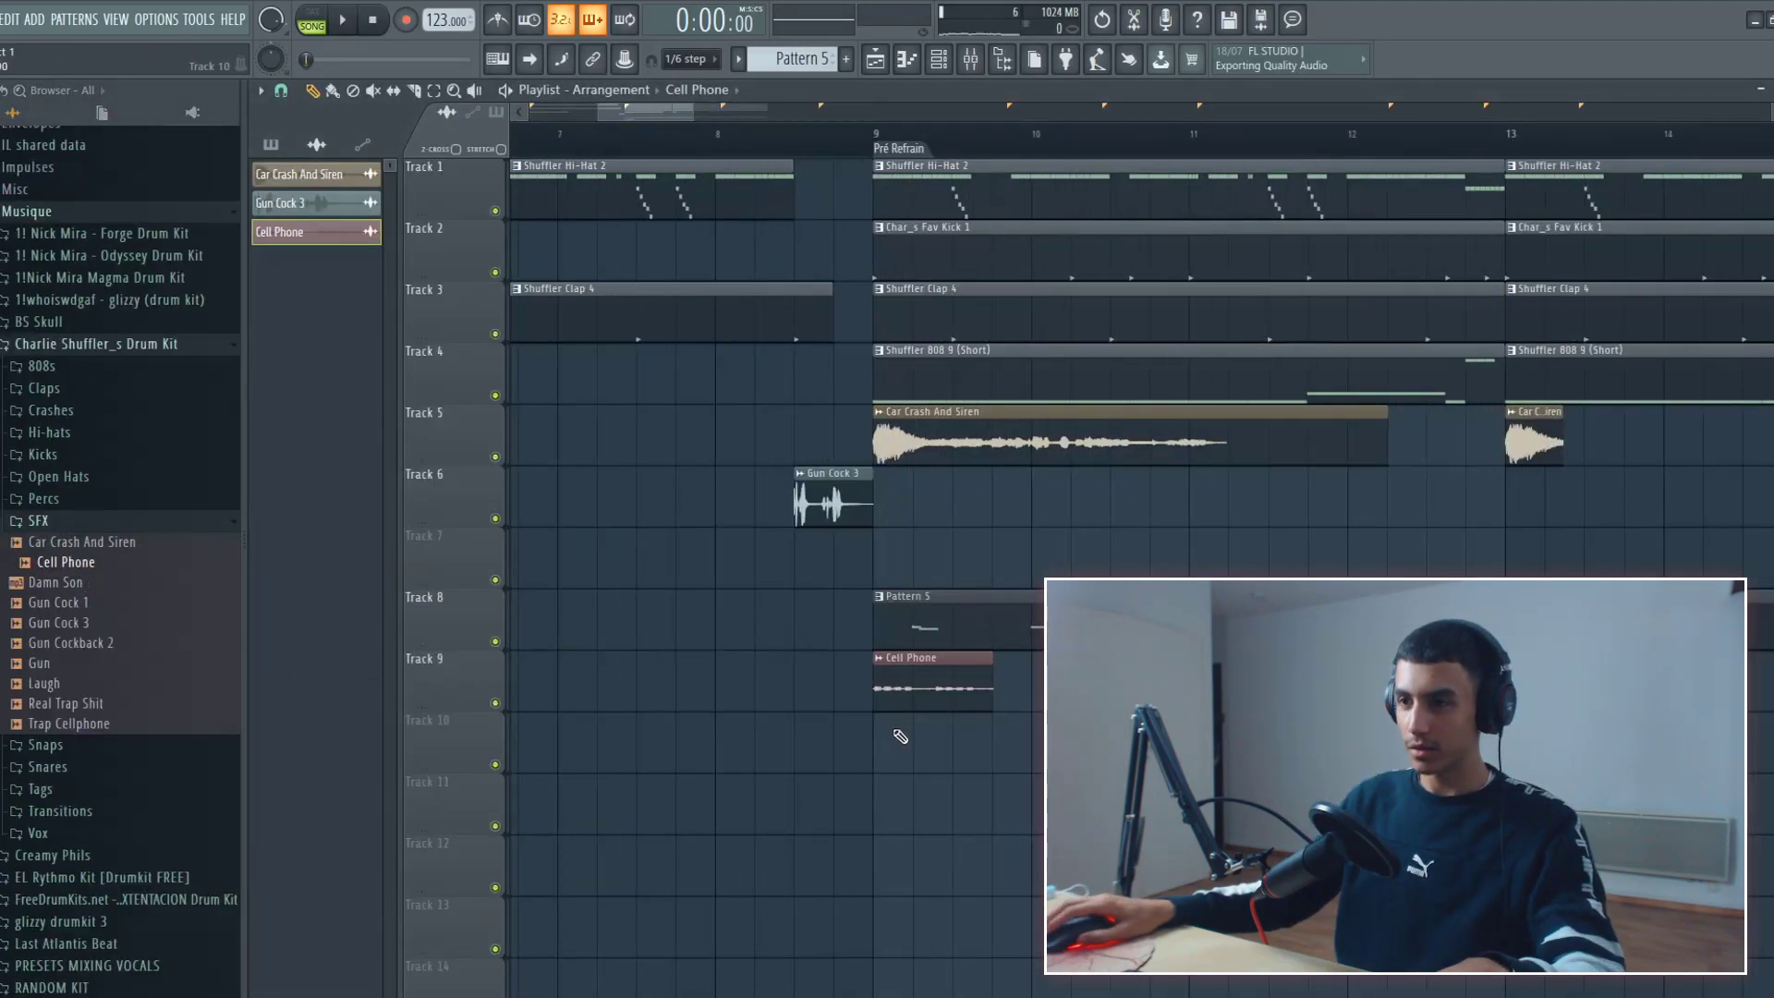
left_click(818, 658)
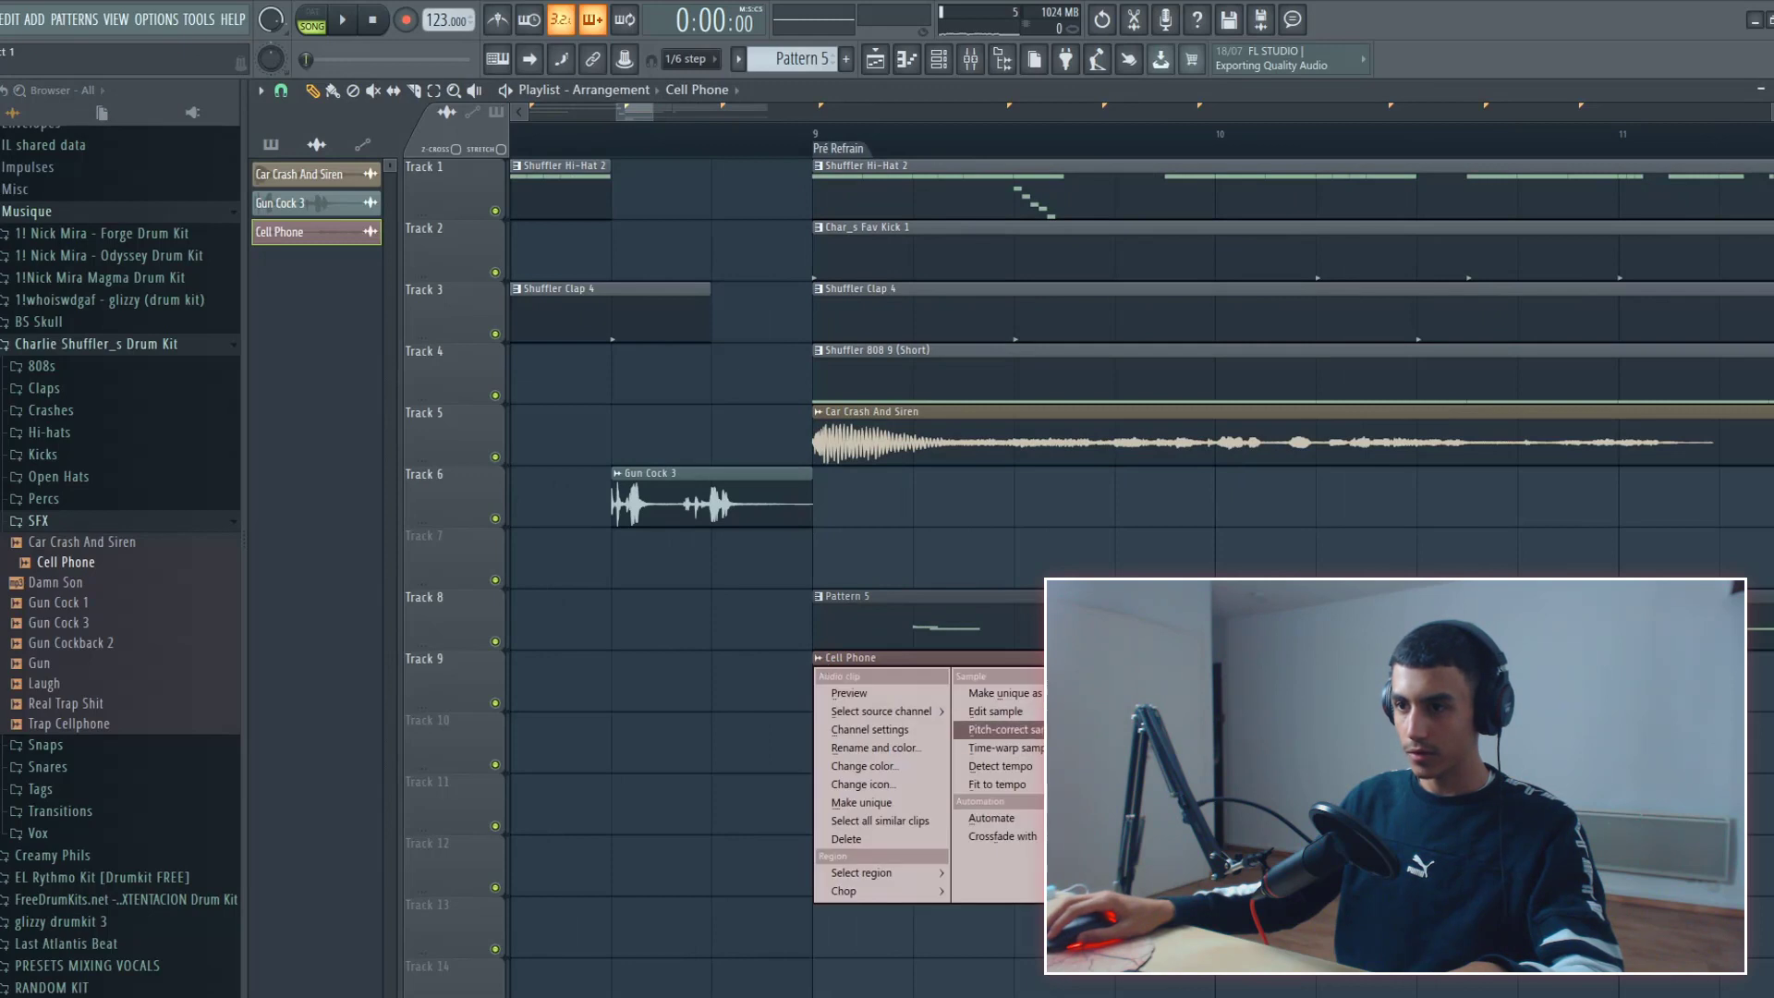
left_click(996, 784)
left_click(886, 631)
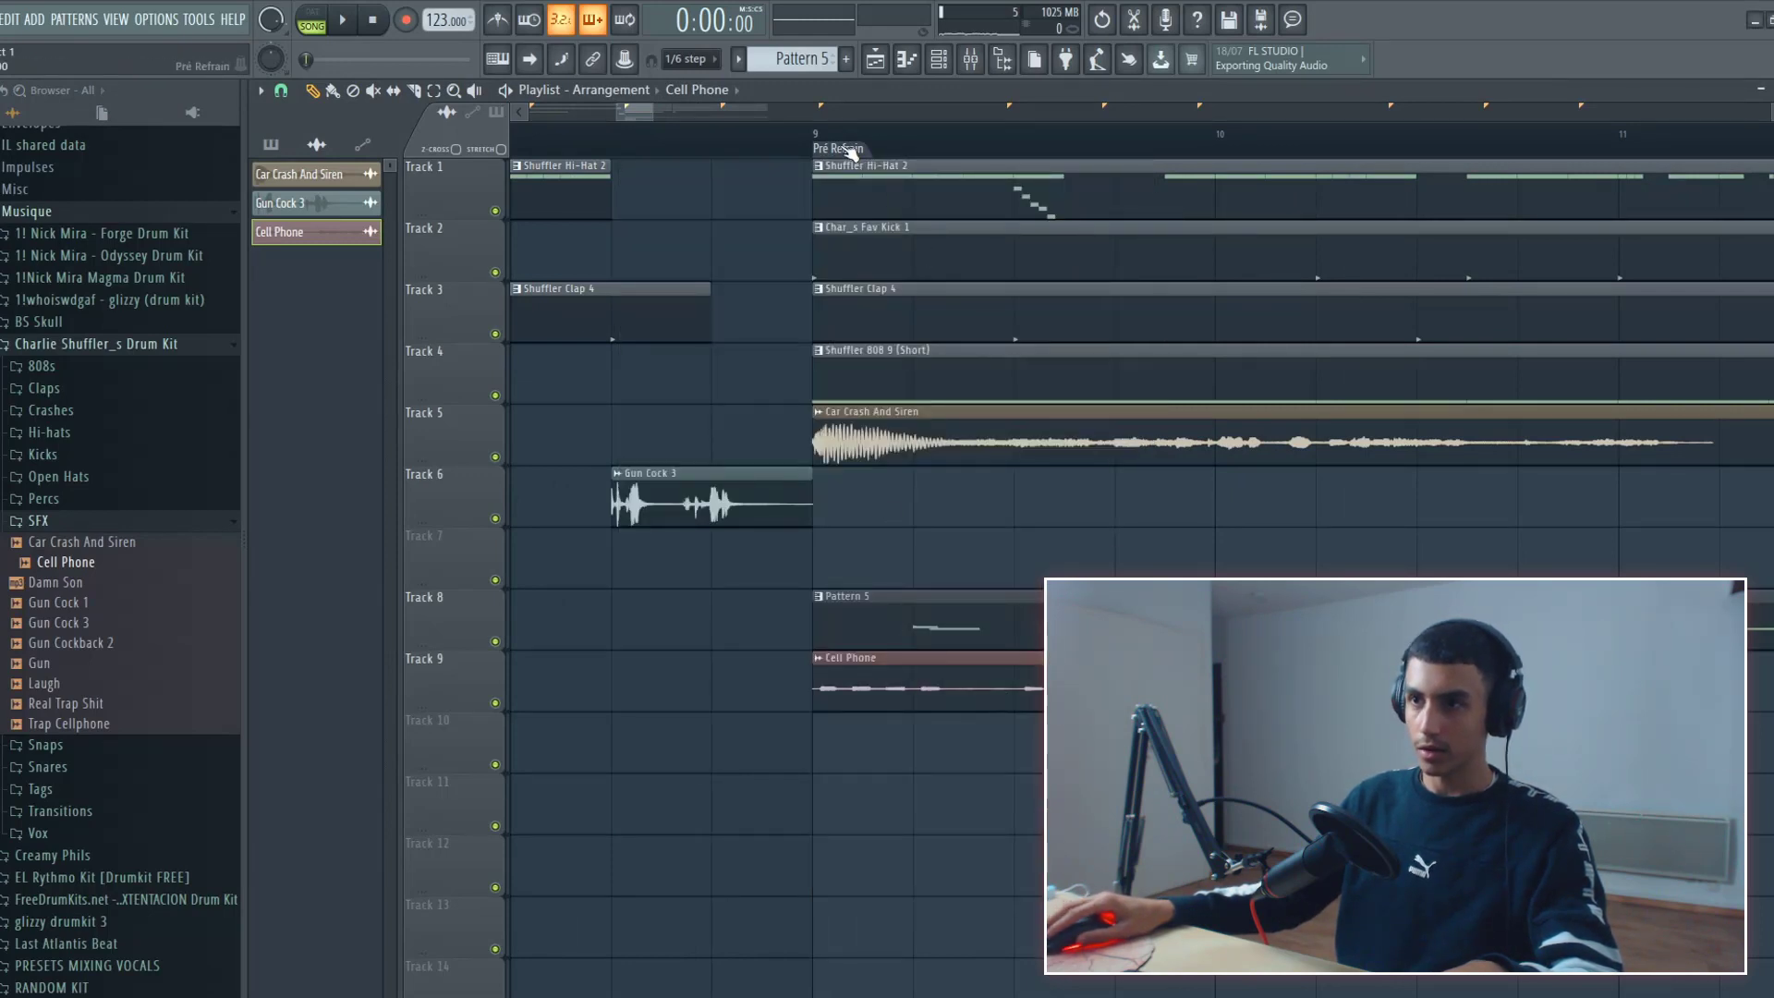
scroll(1000, 756, "down", 5)
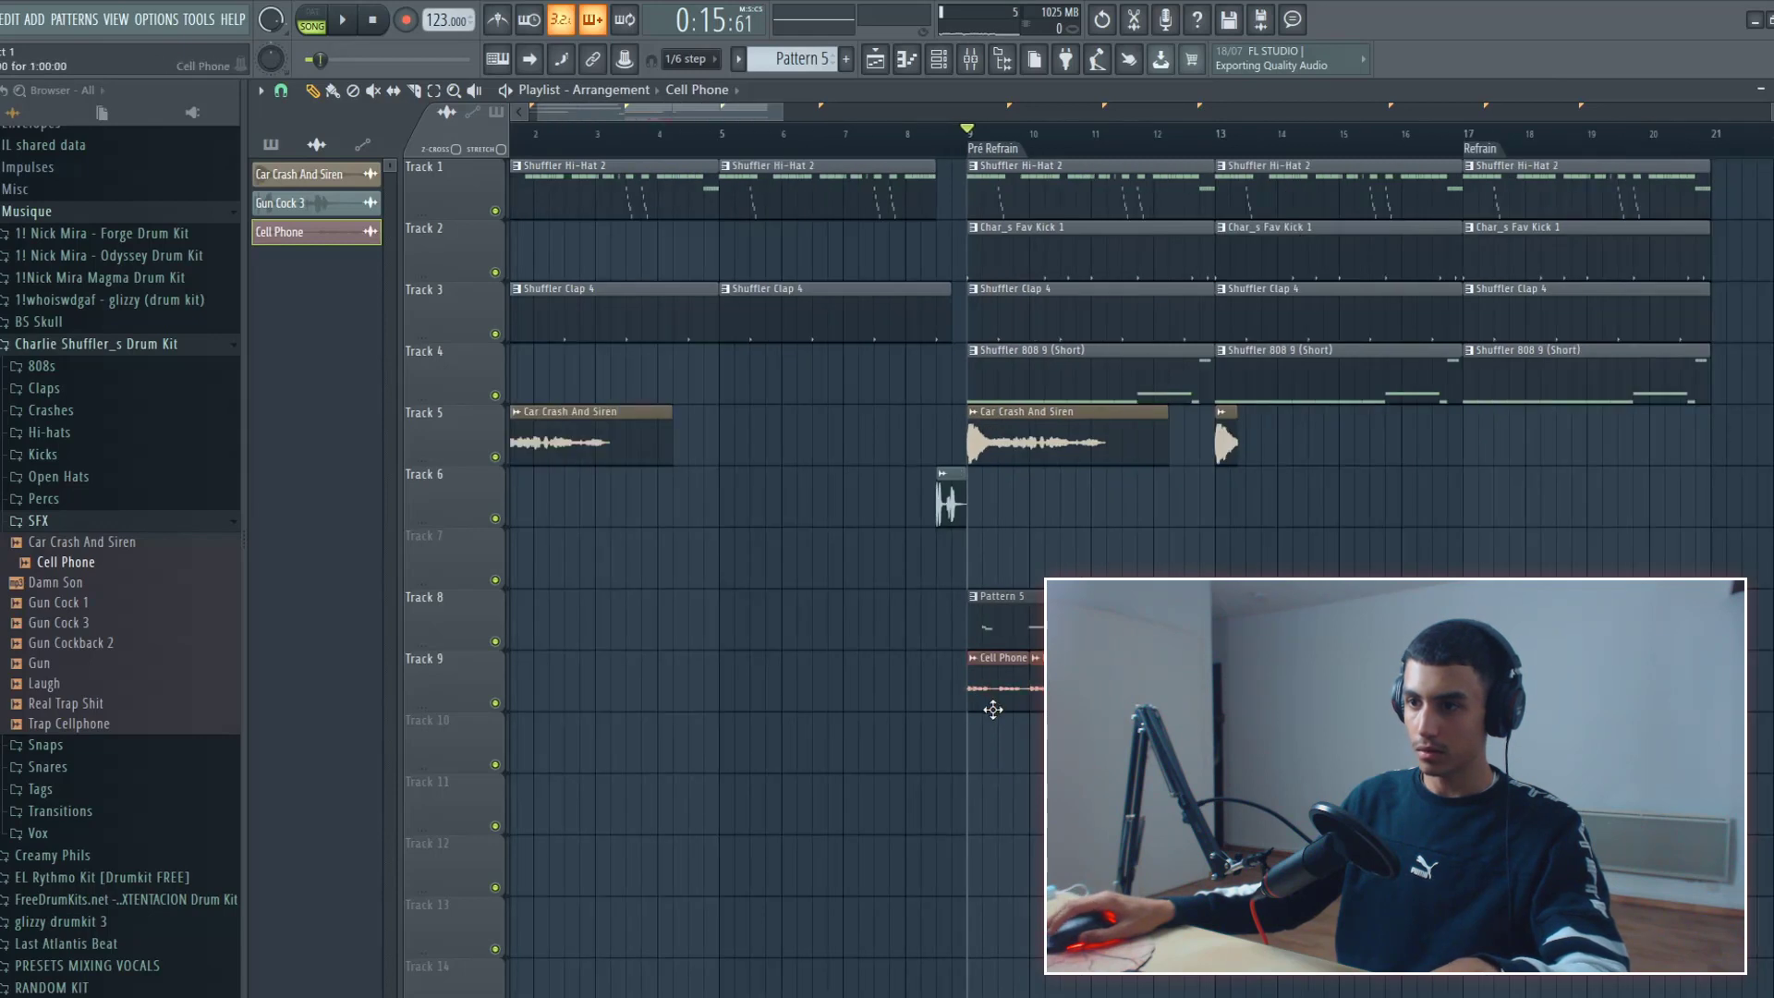
Play from the Pré Refrain, select the Cell Phone clips, and open their channel settings.
key("space")
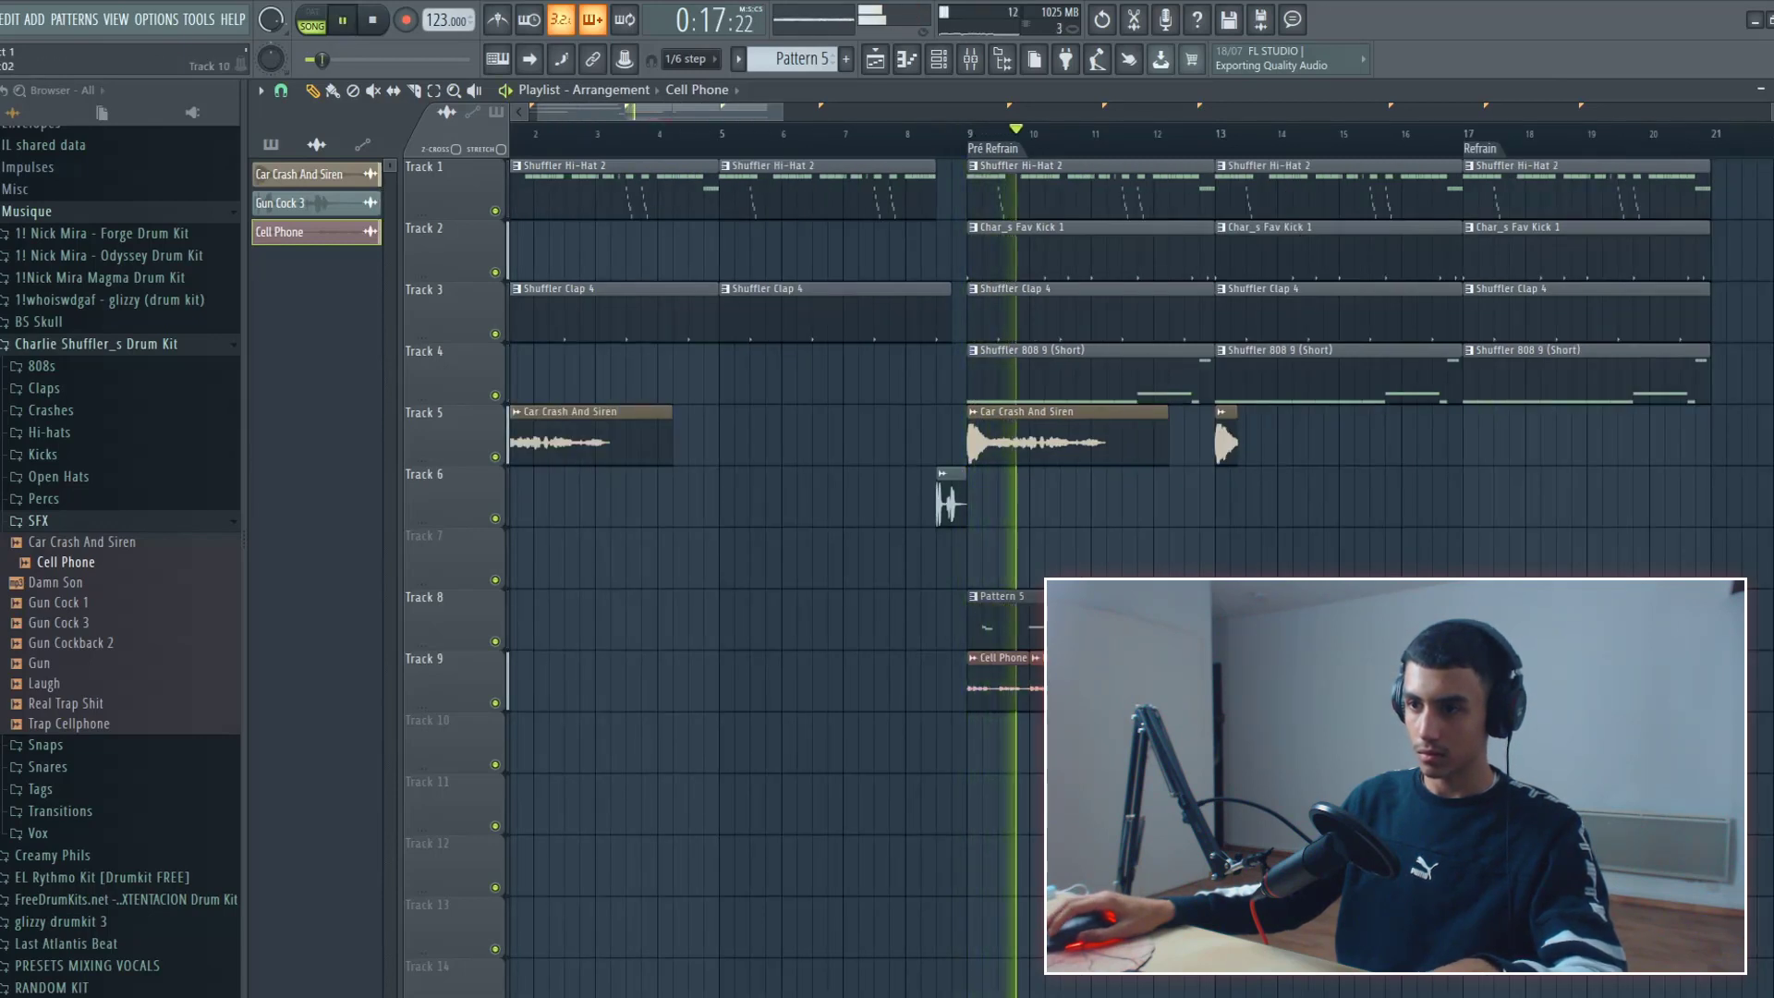
left_click_drag(1238, 742, 940, 691)
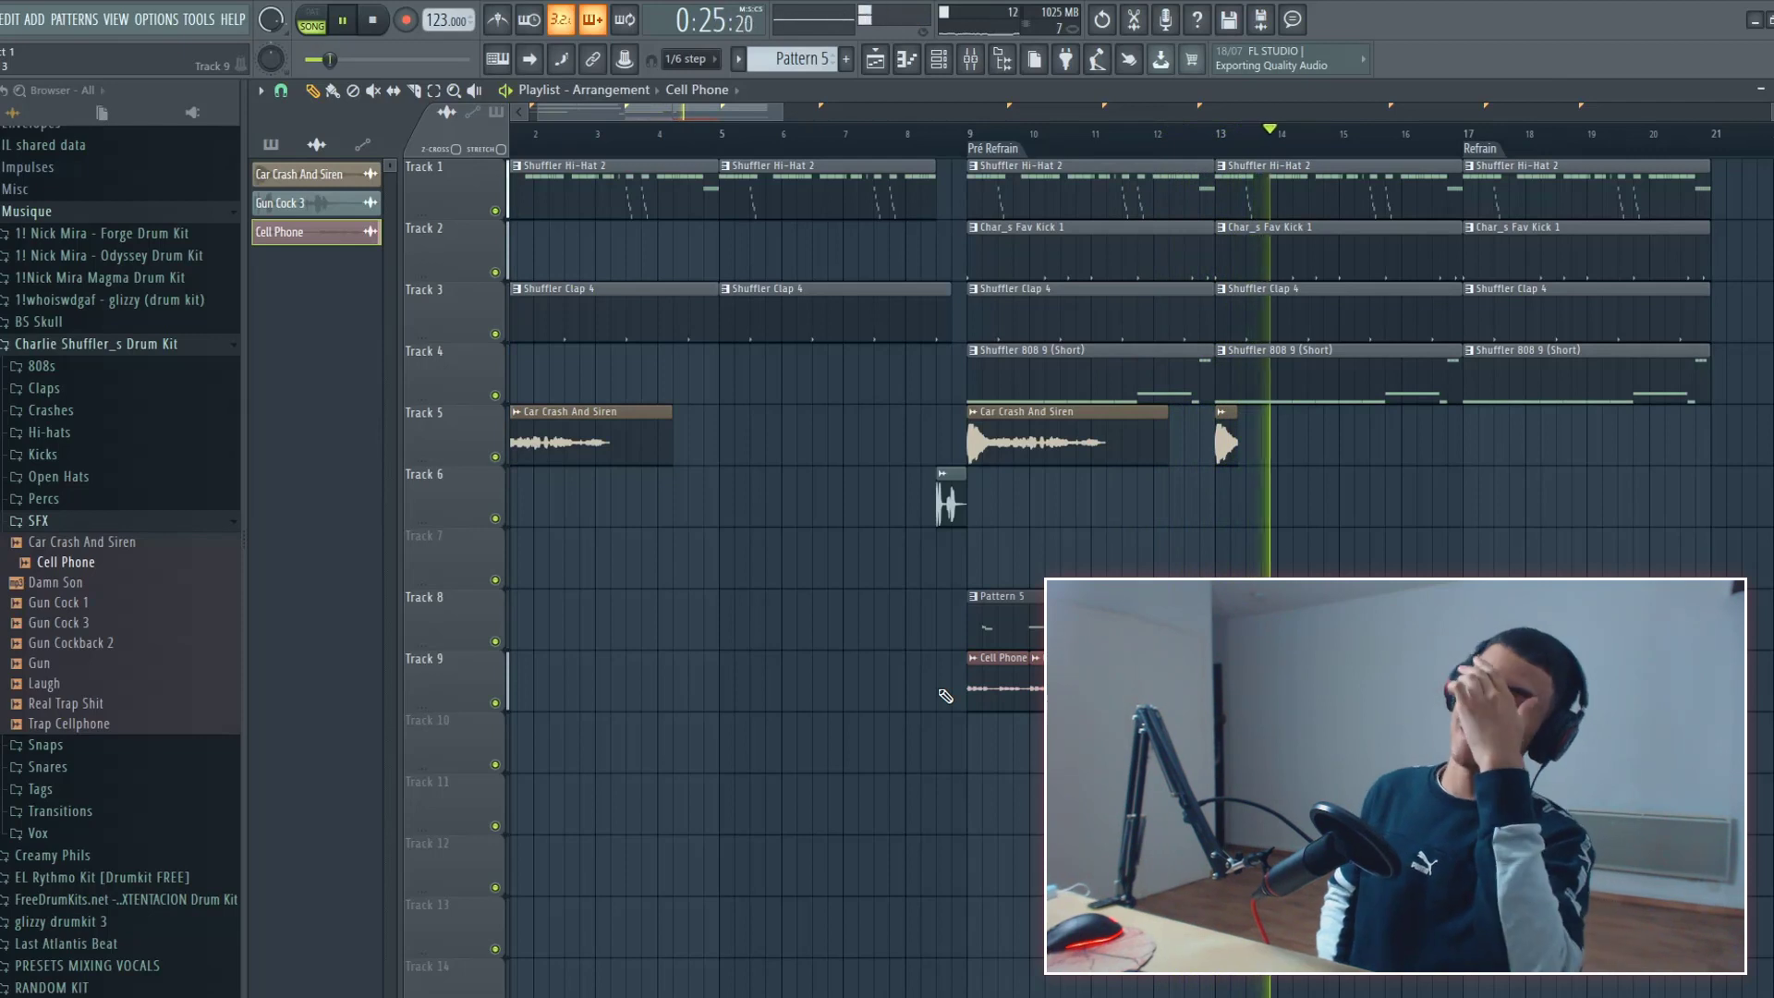
key("space")
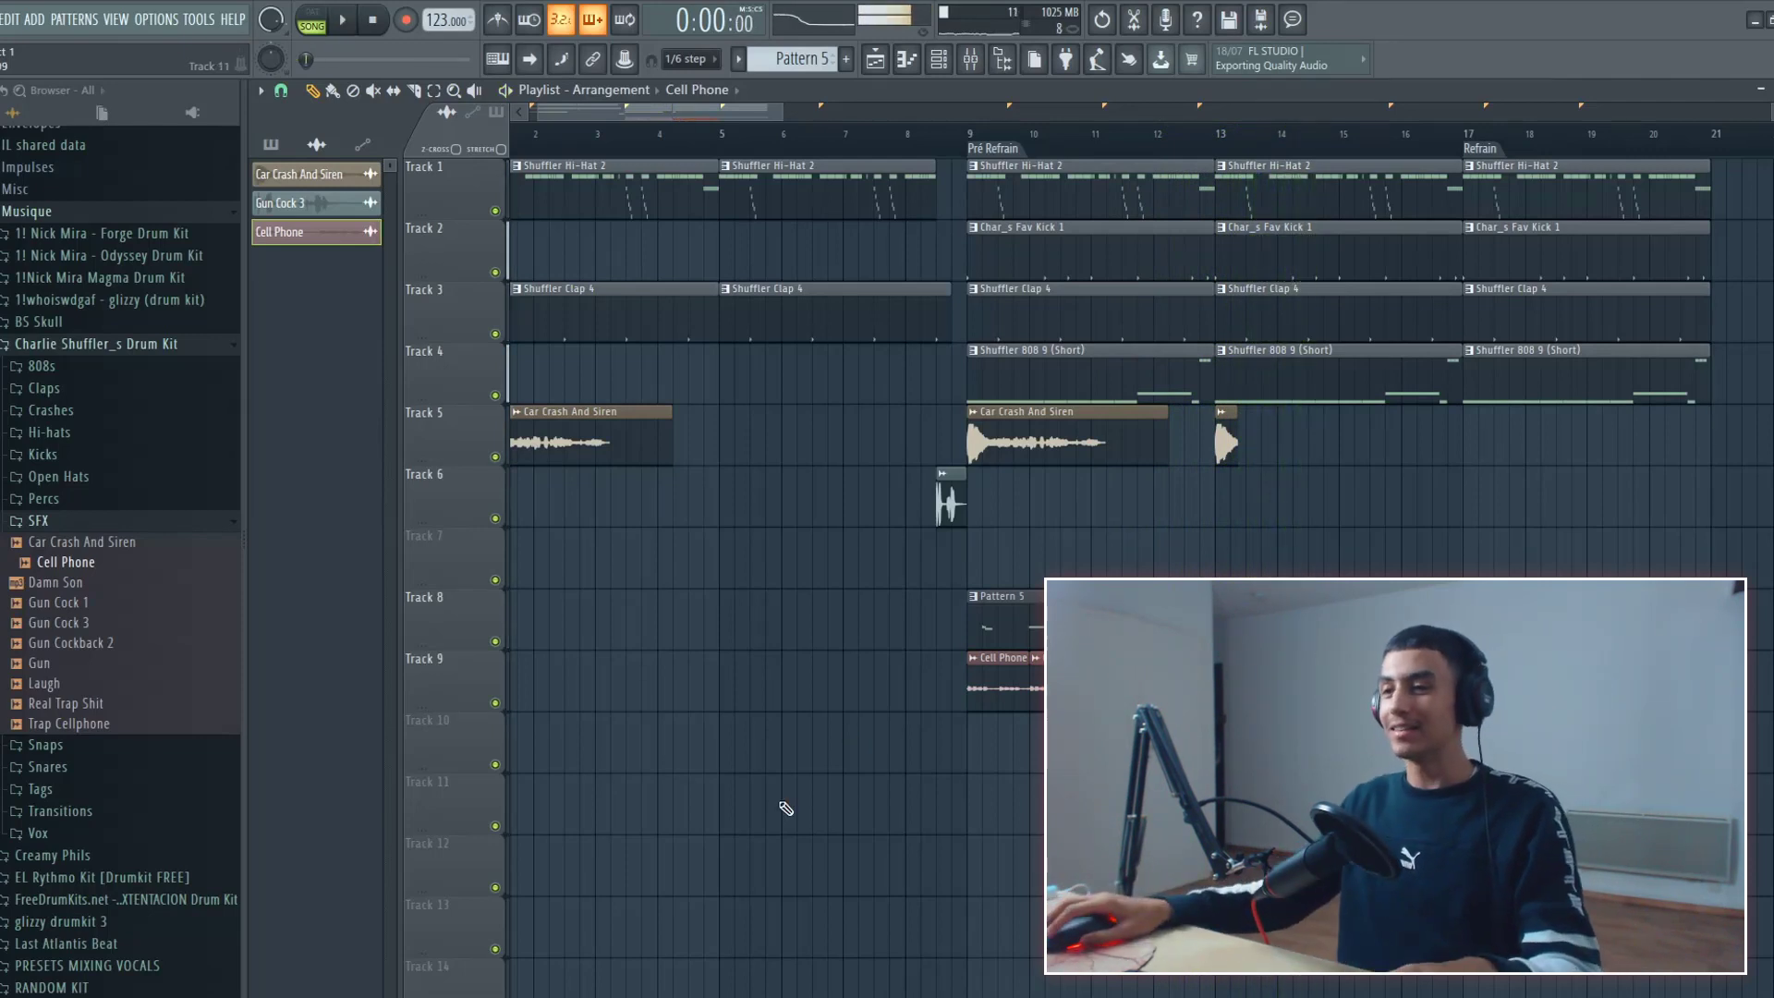
double_click(1000, 675)
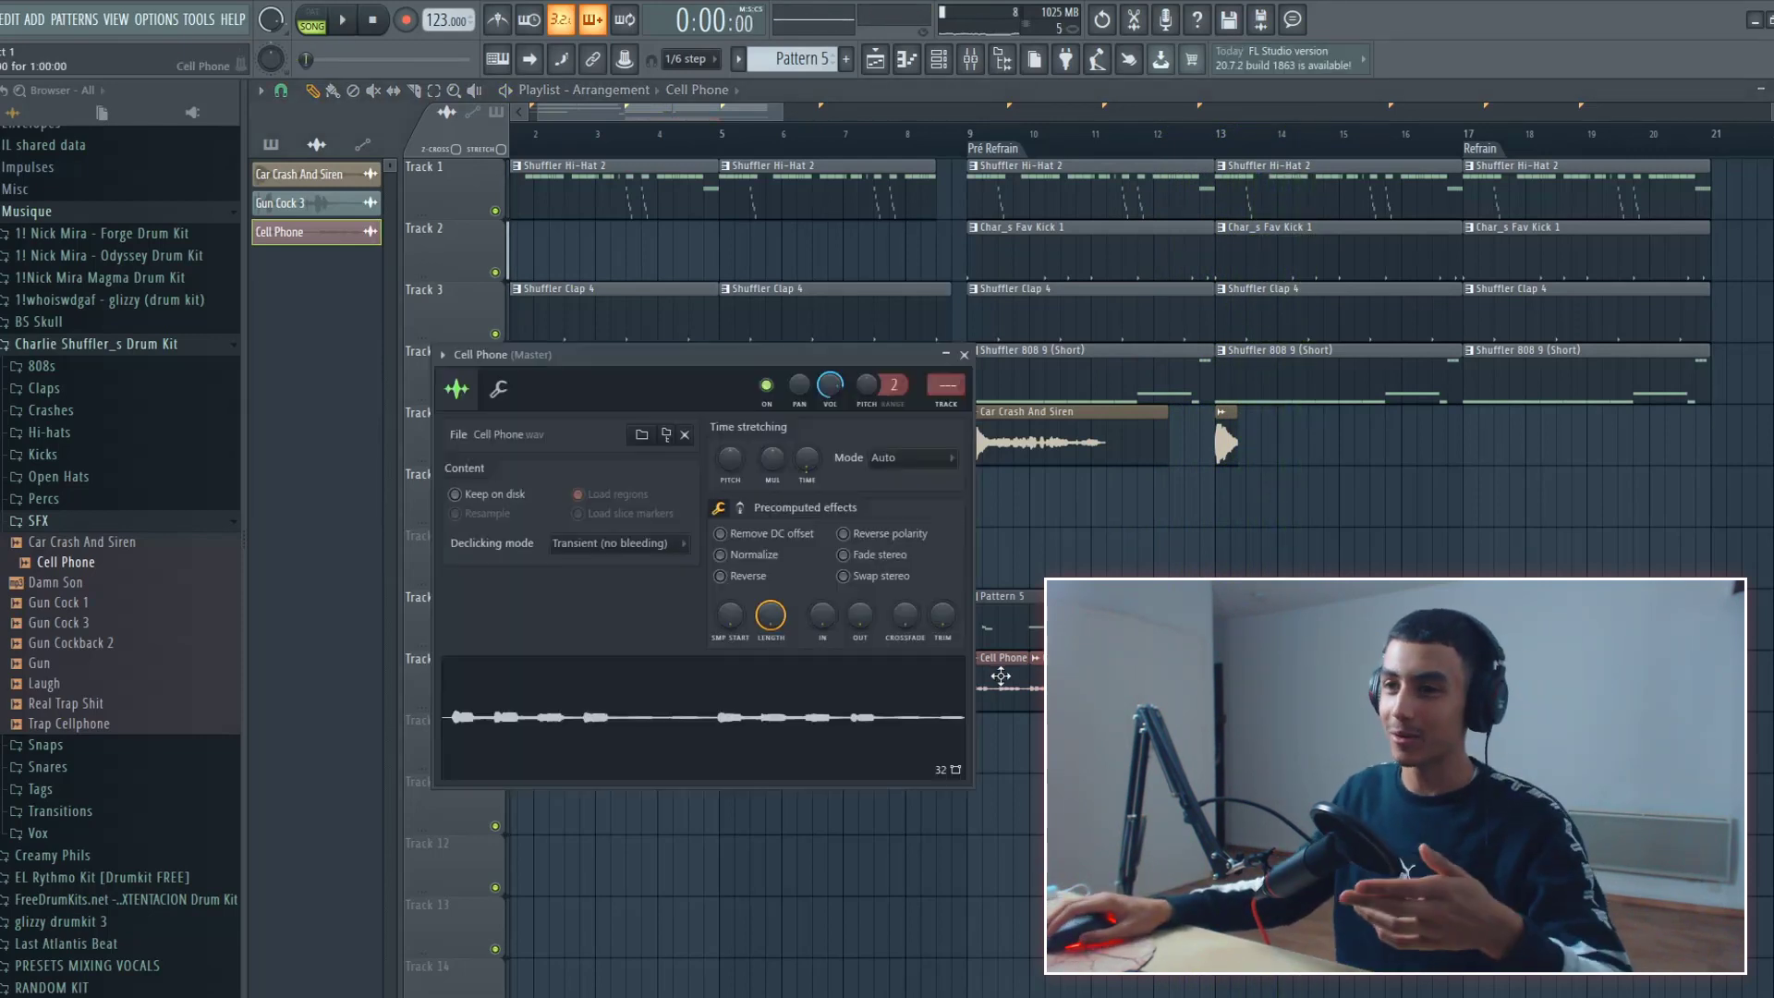
Open the Cell Phone mixer track, start adding an effect, and unsolo the track.
left_click(961, 407)
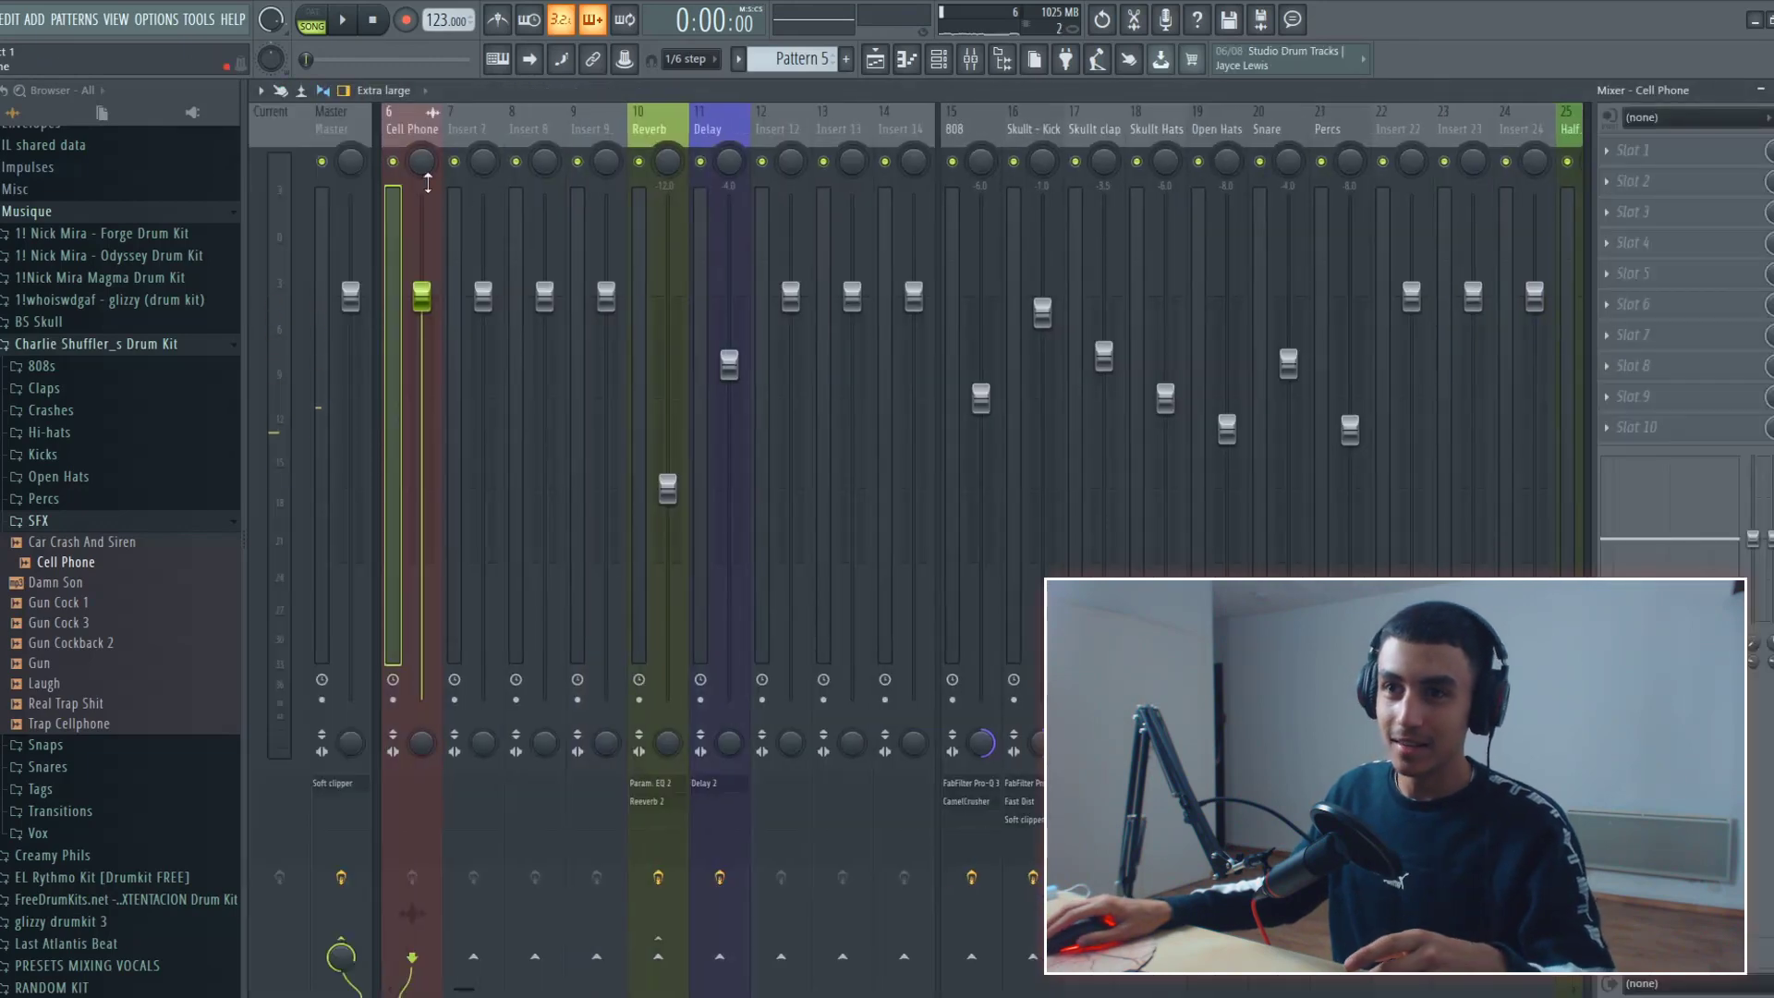
left_click(1623, 182)
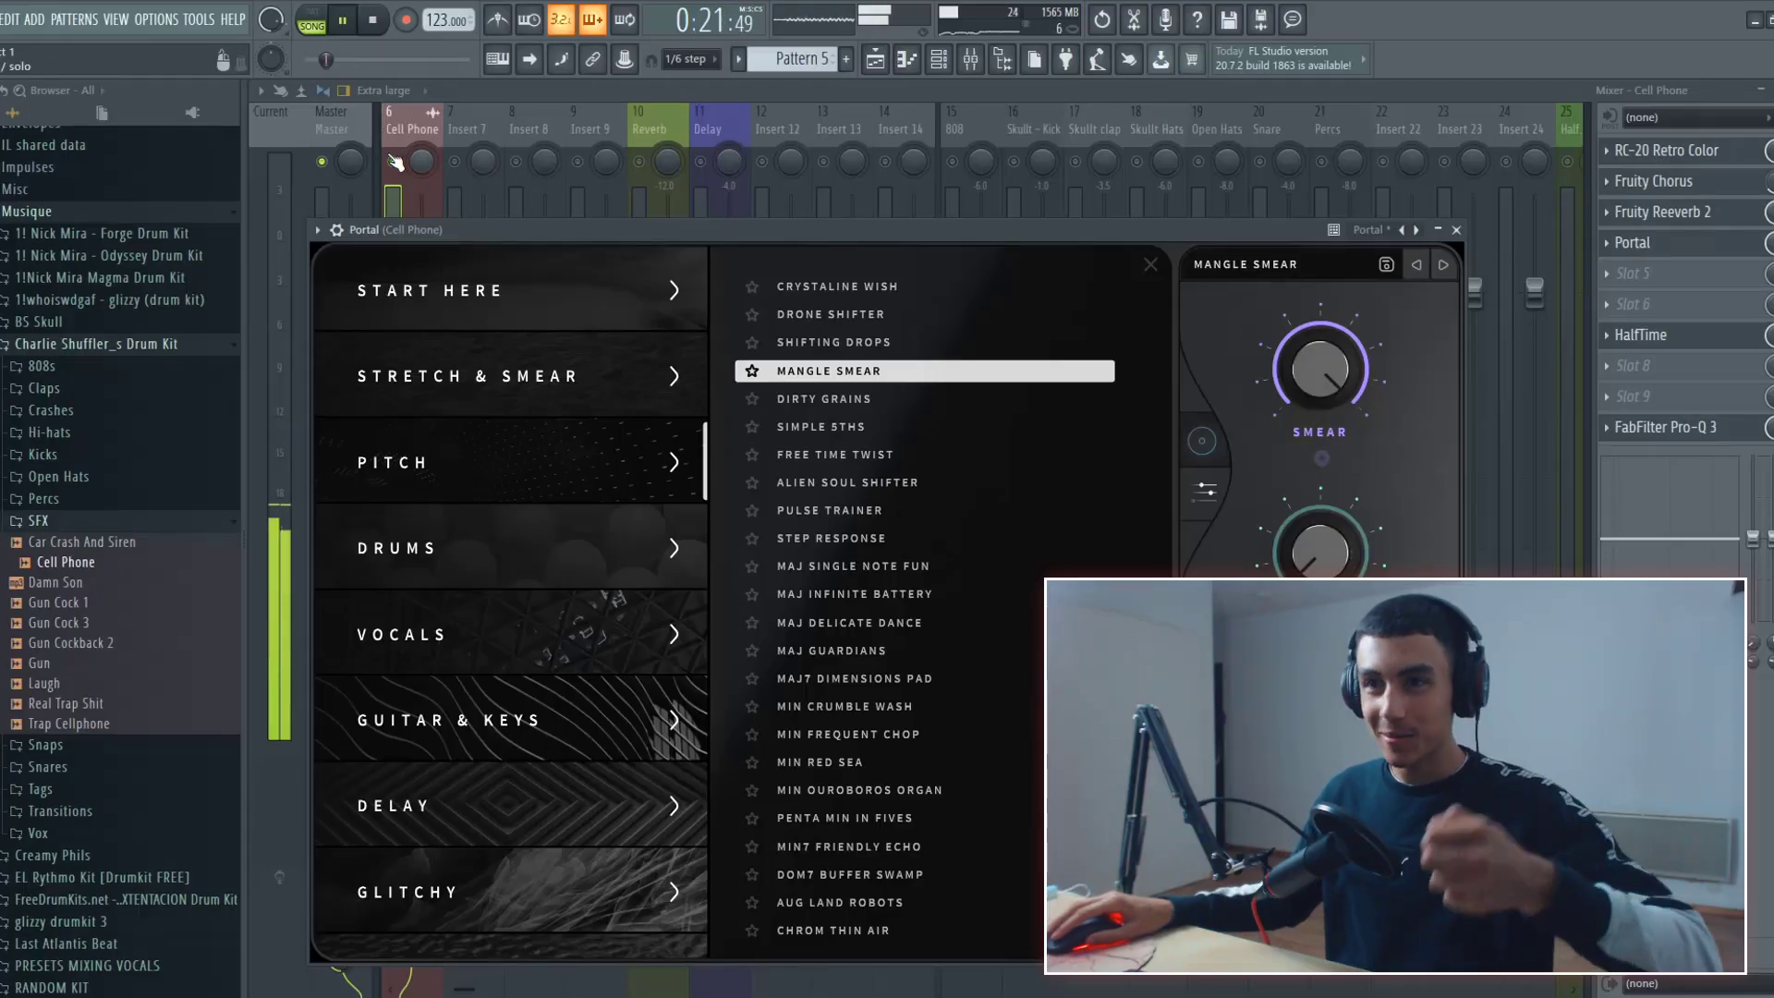
right_click(393, 162)
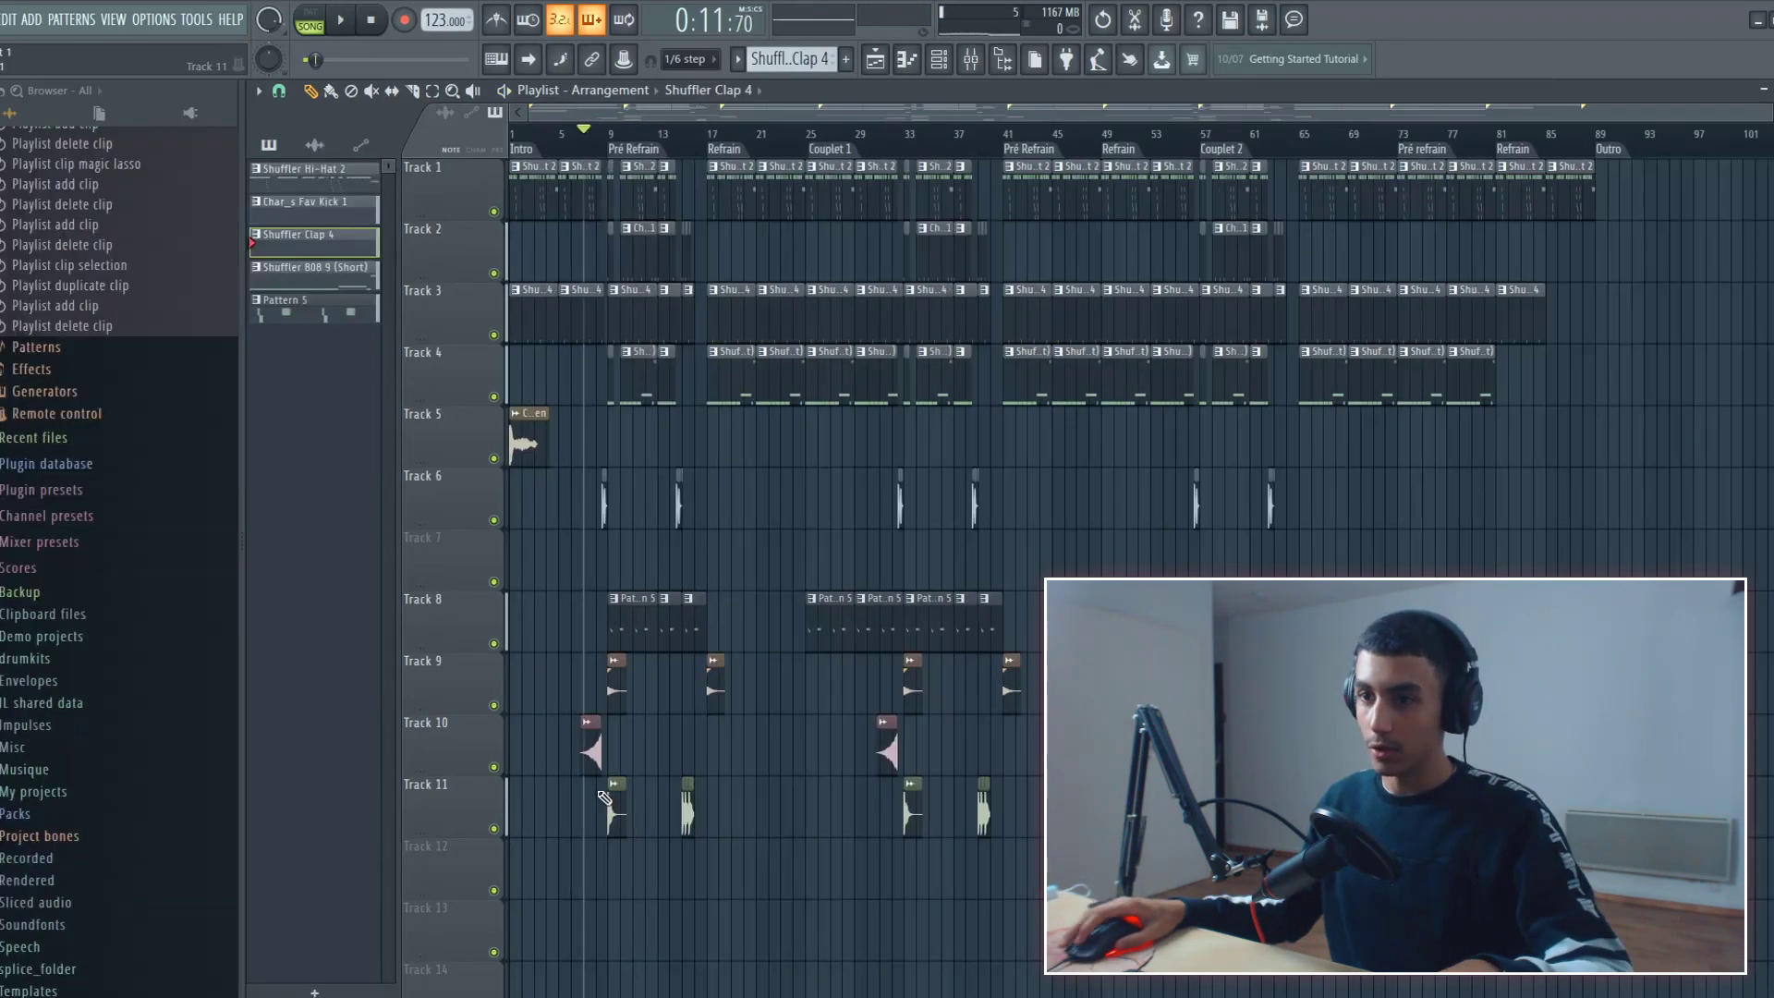
scroll(605, 796, "up", 6)
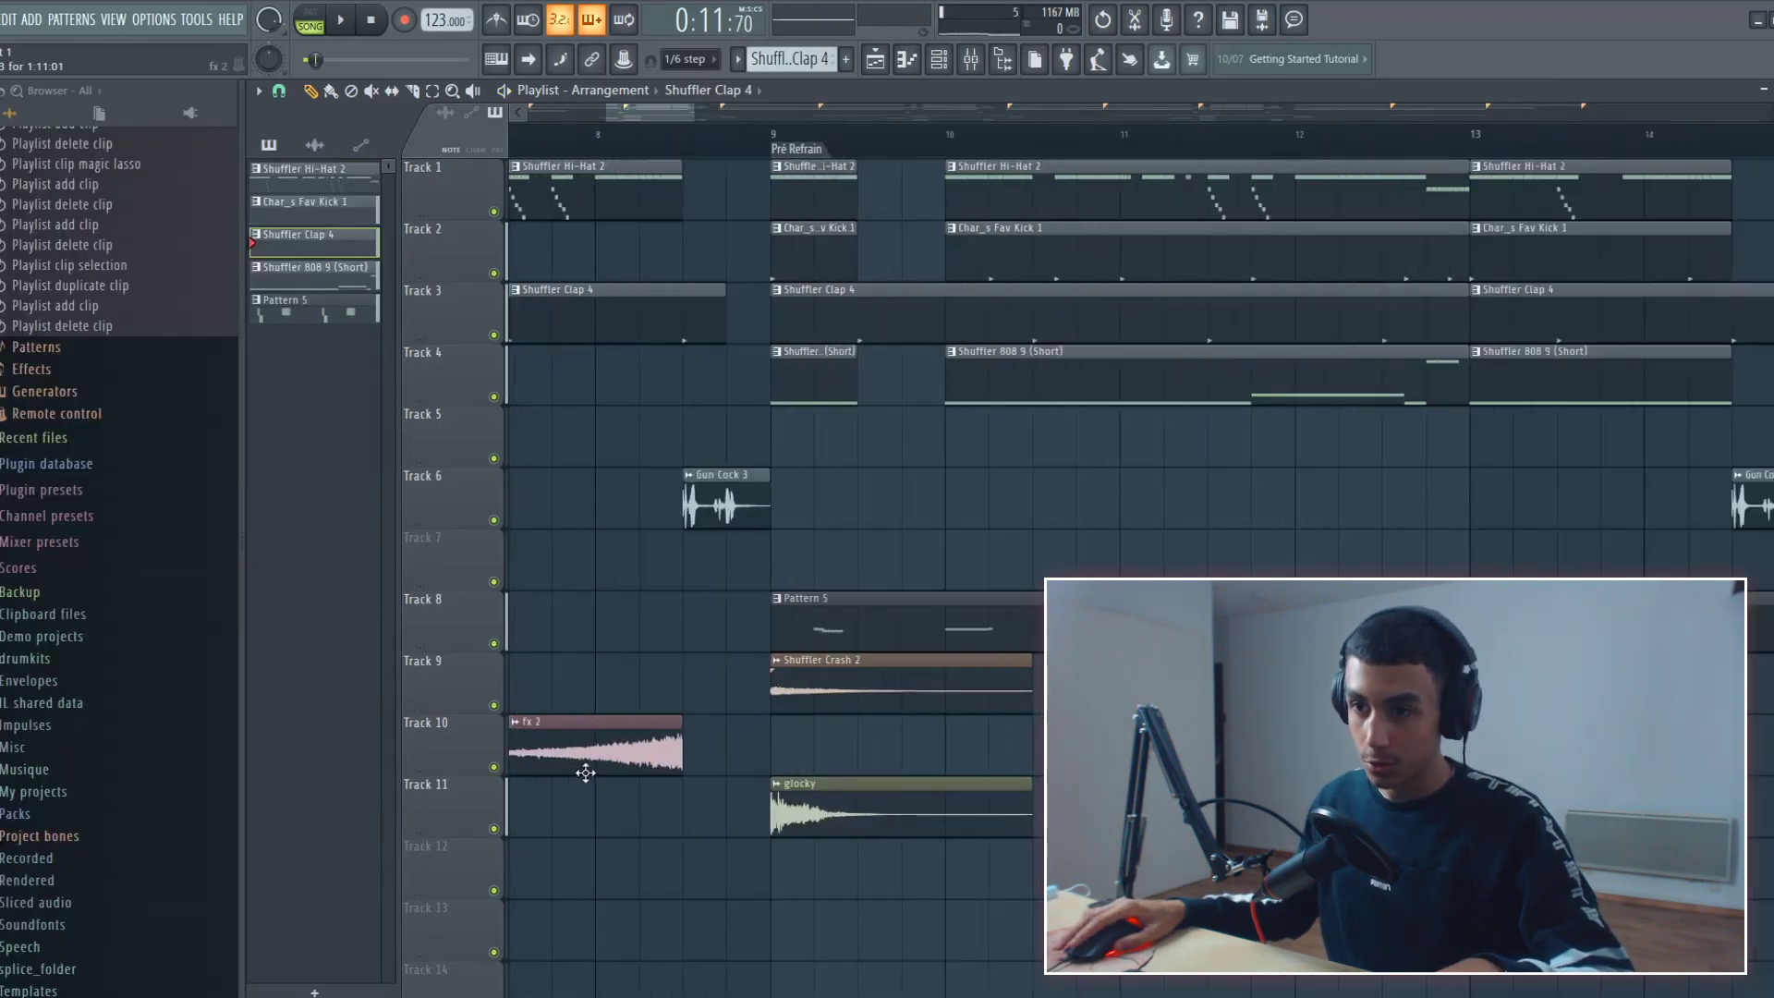